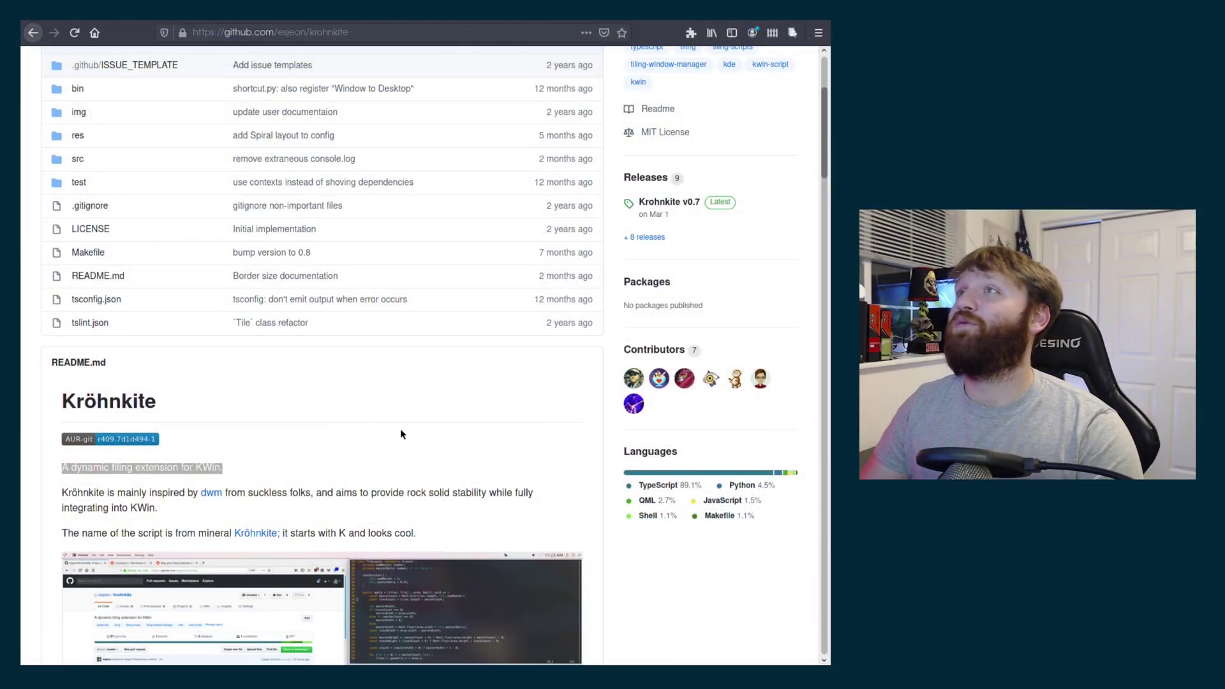
Read the README's Features list, highlighting DWM-like tiling and Activities & Virtual desktop support
{"action": "scroll", "coordinate": [592, 333], "scroll_direction": "up", "scroll_amount": 4}
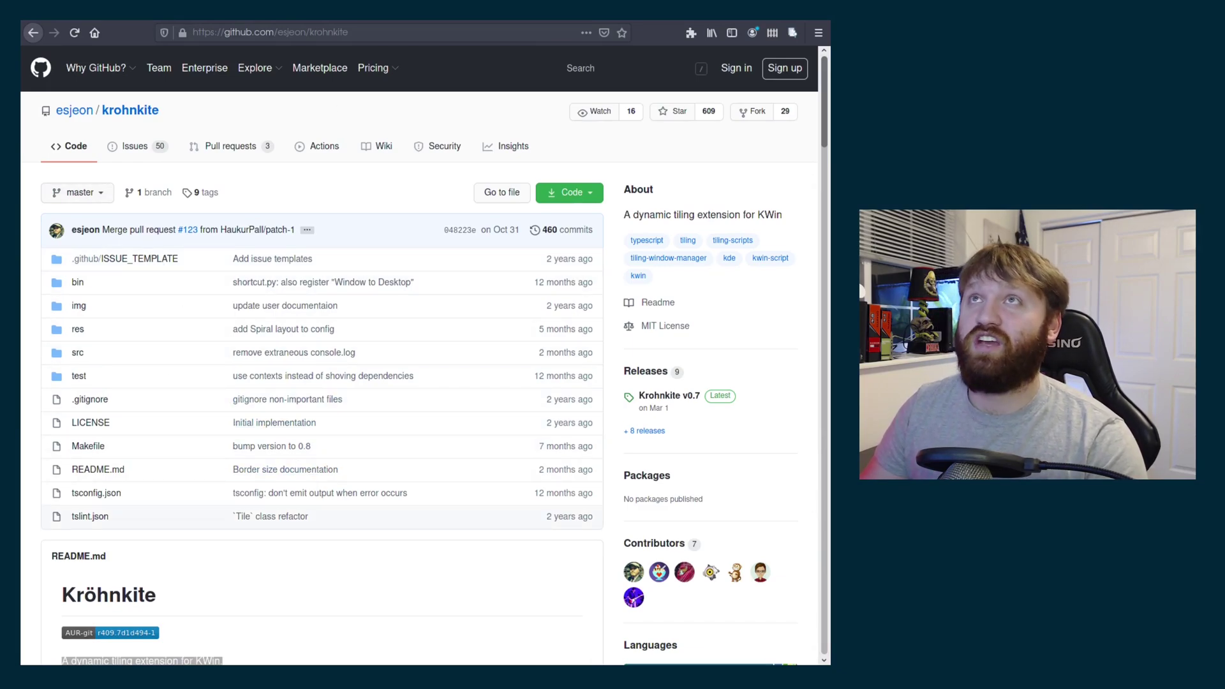
{"action": "left_click_drag", "start_coordinate": [822, 116], "coordinate": [825, 199]}
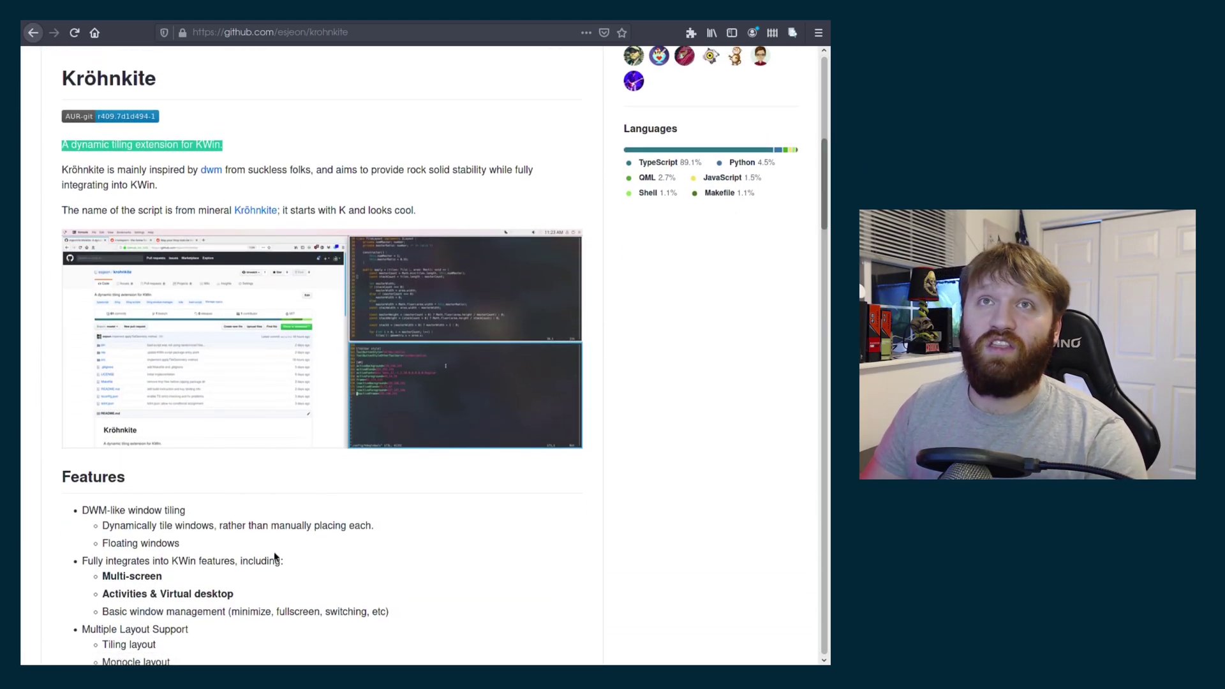
{"action": "scroll", "coordinate": [273, 555], "scroll_direction": "down", "scroll_amount": 3}
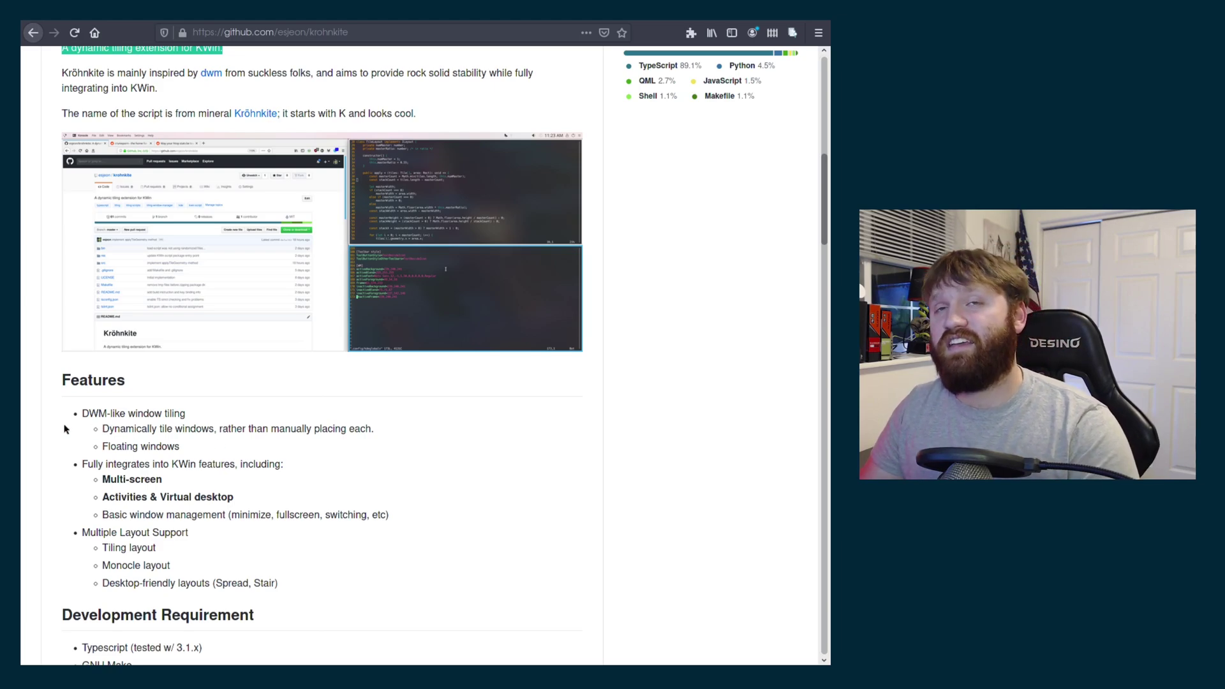
{"action": "left_click", "coordinate": [86, 413]}
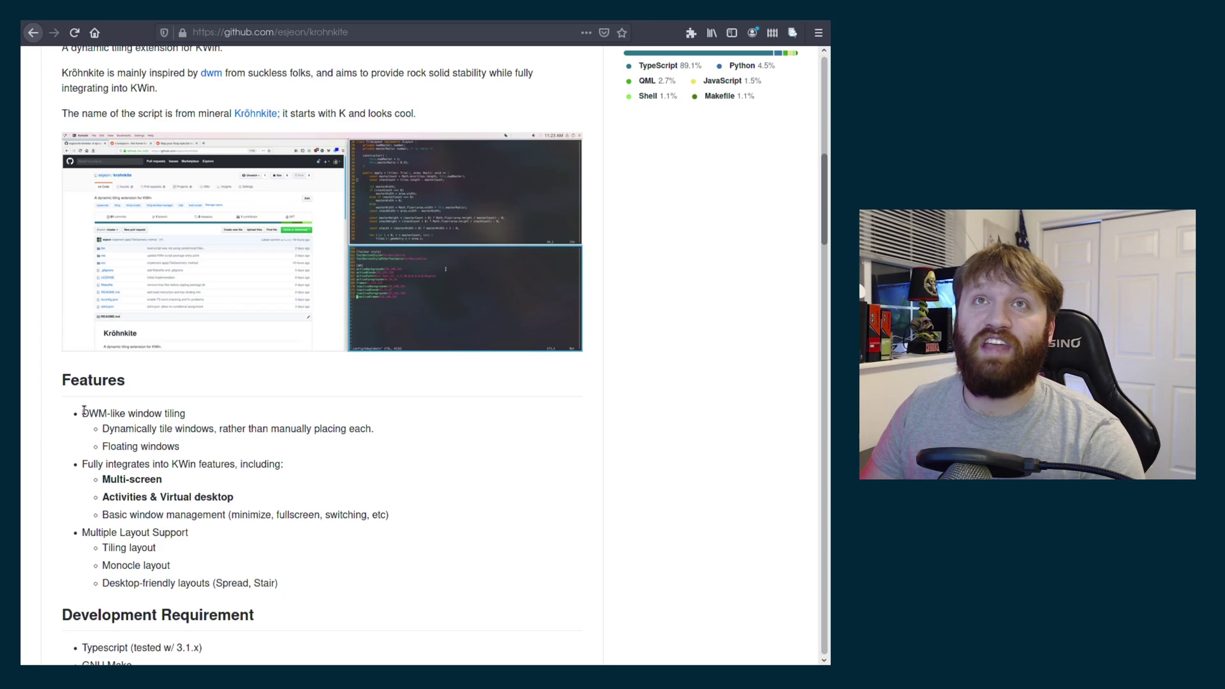
{"action": "left_click_drag", "start_coordinate": [84, 411], "coordinate": [113, 413]}
{"action": "left_click", "coordinate": [209, 469]}
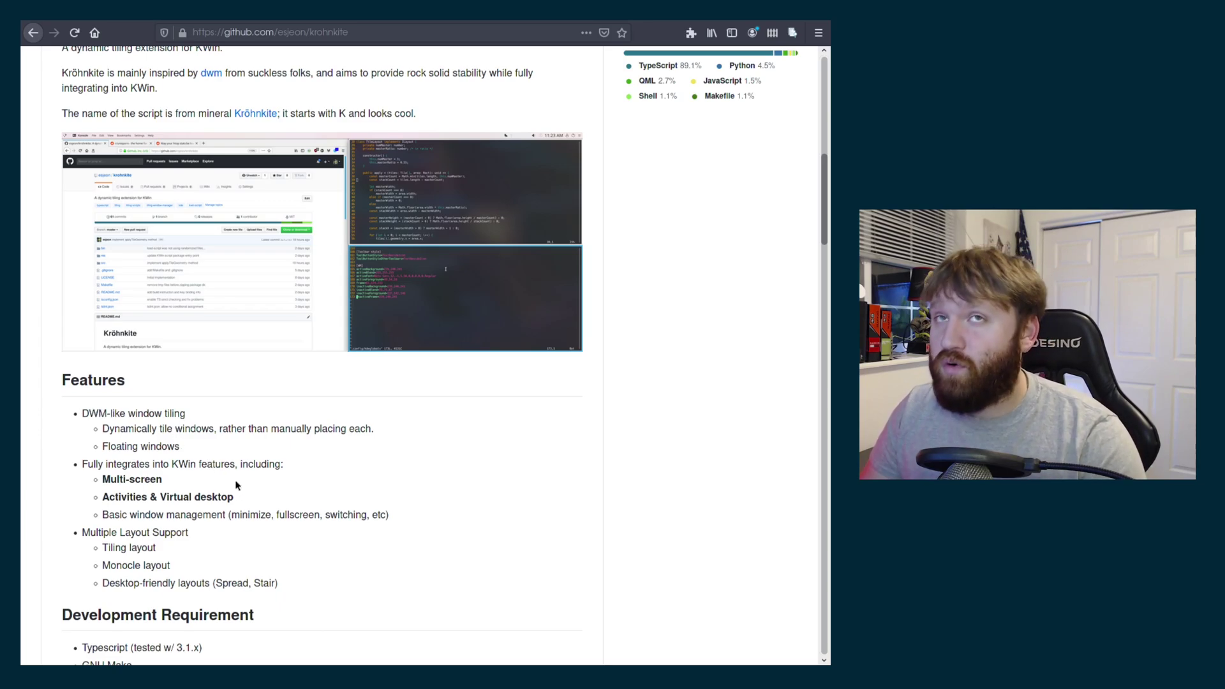
{"action": "left_click_drag", "start_coordinate": [164, 479], "coordinate": [207, 497]}
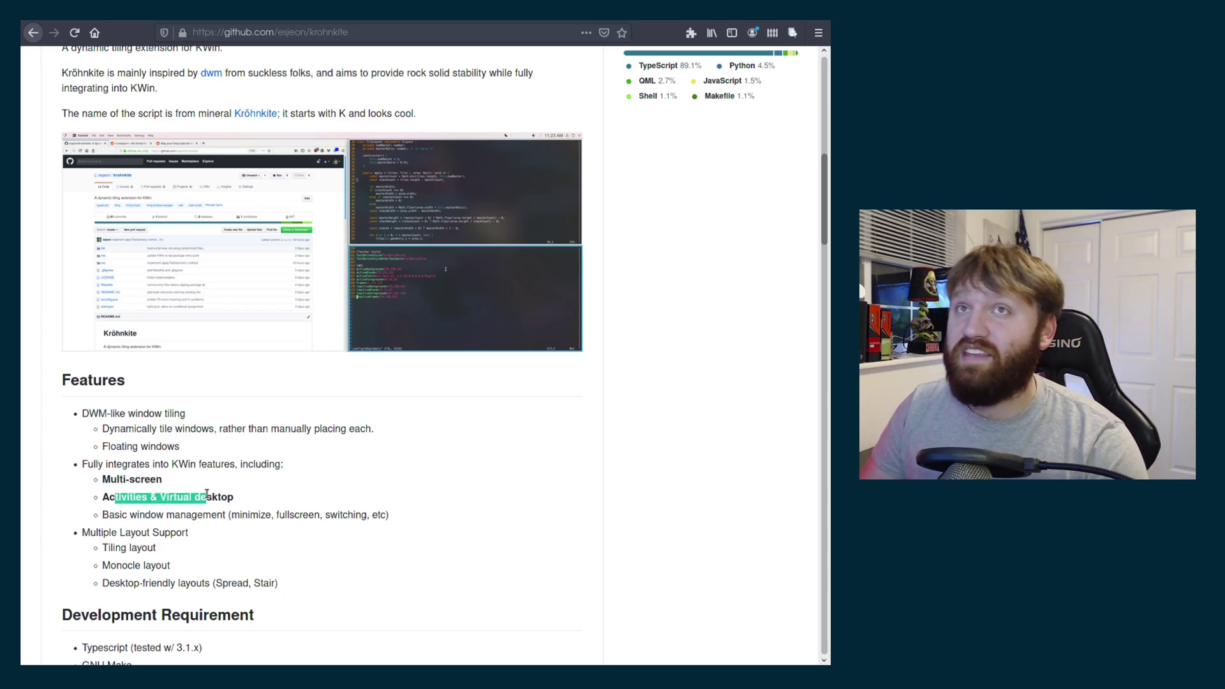
Continue down the features, highlighting the window management line and the supported layouts list
{"action": "scroll", "coordinate": [264, 511], "scroll_direction": "down", "scroll_amount": 3}
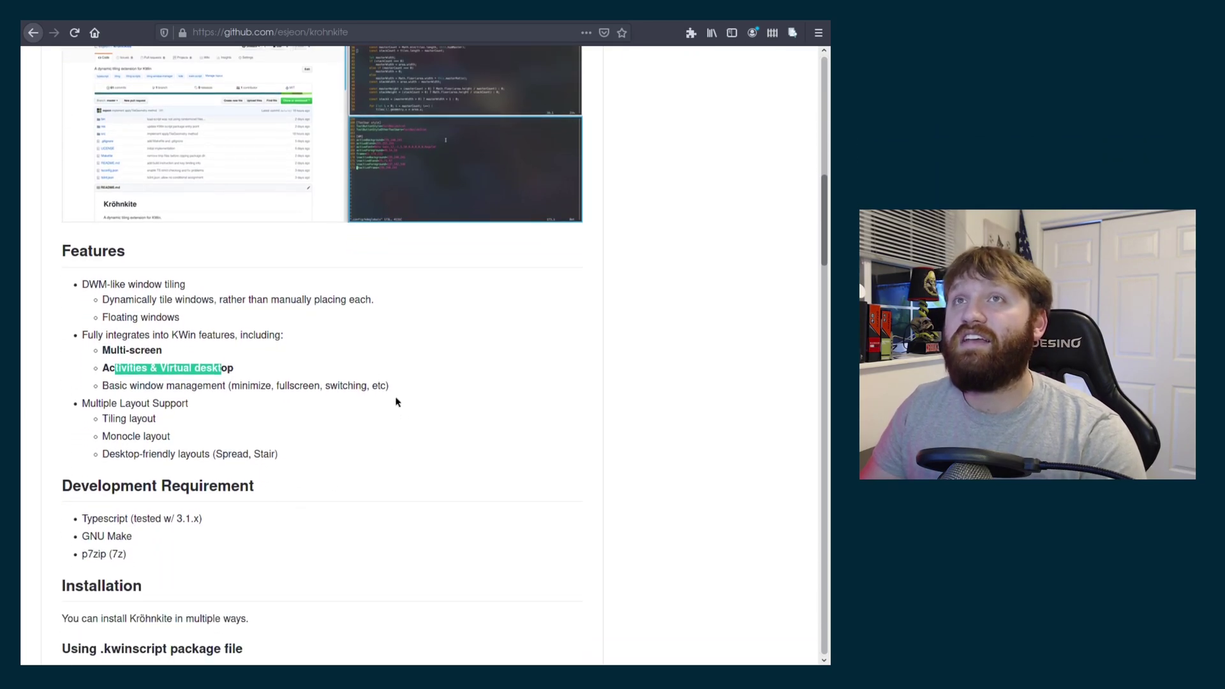
{"action": "left_click_drag", "start_coordinate": [391, 386], "coordinate": [112, 387]}
{"action": "left_click", "coordinate": [262, 391]}
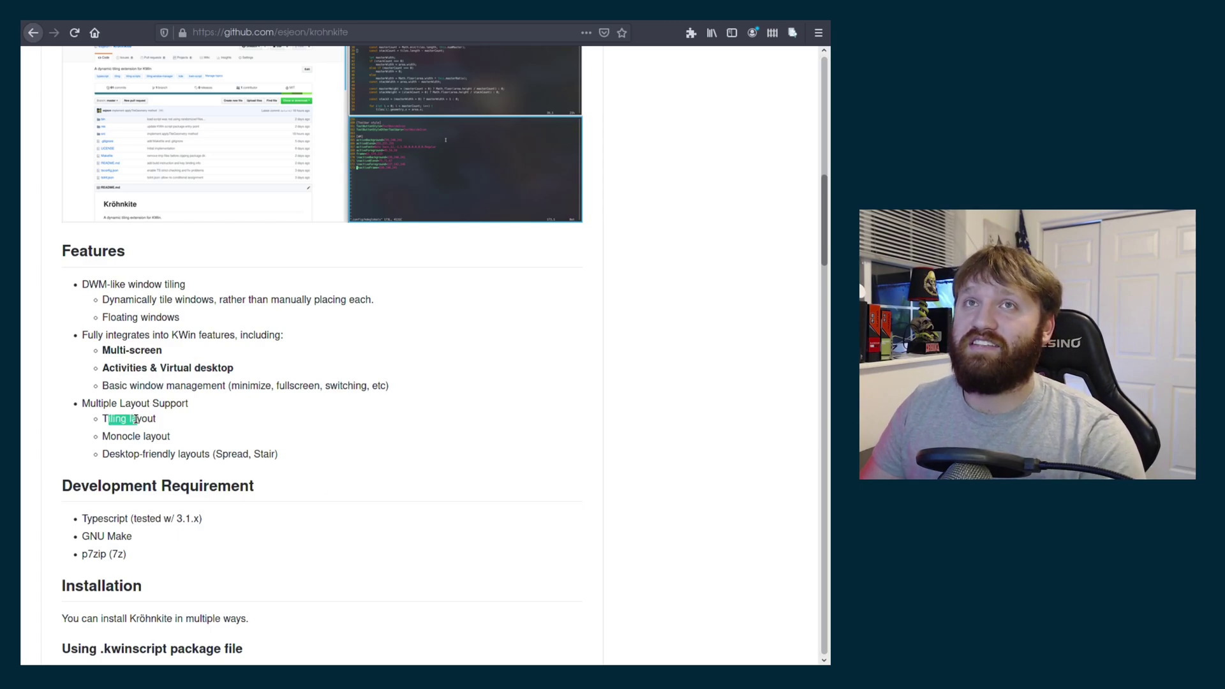
{"action": "left_click_drag", "start_coordinate": [121, 436], "coordinate": [257, 459]}
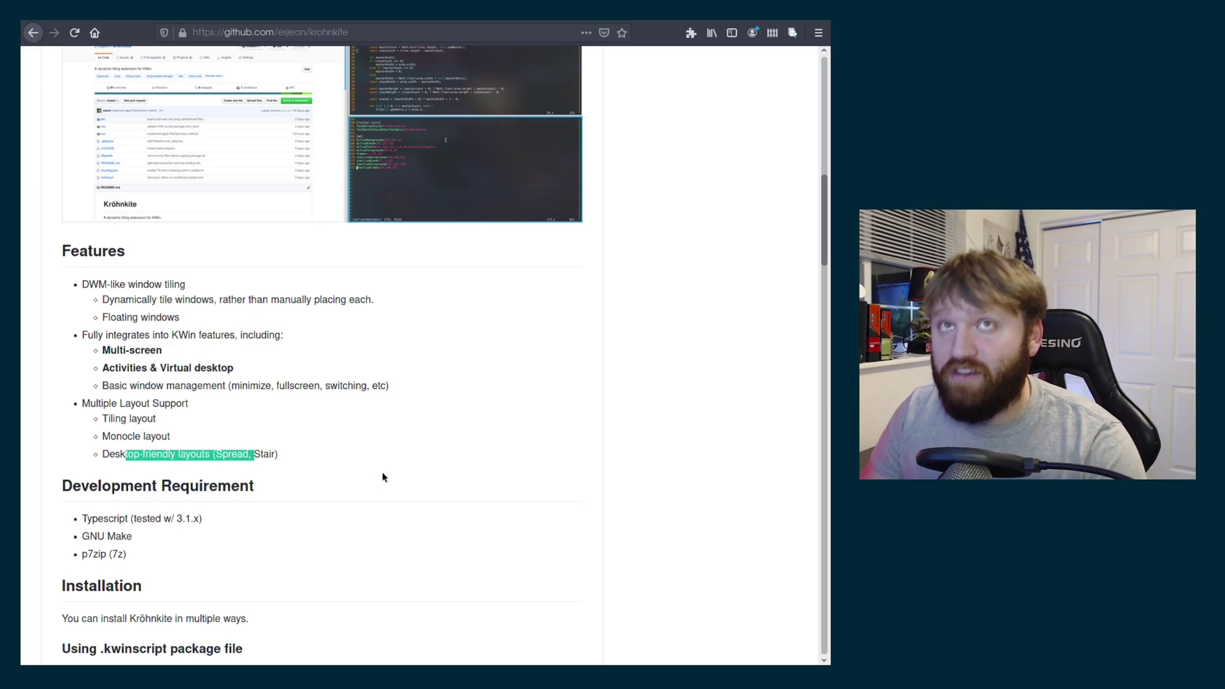
{"action": "left_click", "coordinate": [355, 599]}
{"action": "scroll", "coordinate": [355, 603], "scroll_direction": "down", "scroll_amount": 5}
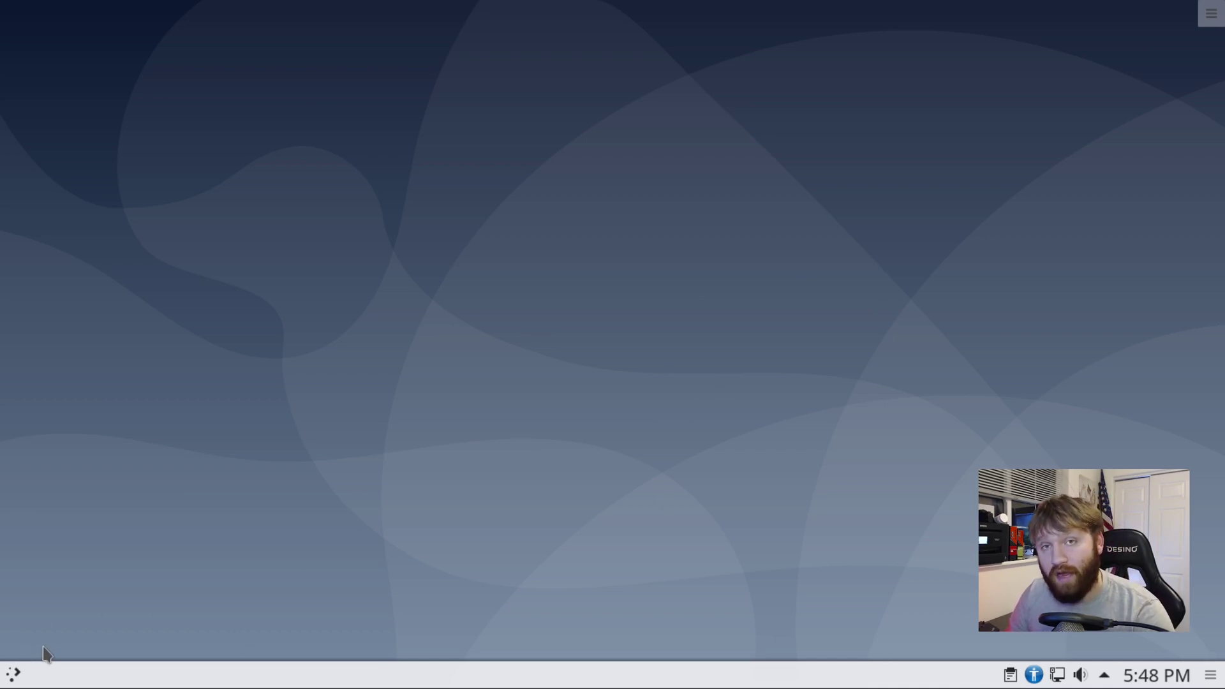
Launch System Settings from the launcher and go to Window Management > KWin Scripts
{"action": "left_click", "coordinate": [14, 677]}
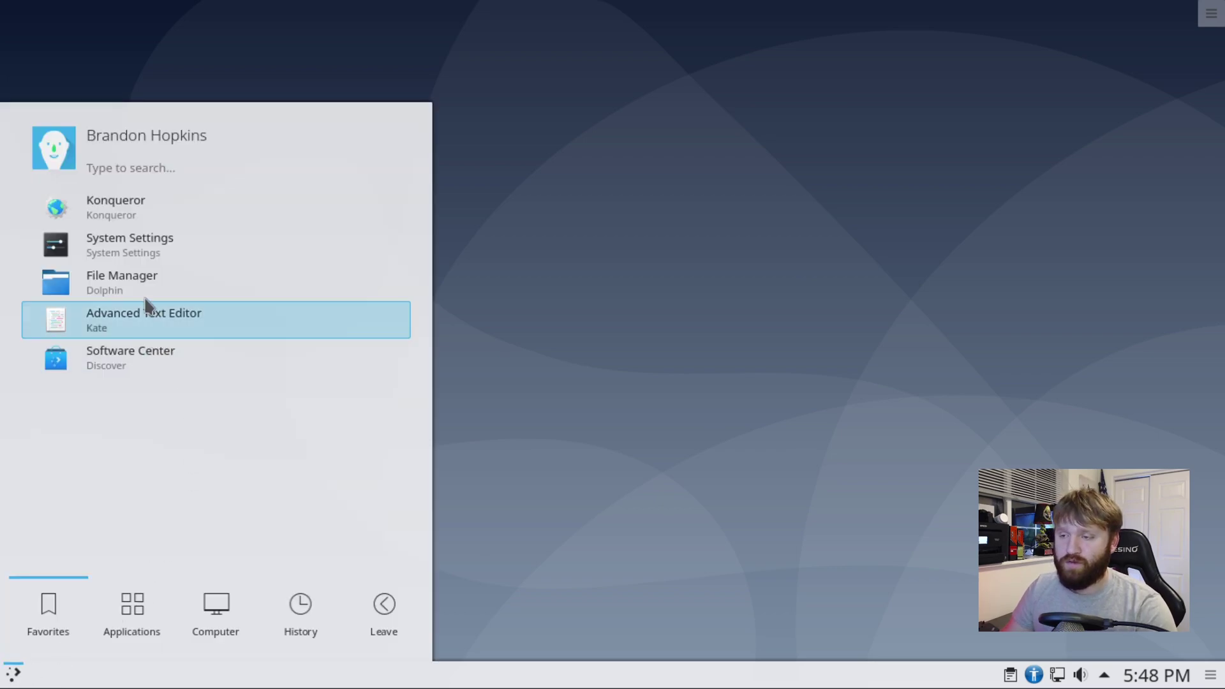
{"action": "left_click", "coordinate": [143, 256]}
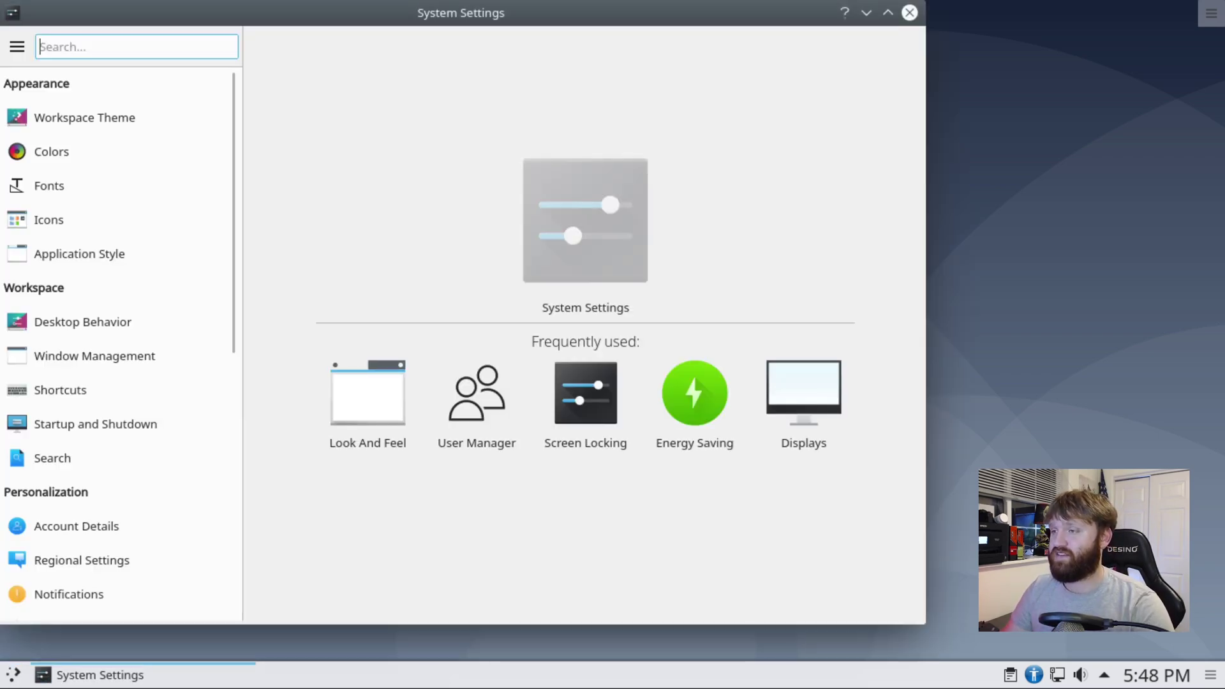
{"action": "left_click_drag", "start_coordinate": [421, 14], "coordinate": [510, 27]}
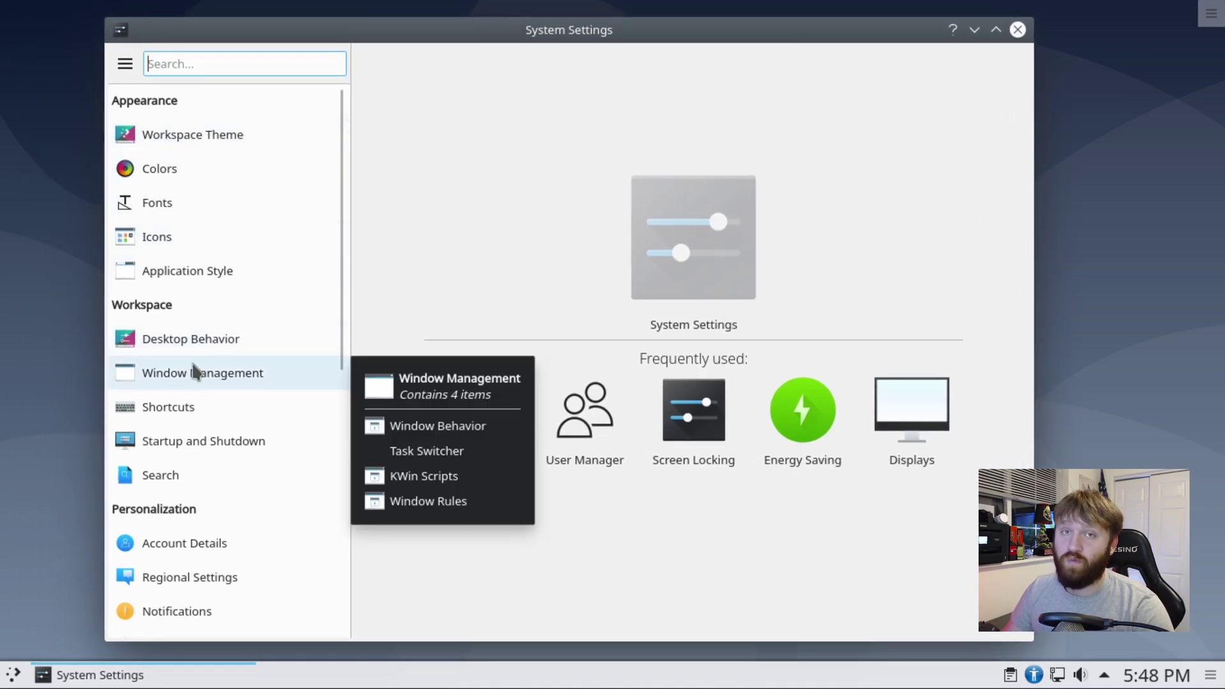
{"action": "left_click", "coordinate": [188, 381]}
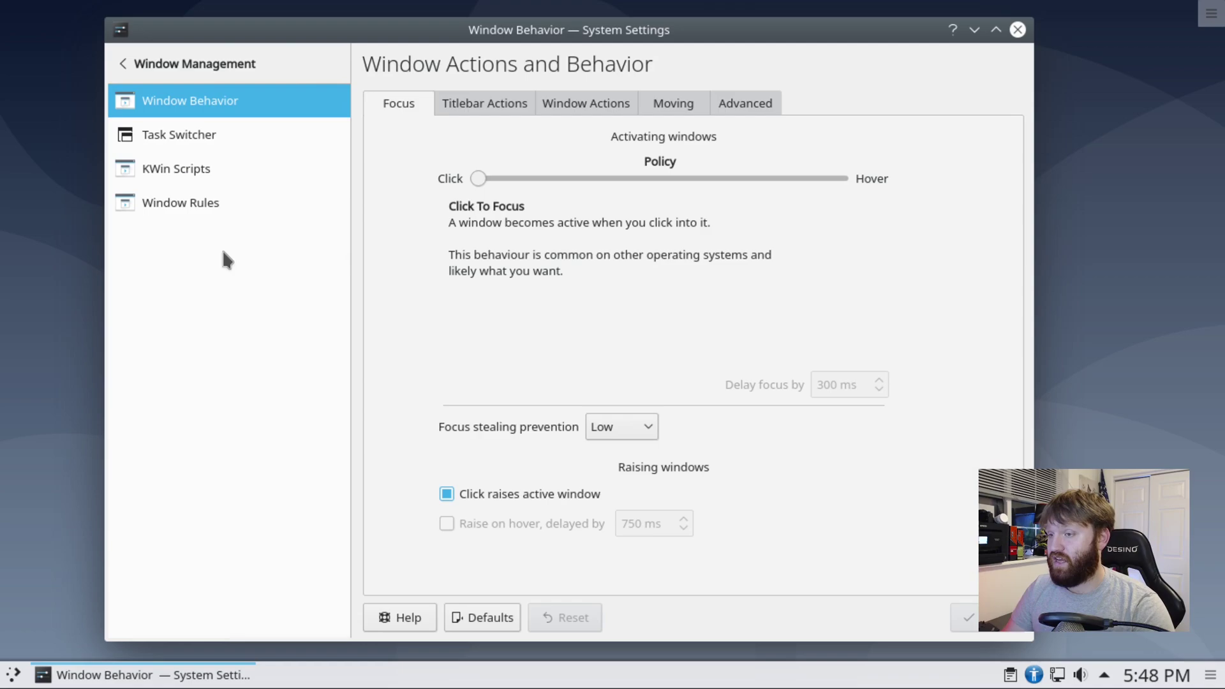
{"action": "left_click", "coordinate": [185, 182]}
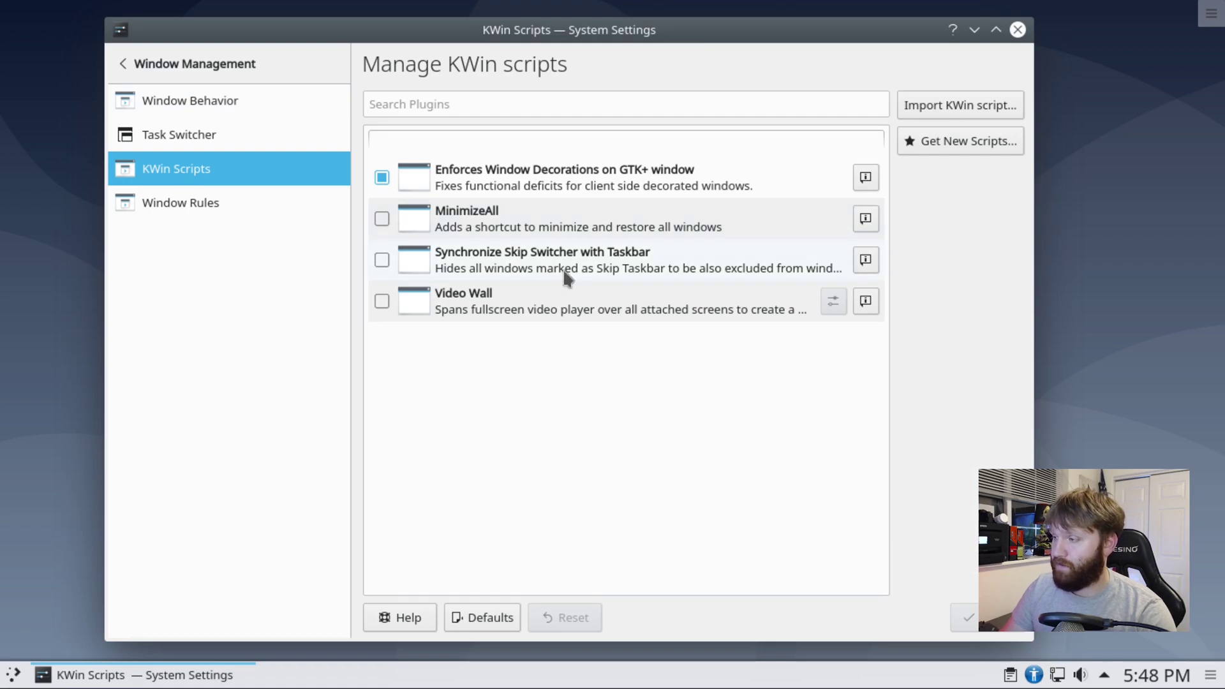
Install the Krohnkite script through Get New Scripts, then close the installer
{"action": "left_click", "coordinate": [953, 151]}
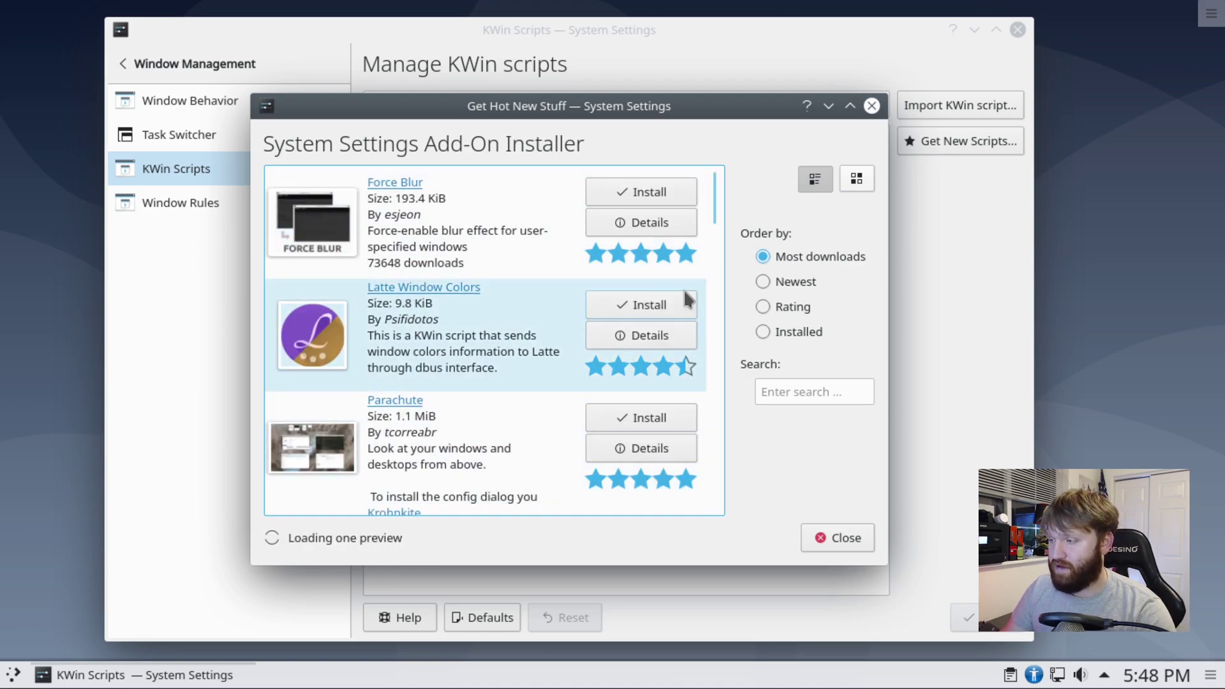
{"action": "scroll", "coordinate": [722, 219], "scroll_direction": "down", "scroll_amount": 3}
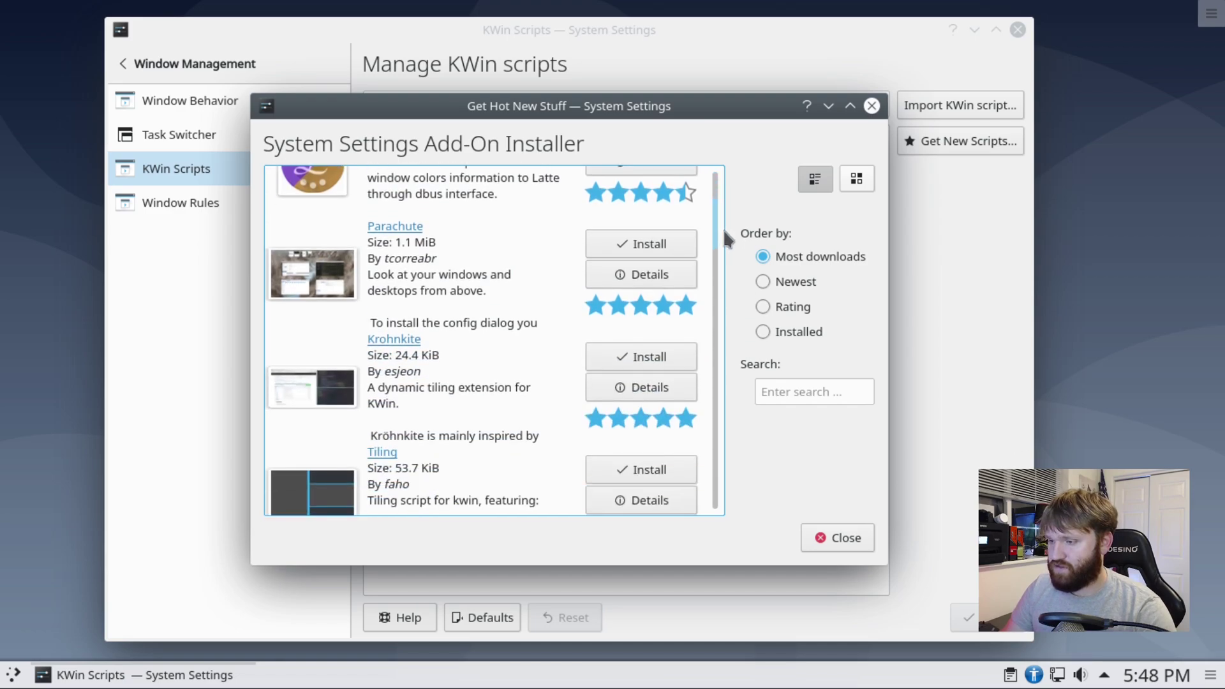
{"action": "scroll", "coordinate": [722, 217], "scroll_direction": "up", "scroll_amount": 3}
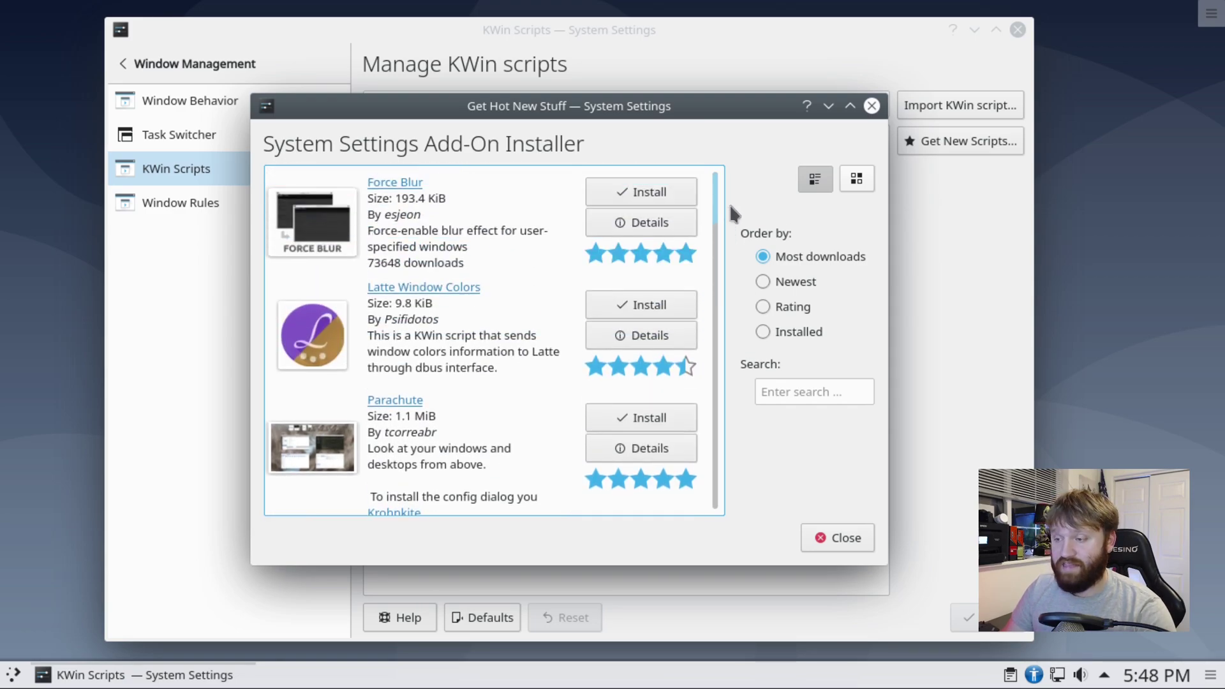
{"action": "scroll", "coordinate": [728, 217], "scroll_direction": "down", "scroll_amount": 3}
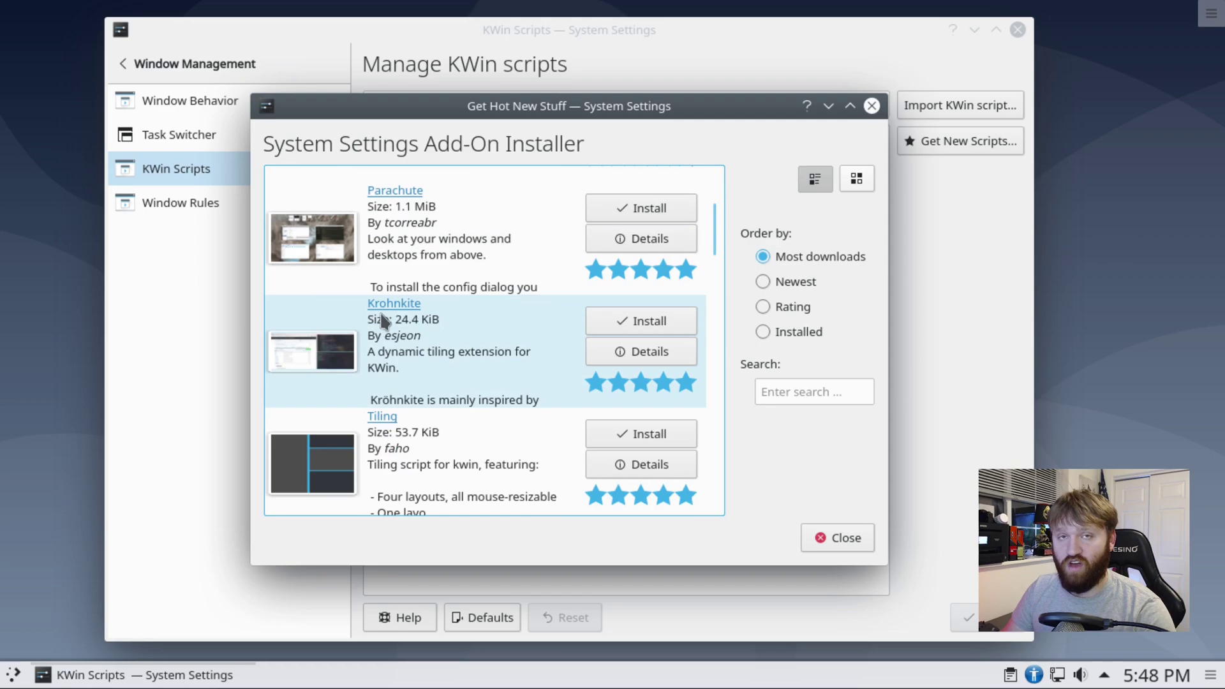
{"action": "left_click", "coordinate": [631, 317]}
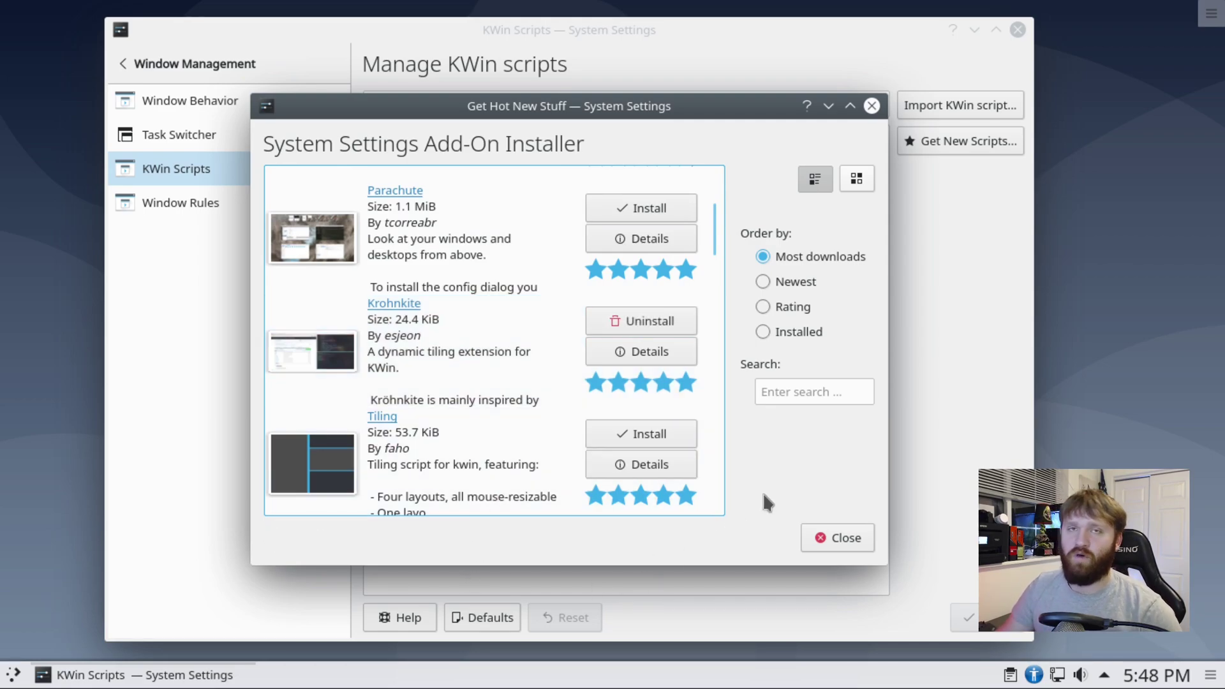
{"action": "left_click", "coordinate": [872, 106]}
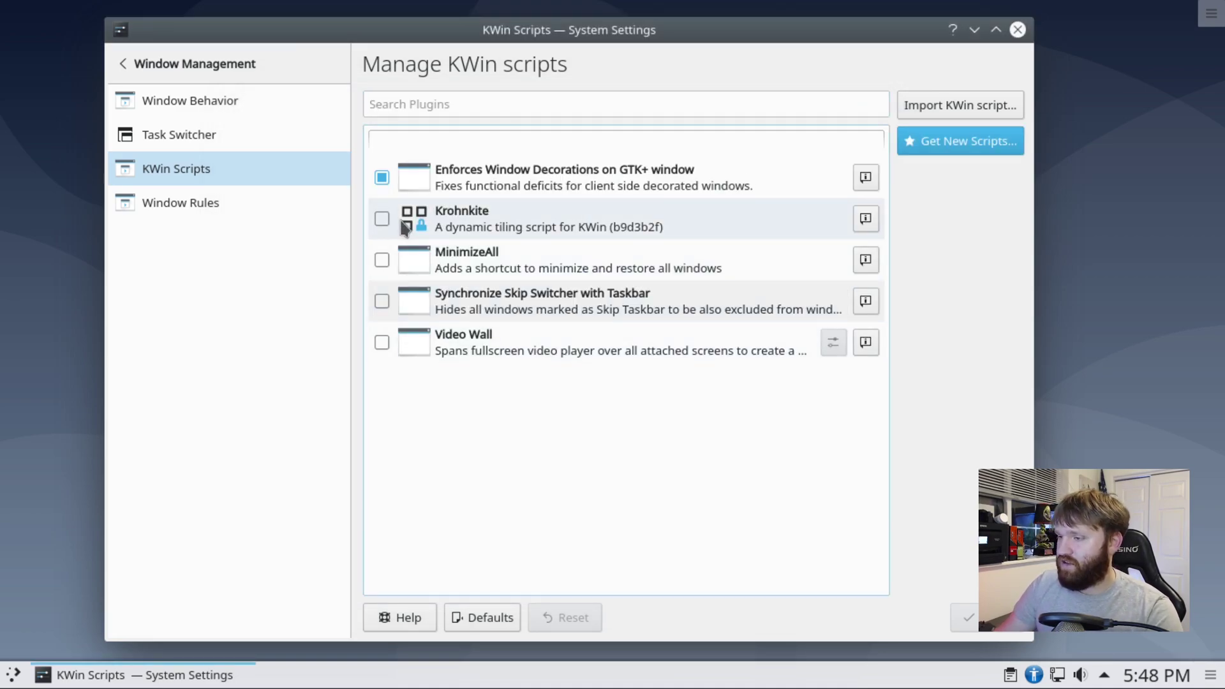
Turn Krohnkite on and apply, then turn it off and apply, and restore the settings window size
{"action": "left_click", "coordinate": [381, 219]}
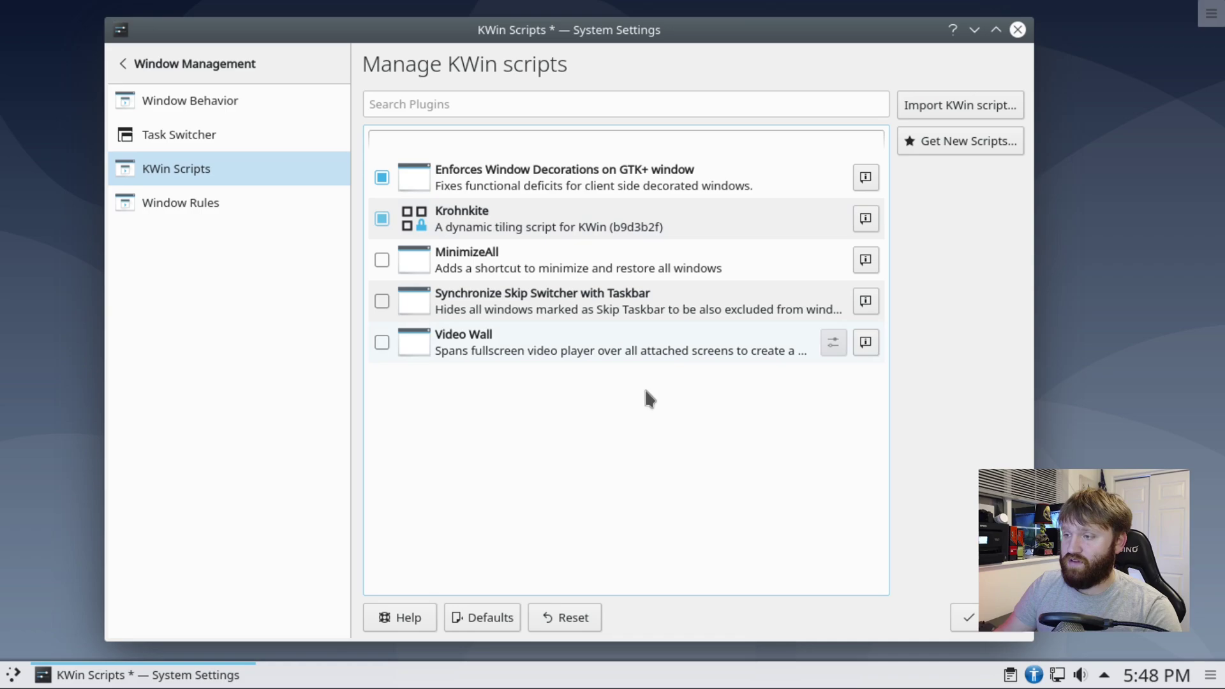
{"action": "left_click", "coordinate": [987, 614]}
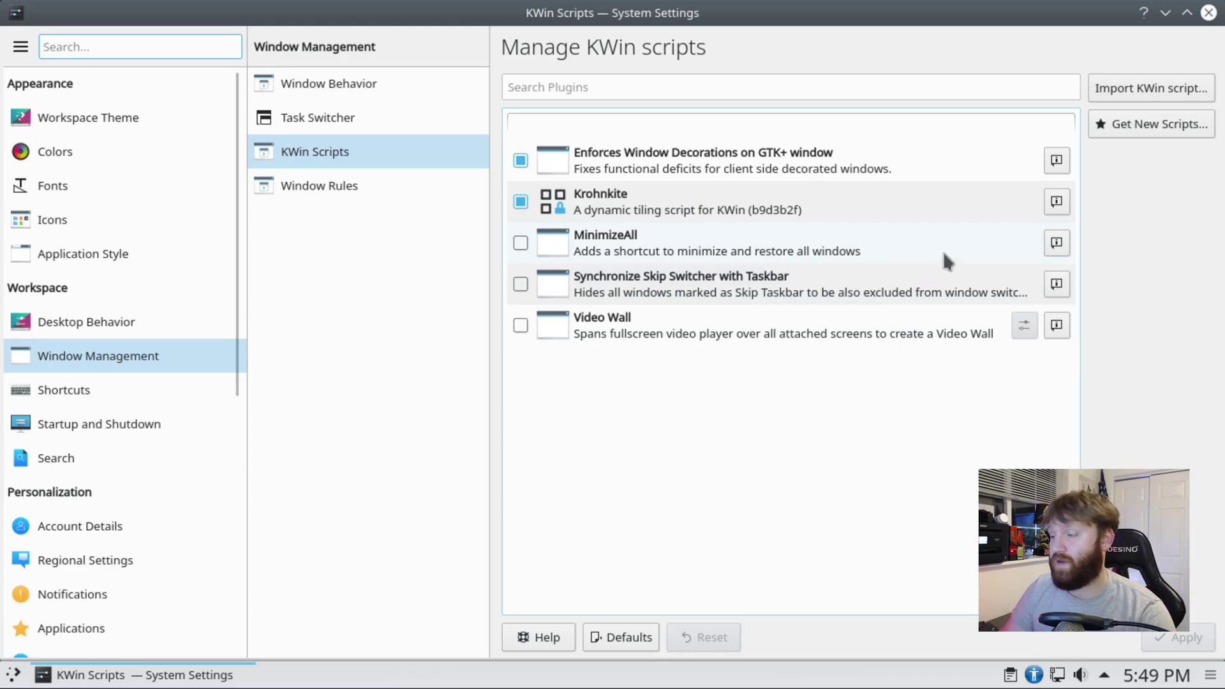
{"action": "left_click", "coordinate": [521, 202]}
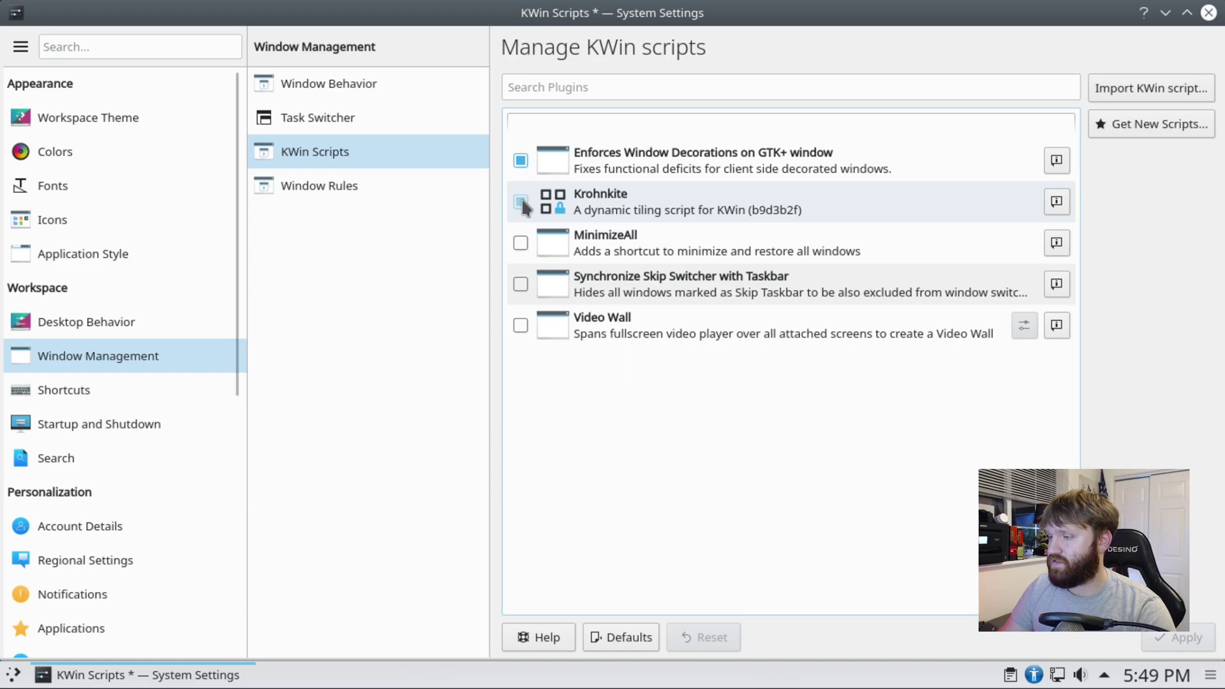
{"action": "left_click", "coordinate": [1180, 642]}
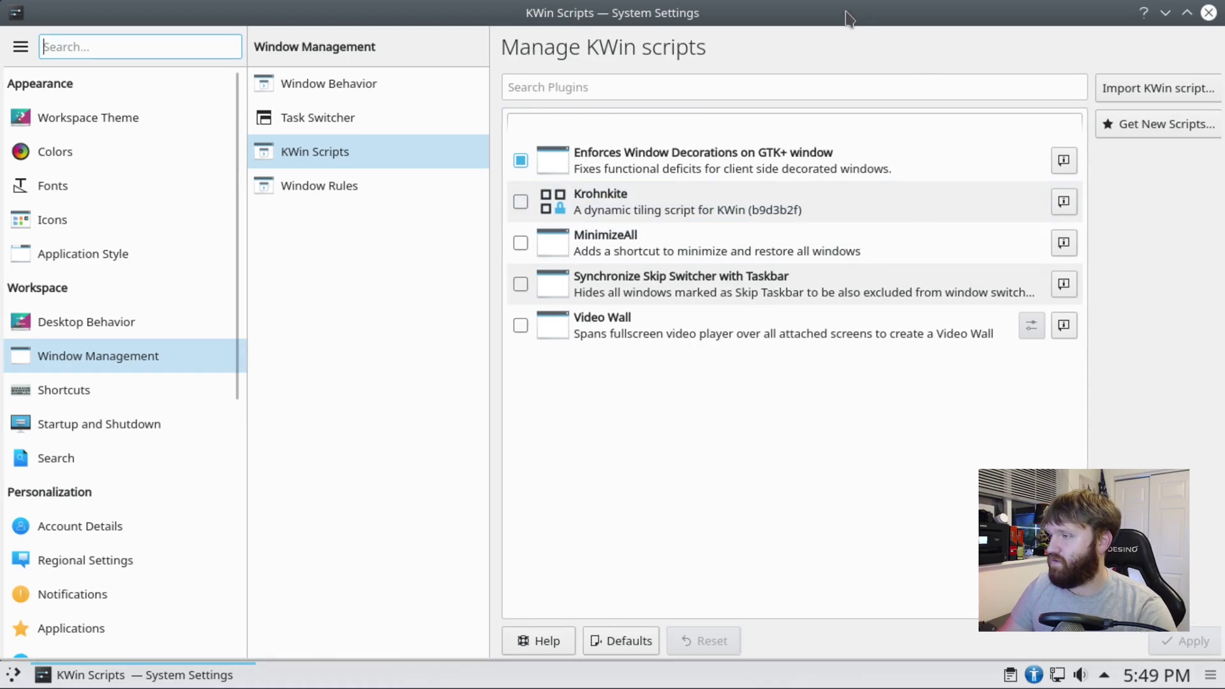
{"action": "left_click", "coordinate": [1187, 12]}
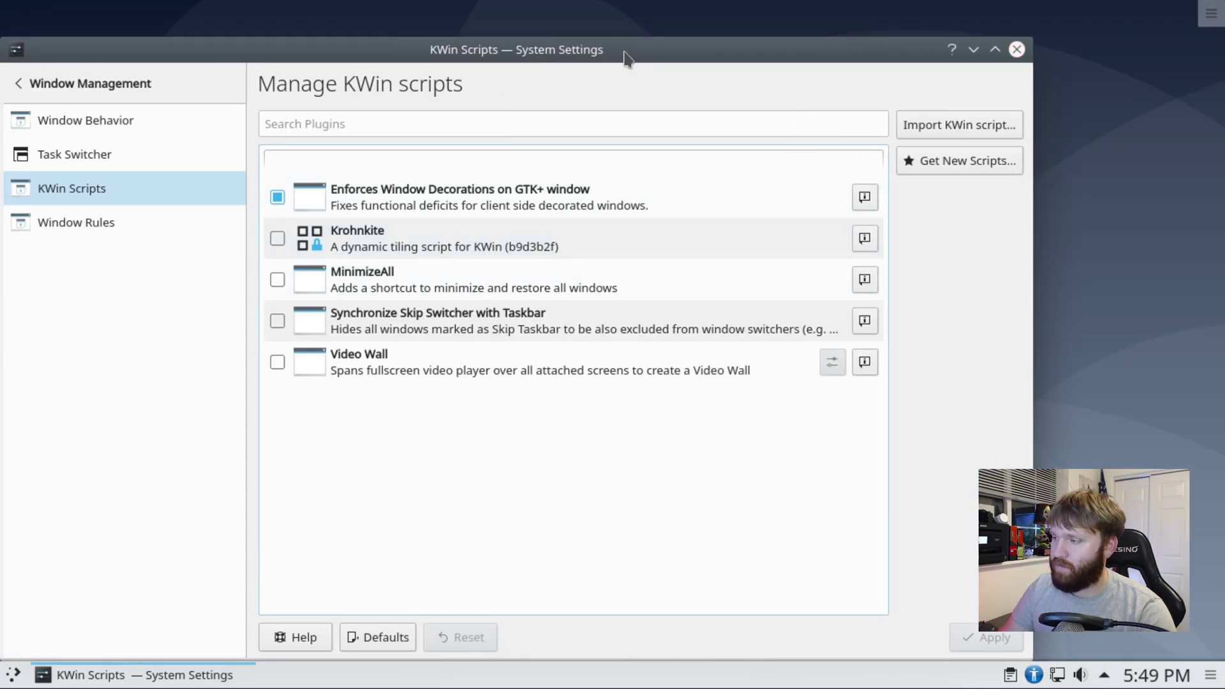
{"action": "left_click_drag", "start_coordinate": [634, 61], "coordinate": [732, 42]}
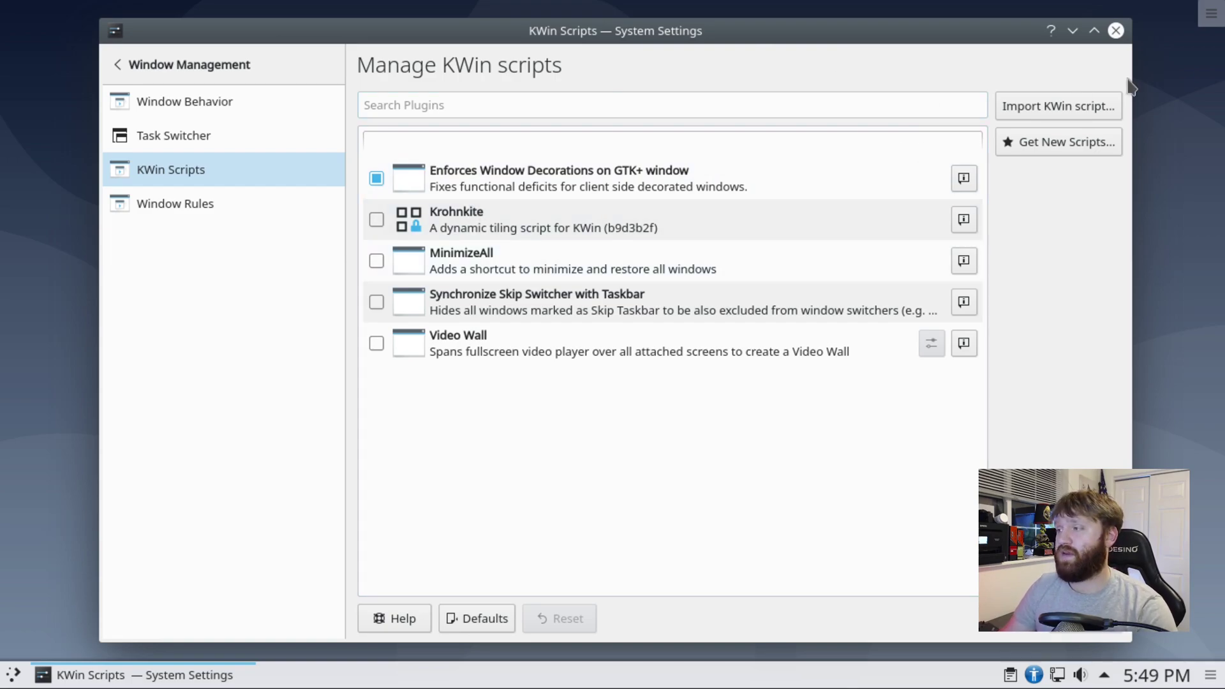
Minimize System Settings and launch Konsole by searching 'term' in the launcher
{"action": "left_click", "coordinate": [1072, 30]}
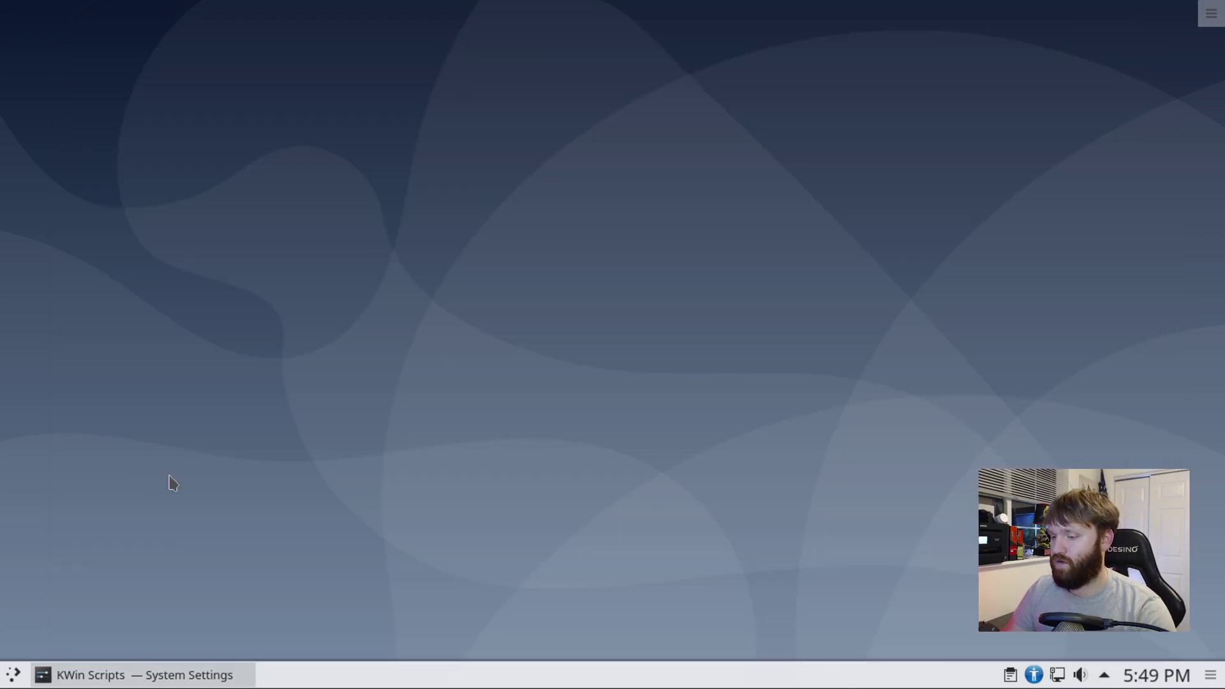
{"action": "left_click", "coordinate": [15, 676]}
{"action": "type", "text": "term"}
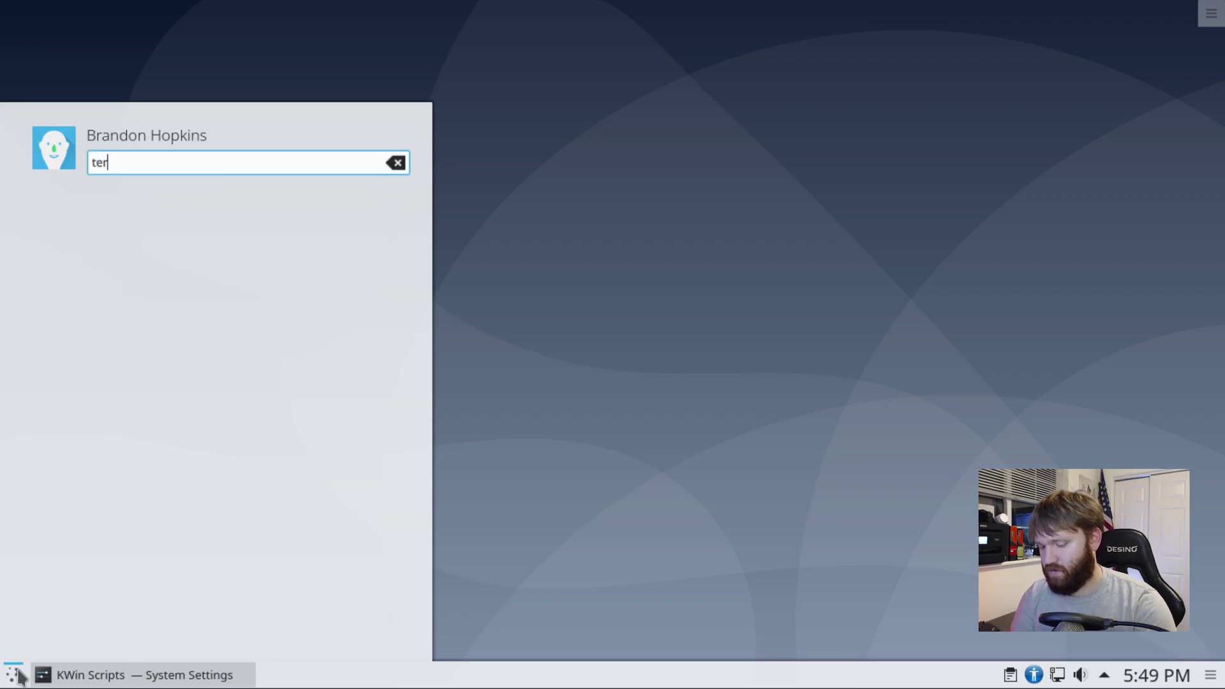
{"action": "key", "text": "Return"}
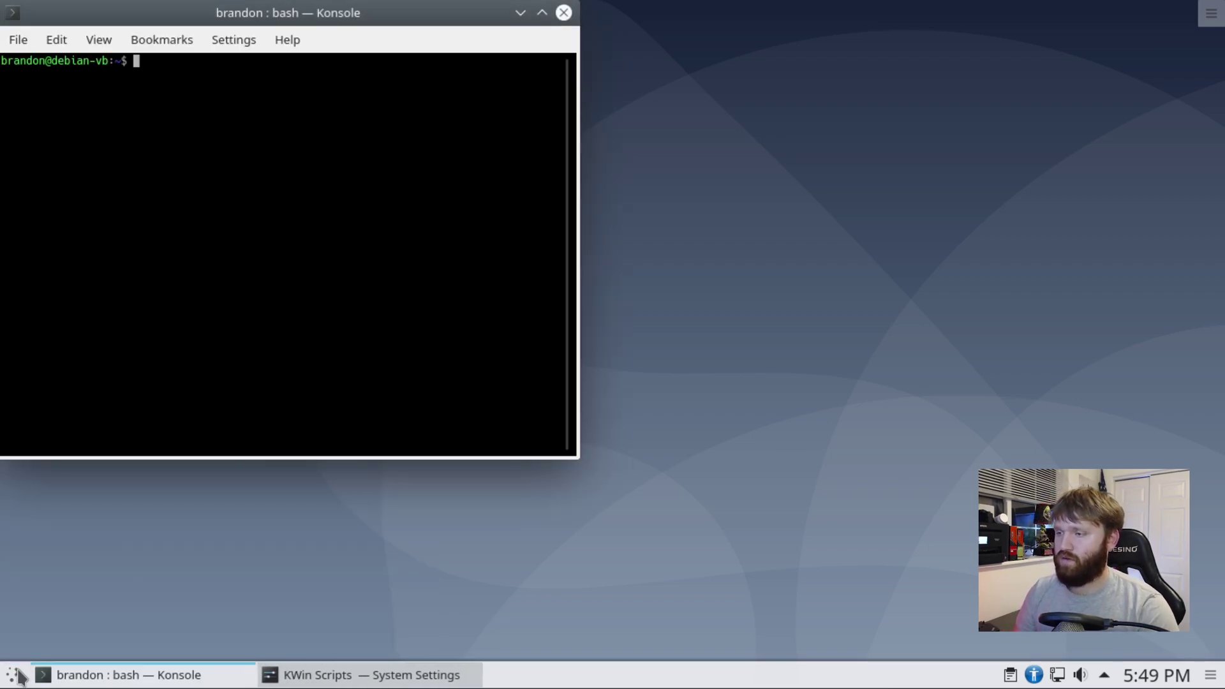
{"action": "left_click_drag", "start_coordinate": [331, 33], "coordinate": [498, 125]}
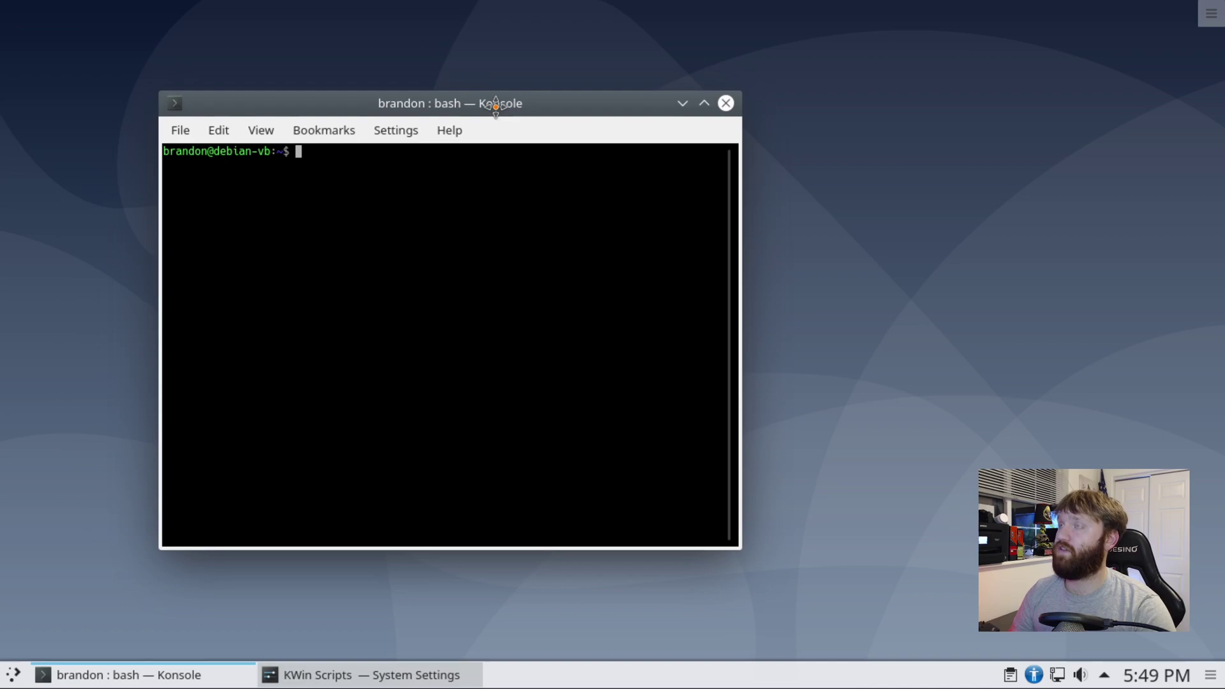
Enlarge Konsole's font and resize the window at top-left to 75 x 21
{"action": "key", "text": "ctrl+plus"}
{"action": "key", "text": "ctrl+plus"}
{"action": "key", "text": "ctrl+plus"}
{"action": "key", "text": "ctrl+plus"}
{"action": "key", "text": "ctrl+plus"}
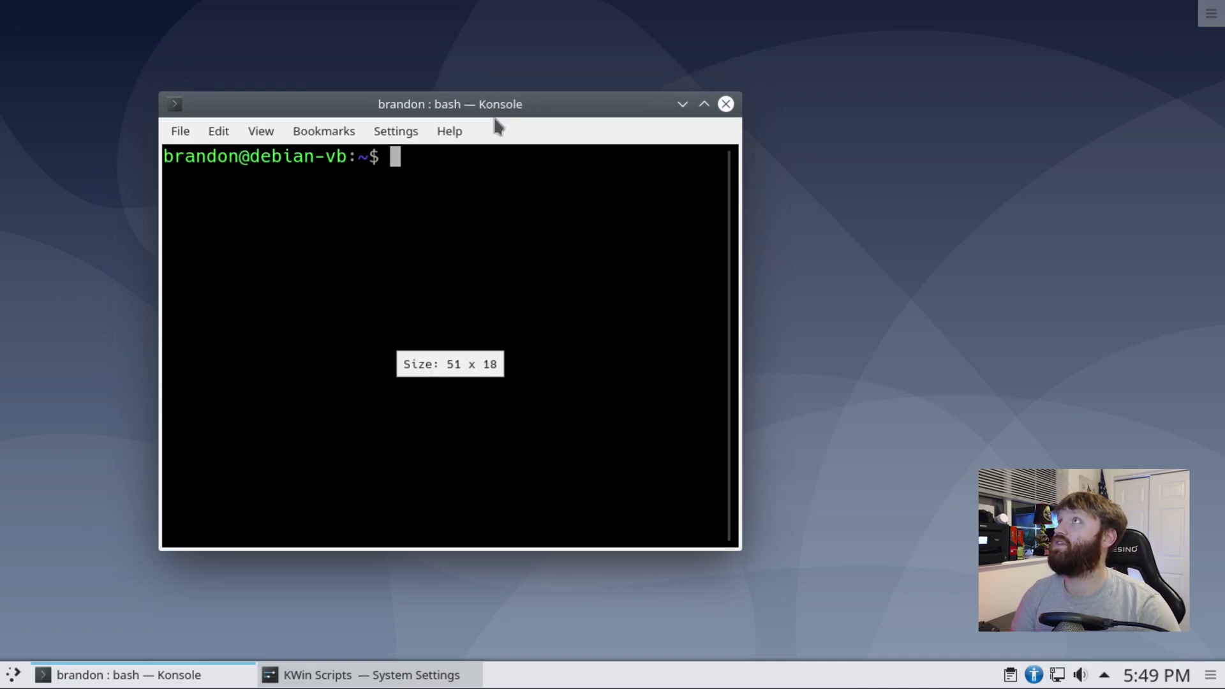
{"action": "left_click_drag", "start_coordinate": [539, 104], "coordinate": [411, 71]}
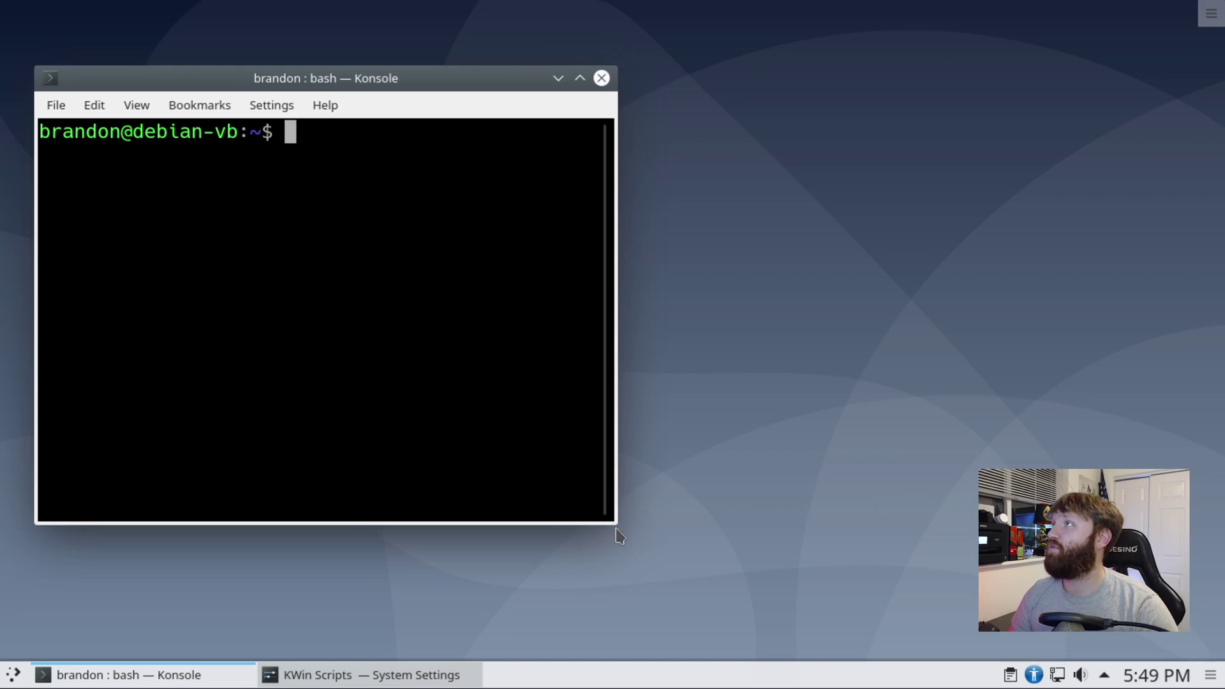
{"action": "left_click_drag", "start_coordinate": [612, 521], "coordinate": [943, 641]}
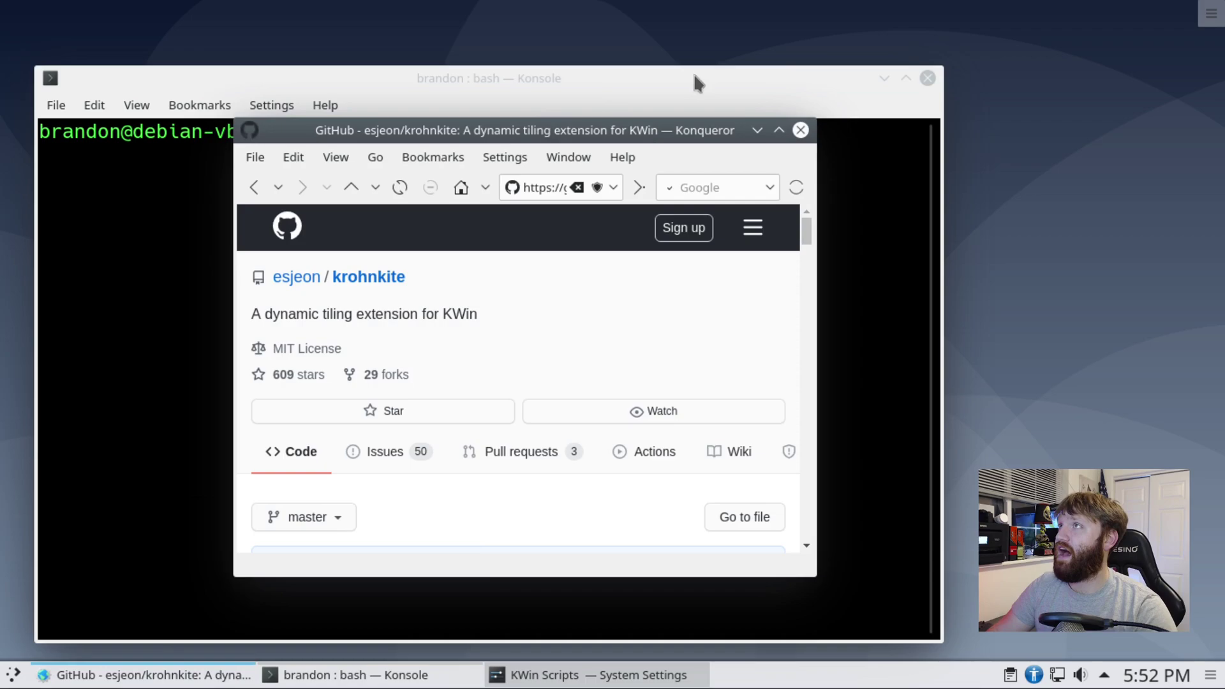
Create the kservices5 folder by pasting the README's mkdir command into Konsole
{"action": "left_click_drag", "start_coordinate": [579, 137], "coordinate": [762, 38]}
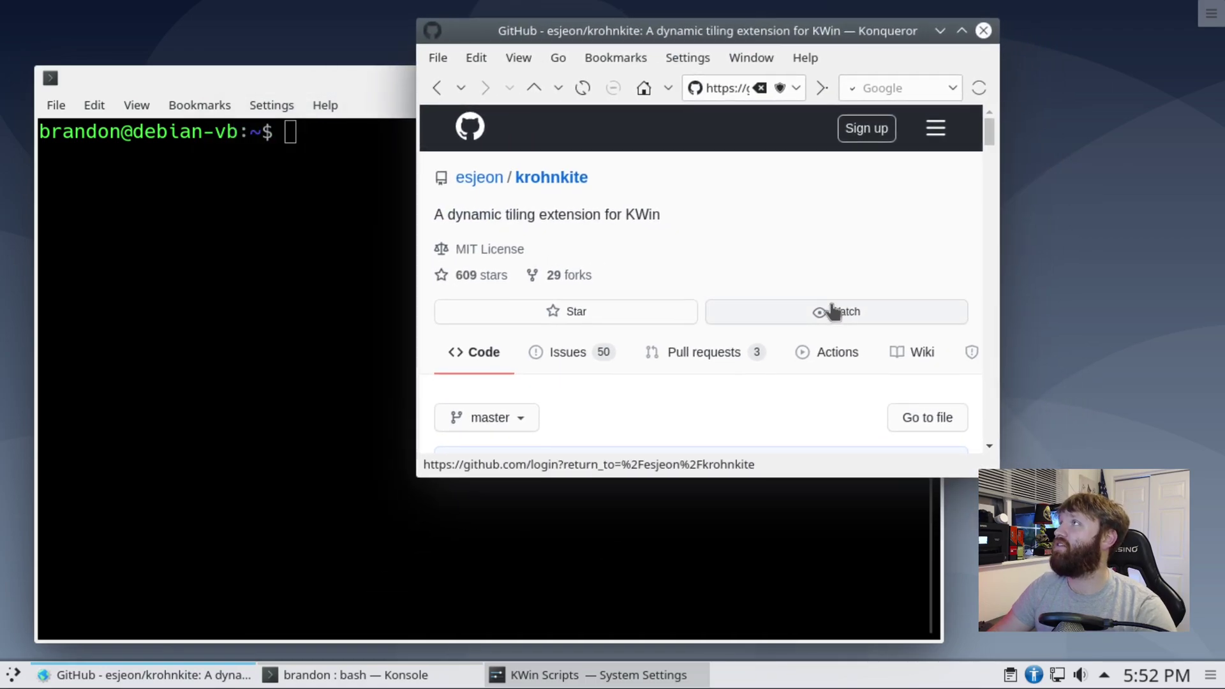
{"action": "left_click_drag", "start_coordinate": [990, 125], "coordinate": [993, 264]}
{"action": "left_click_drag", "start_coordinate": [464, 179], "coordinate": [701, 173]}
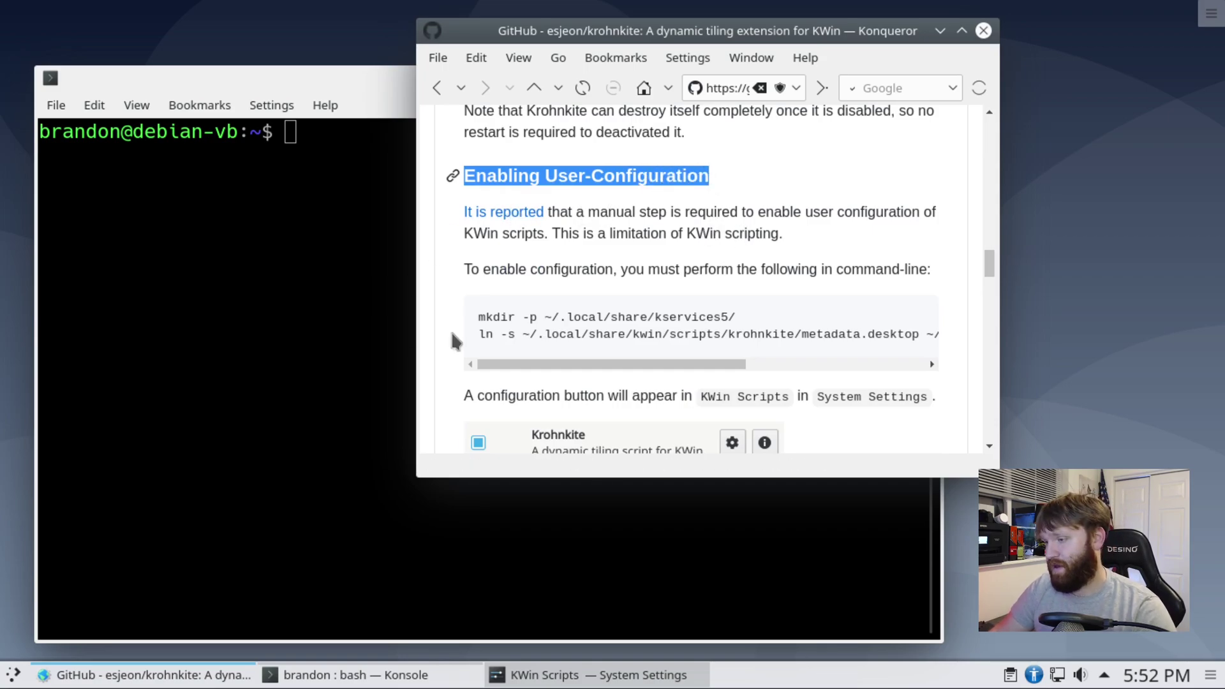
{"action": "left_click_drag", "start_coordinate": [740, 318], "coordinate": [555, 314]}
{"action": "key", "text": "super+c"}
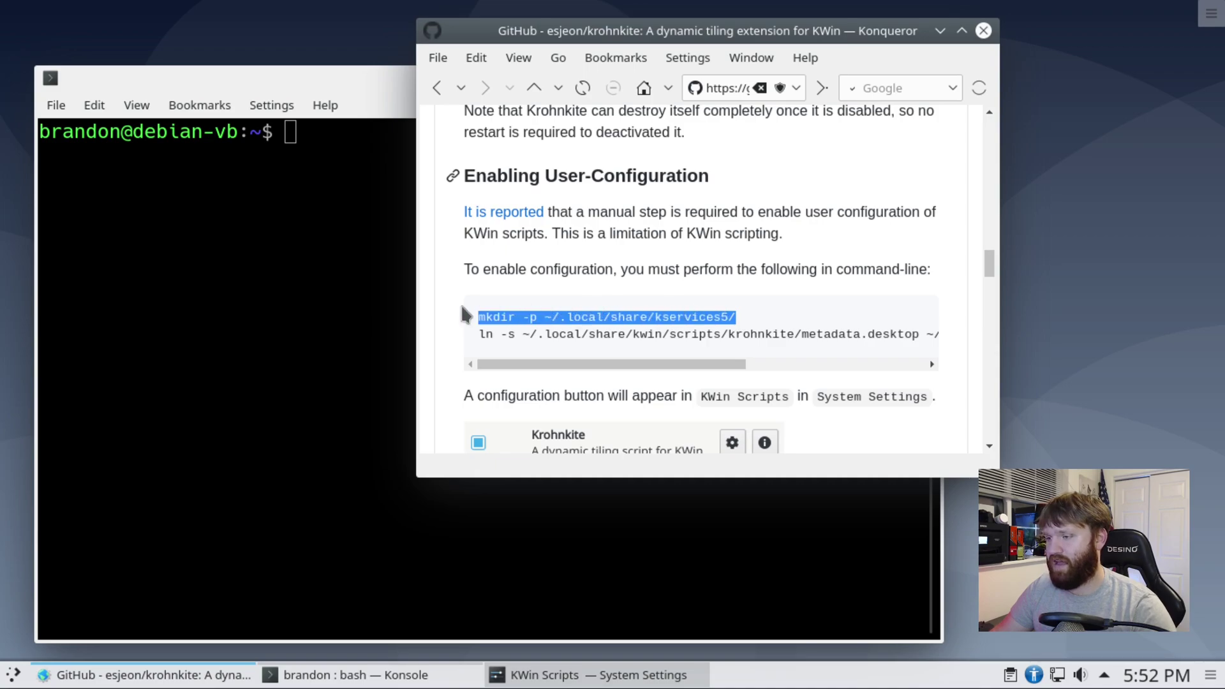
{"action": "left_click", "coordinate": [315, 204]}
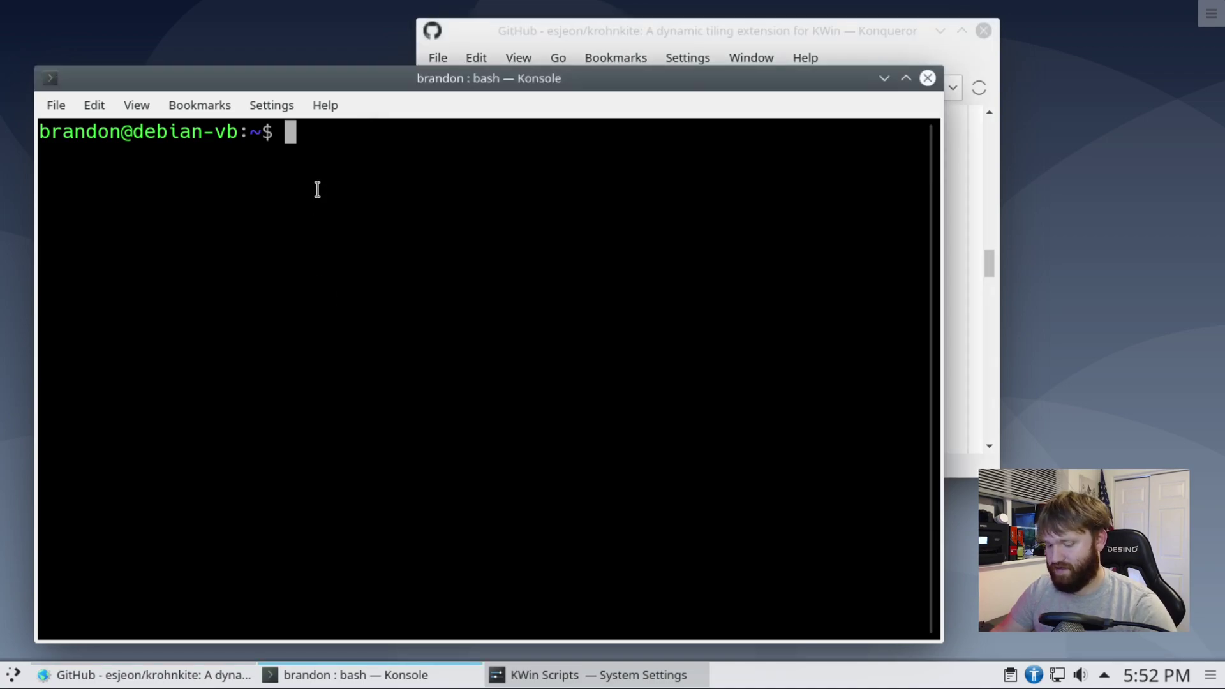
{"action": "middle_click", "coordinate": [369, 183]}
{"action": "key", "text": "Return"}
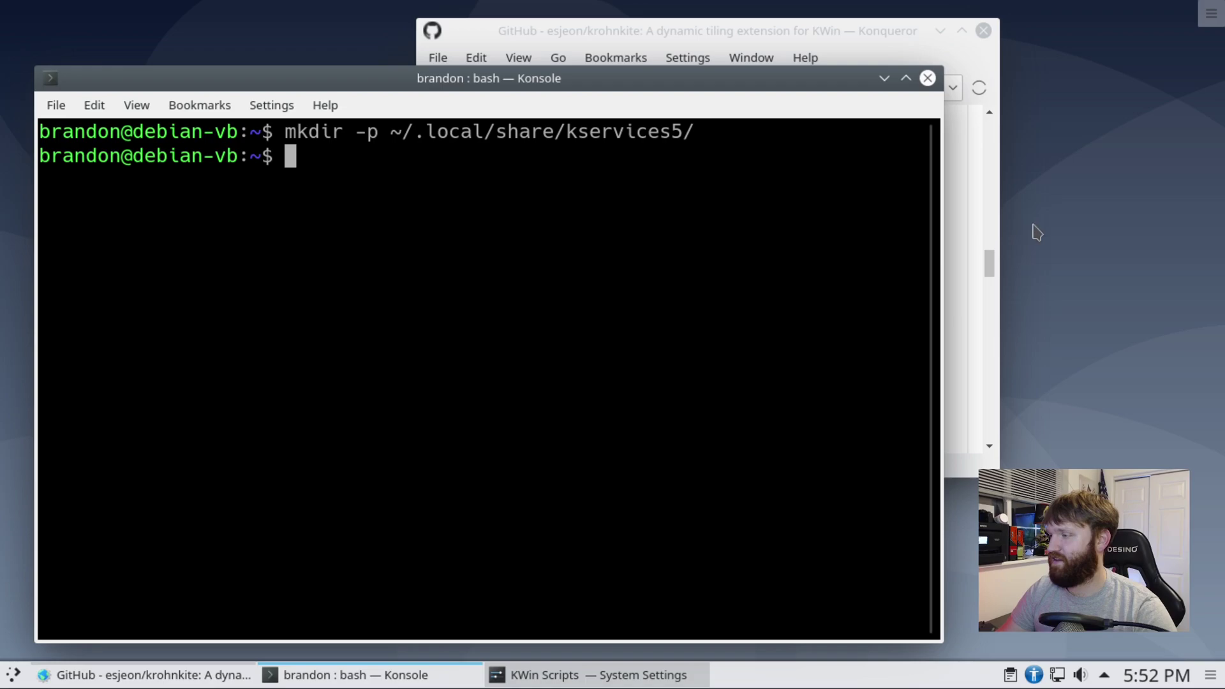
Link krohnkite.desktop into kservices5 by running the README's ln -s command
{"action": "left_click", "coordinate": [957, 229]}
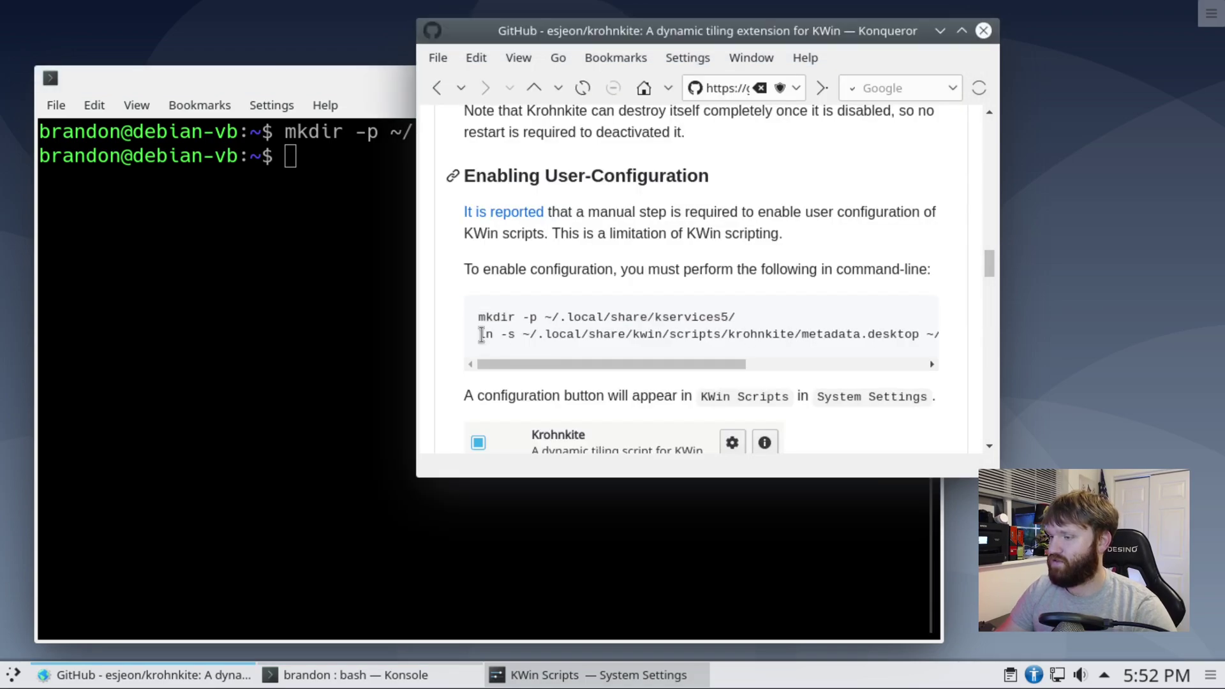
{"action": "left_click_drag", "start_coordinate": [478, 334], "coordinate": [943, 329]}
{"action": "key", "text": "super+c"}
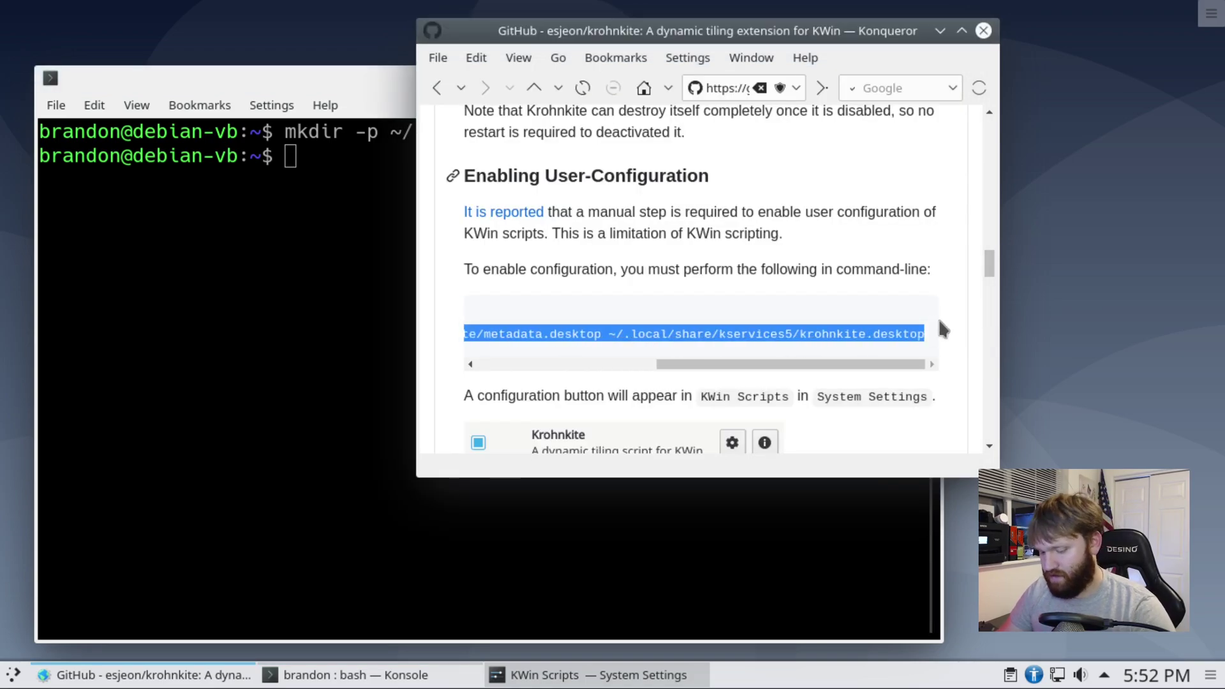
{"action": "left_click", "coordinate": [284, 209]}
{"action": "middle_click", "coordinate": [284, 209]}
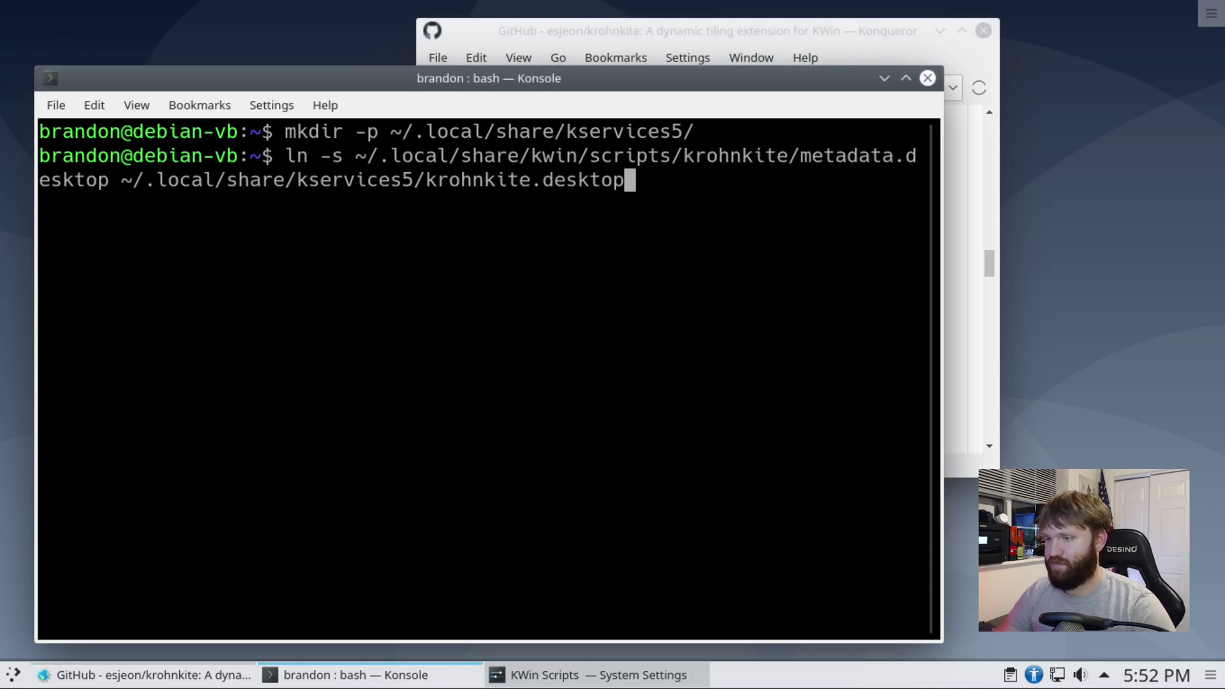
{"action": "key", "text": "Return"}
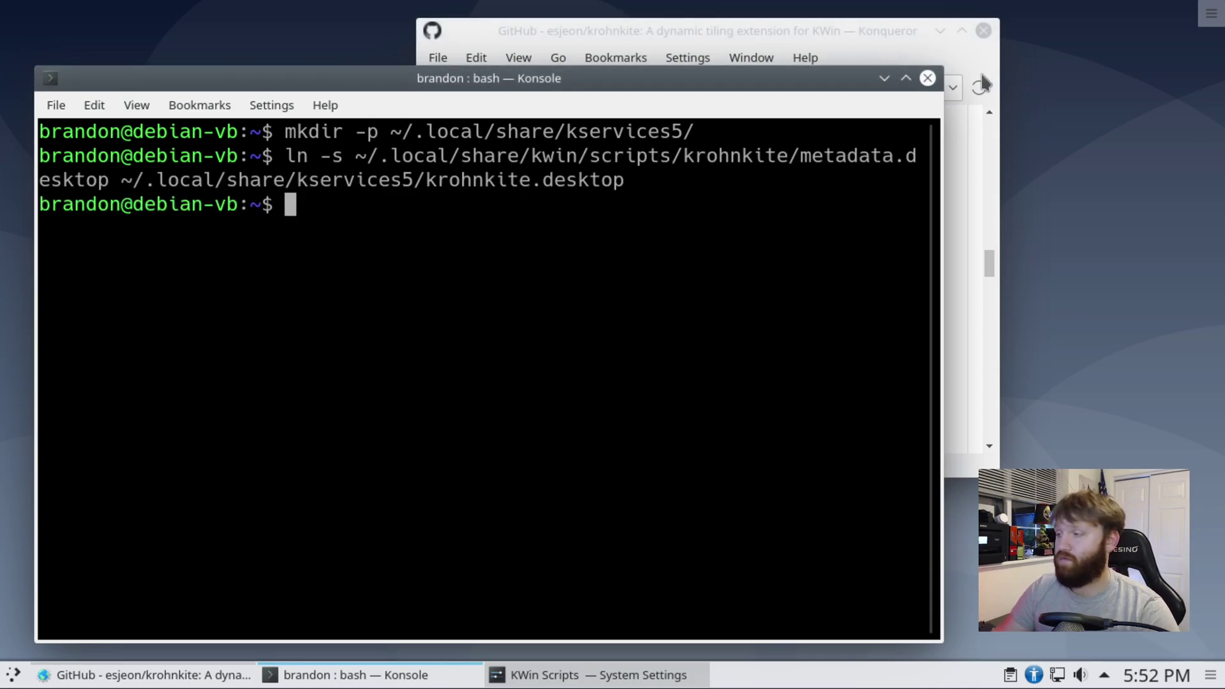
Close Konqueror and System Settings, then relaunch System Settings via a 'sys' launcher search
{"action": "left_click", "coordinate": [983, 31]}
{"action": "left_click", "coordinate": [153, 674]}
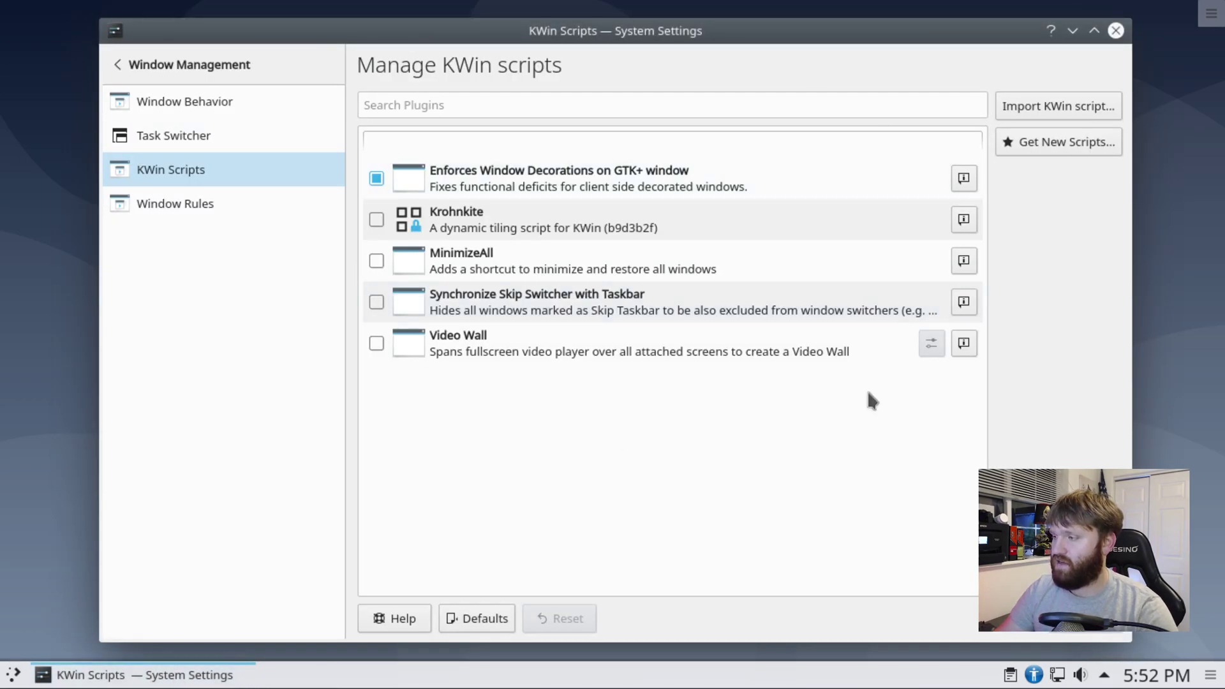
{"action": "left_click", "coordinate": [1116, 30]}
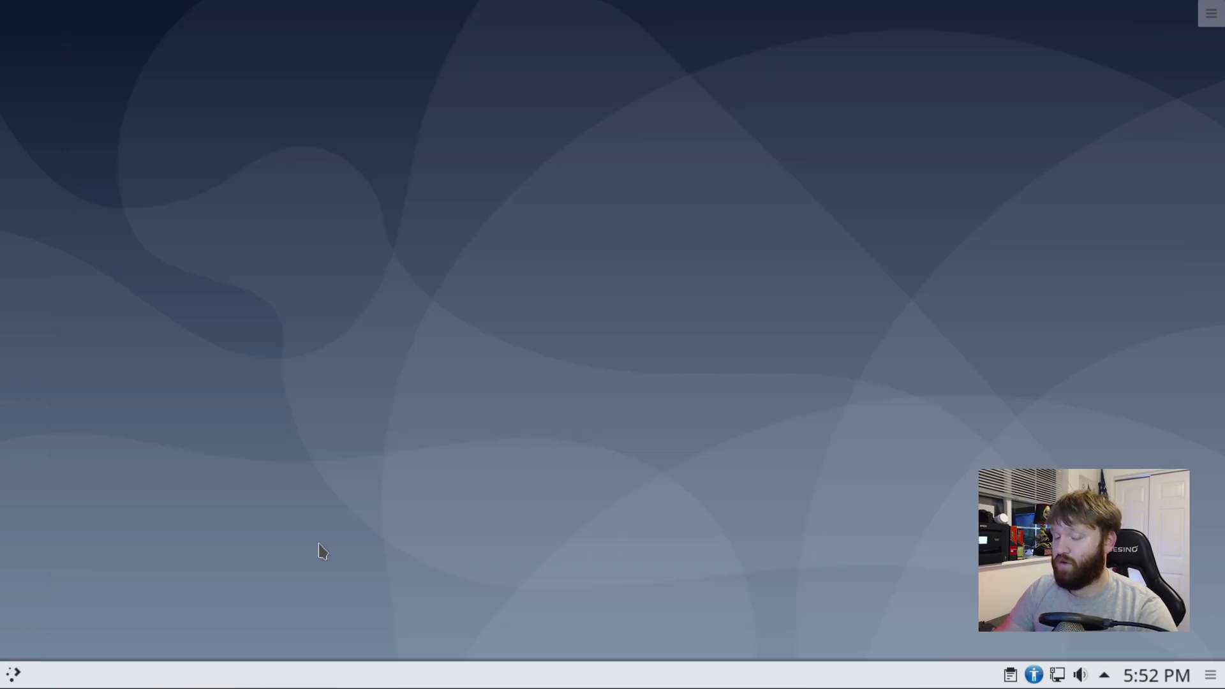
{"action": "left_click", "coordinate": [14, 674]}
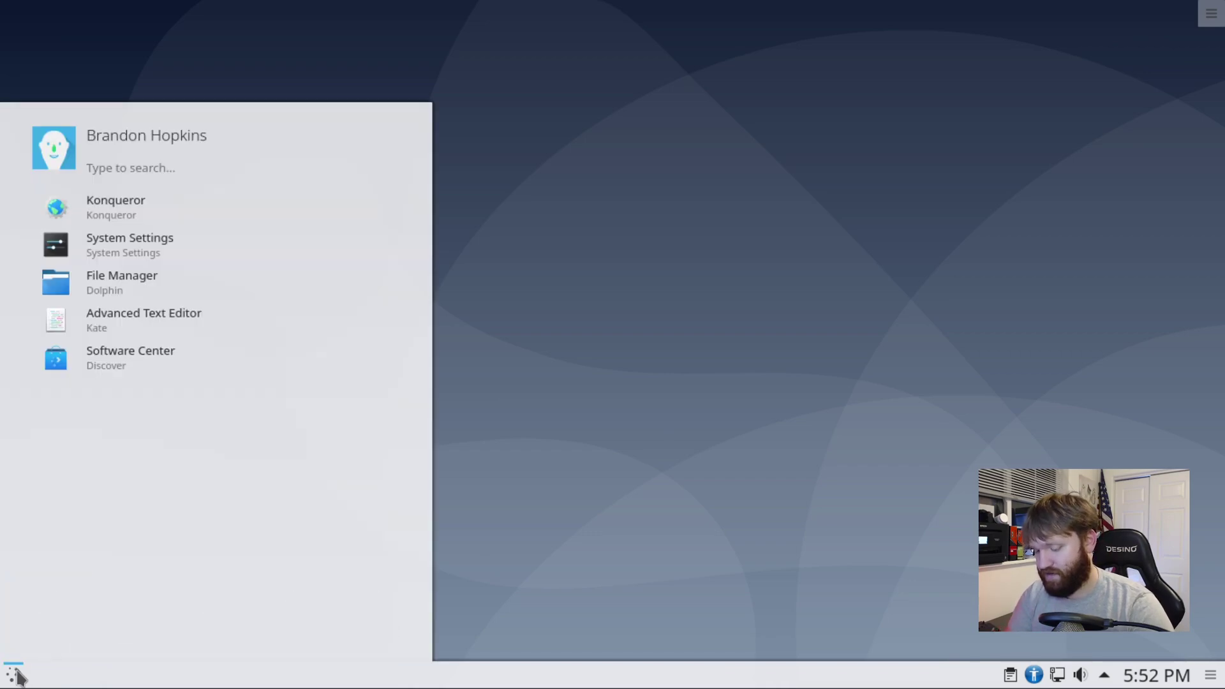
{"action": "type", "text": "sys"}
{"action": "key", "text": "Return"}
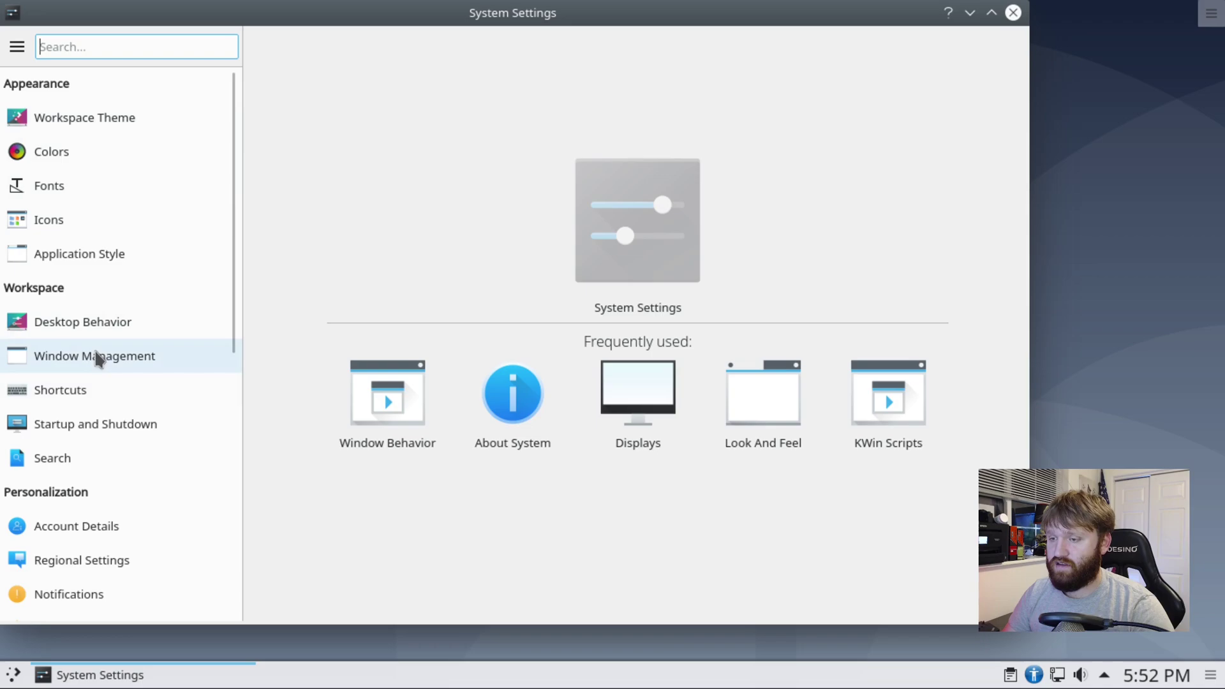
Go to Window Management > KWin Scripts and tick Krohnkite
{"action": "left_click", "coordinate": [99, 359]}
{"action": "left_click", "coordinate": [107, 165]}
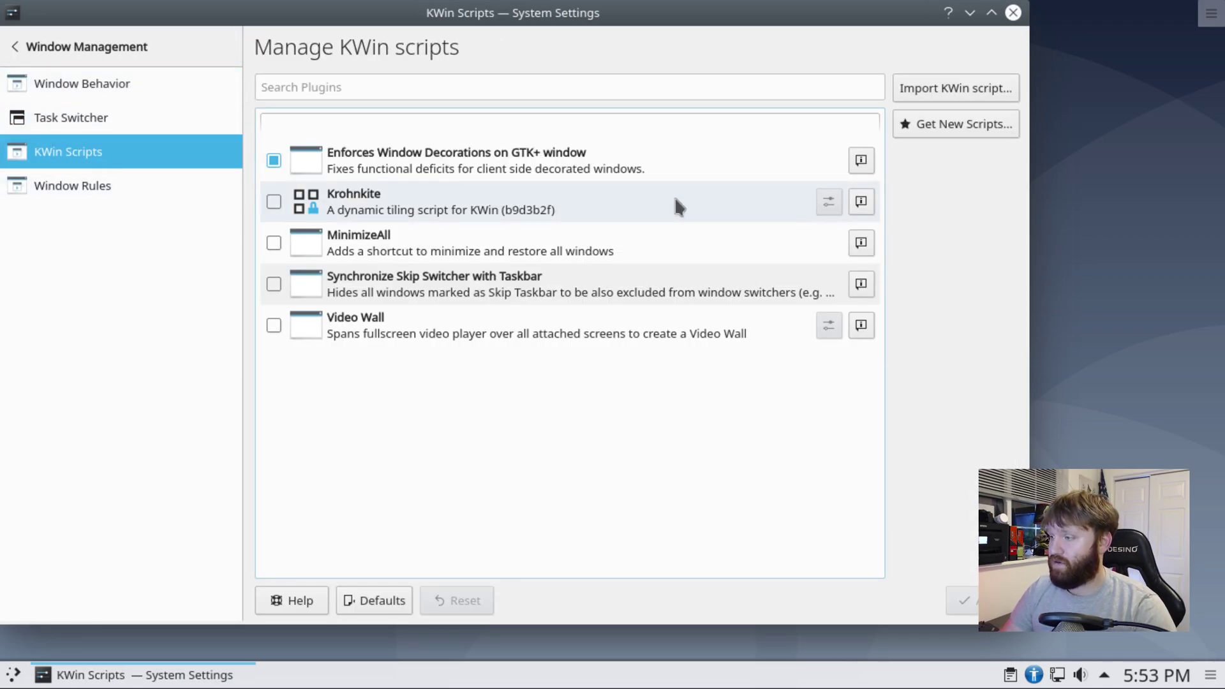
{"action": "left_click", "coordinate": [829, 201]}
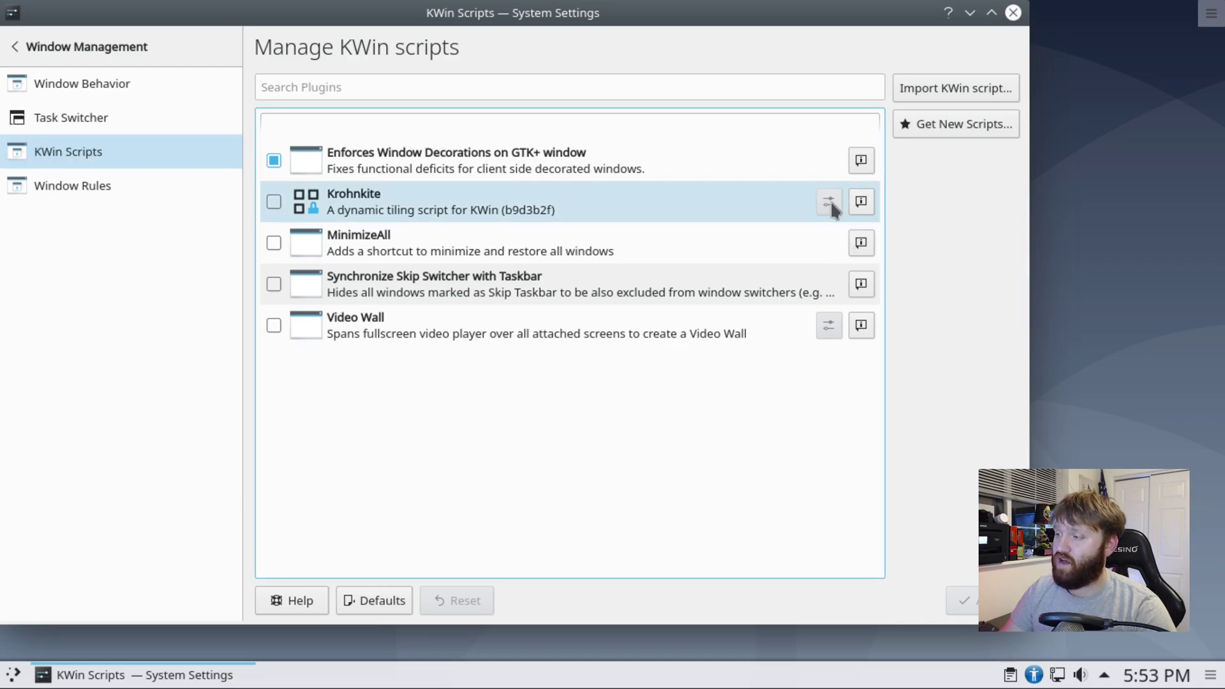
{"action": "left_click", "coordinate": [273, 202]}
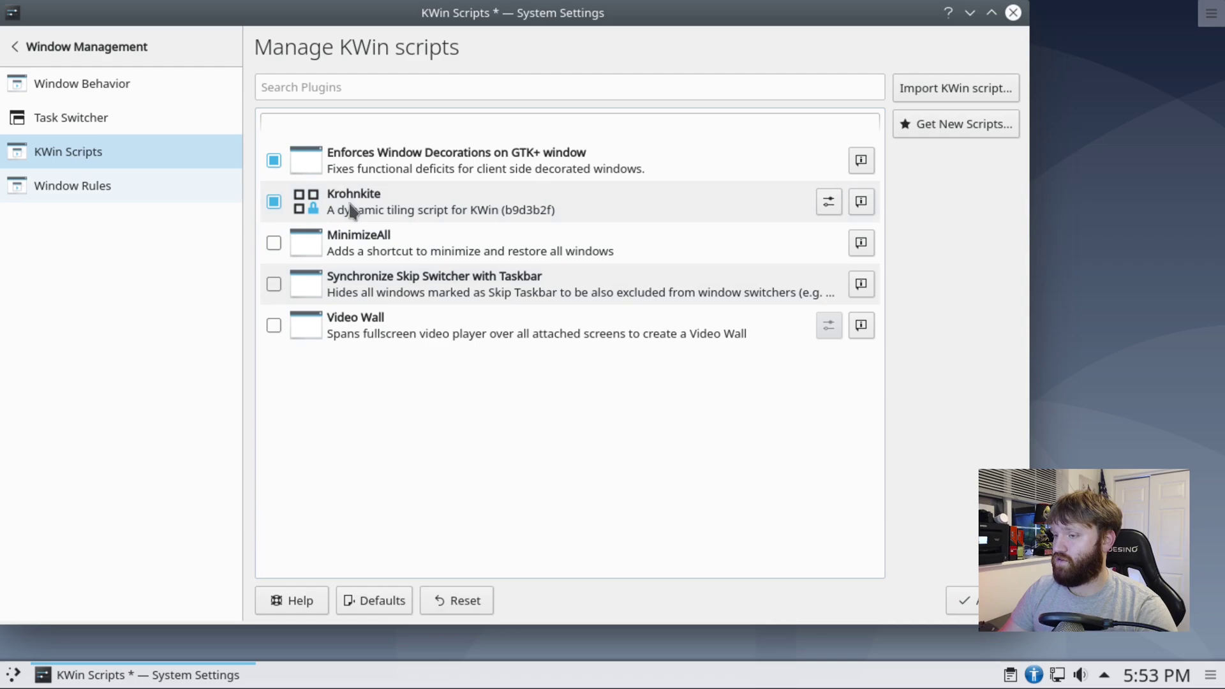
In Krohnkite's configuration, untick Monocle and Three Column layouts, then view the Geometry settings
{"action": "left_click", "coordinate": [830, 203]}
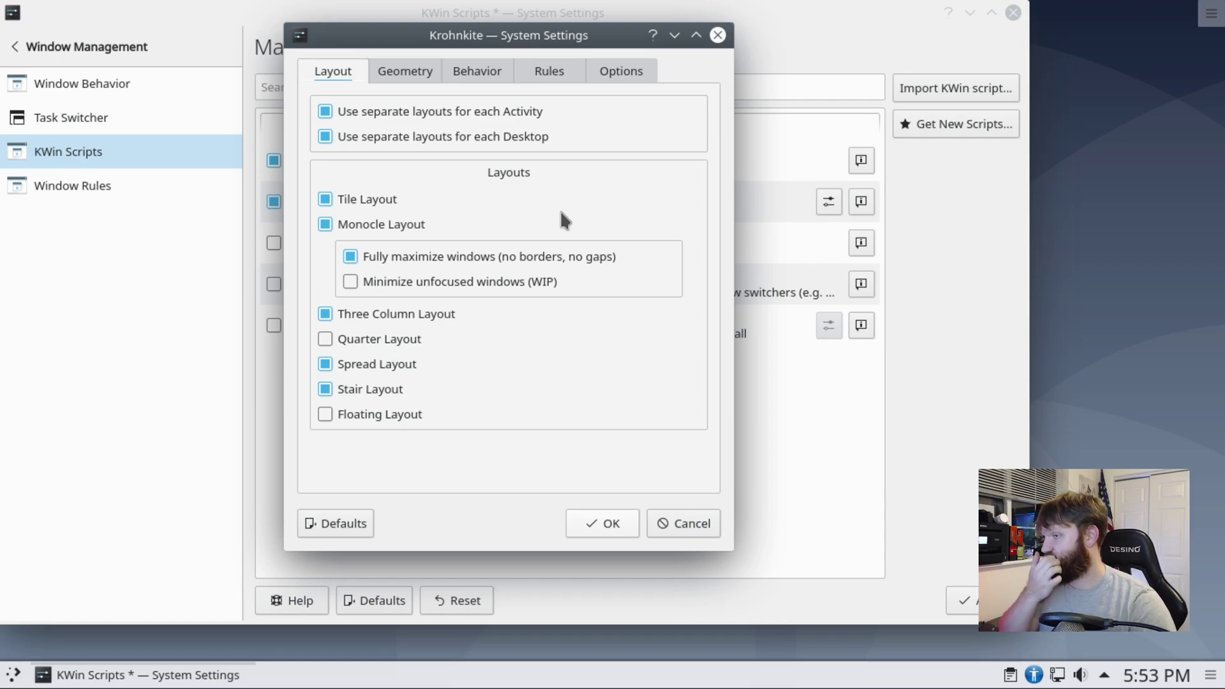
{"action": "left_click", "coordinate": [370, 227]}
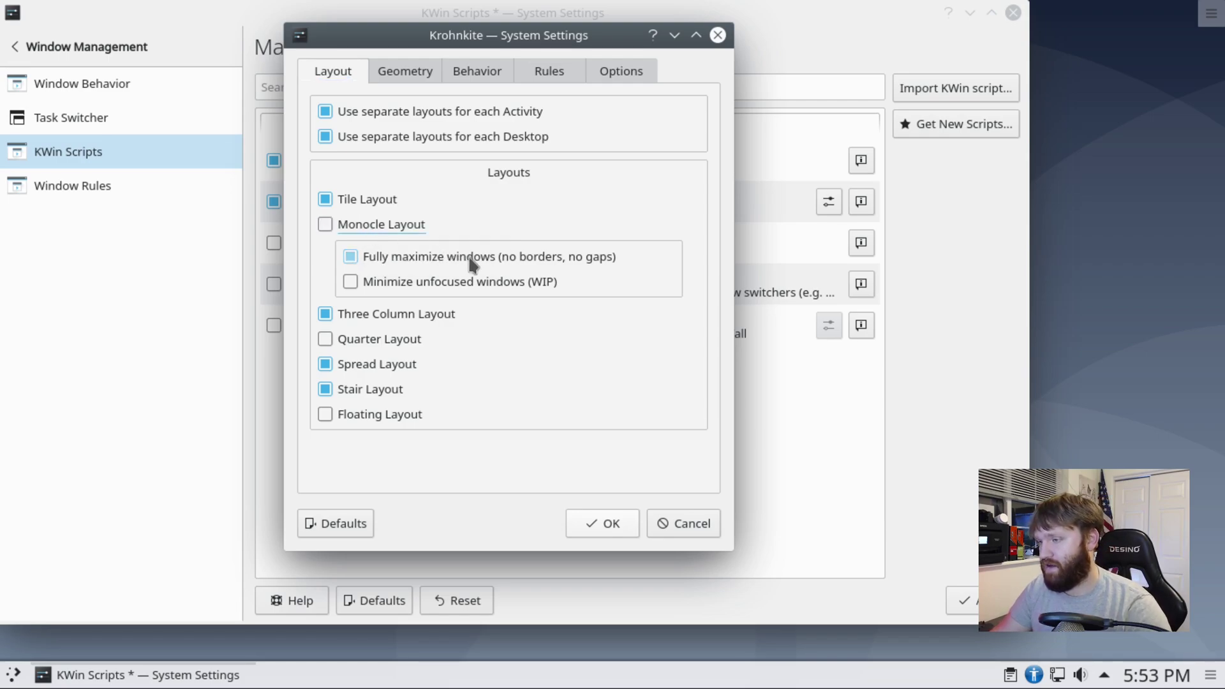
{"action": "left_click", "coordinate": [412, 316]}
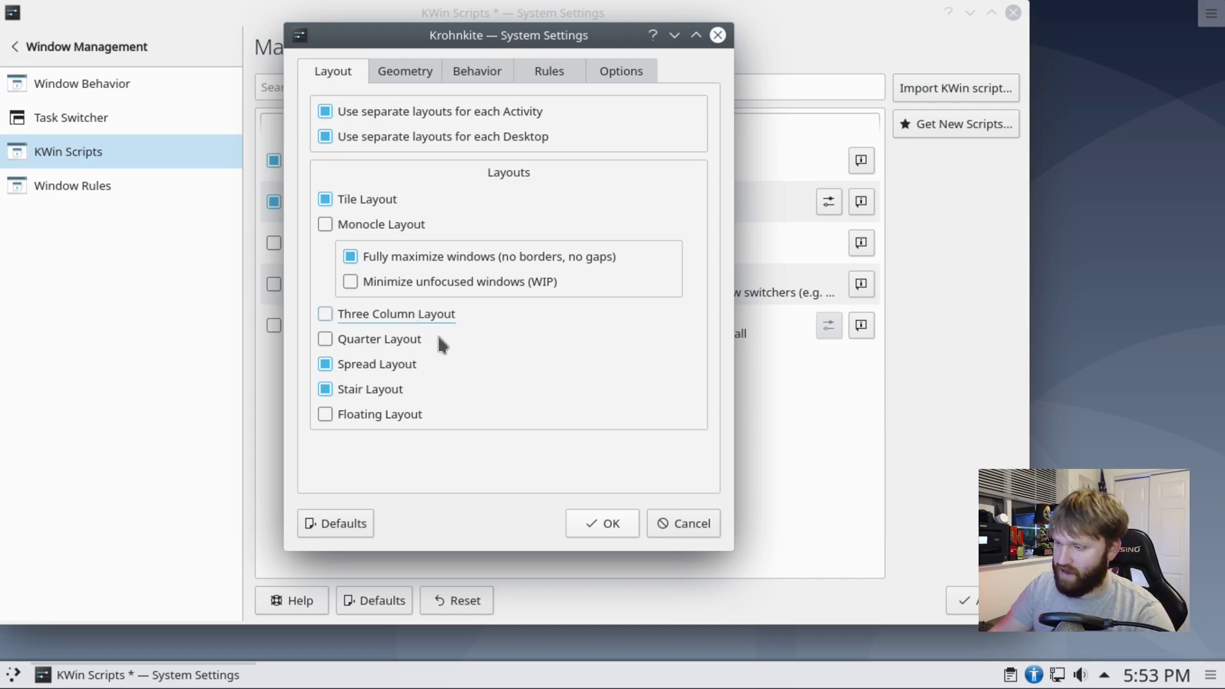
{"action": "left_click", "coordinate": [389, 366]}
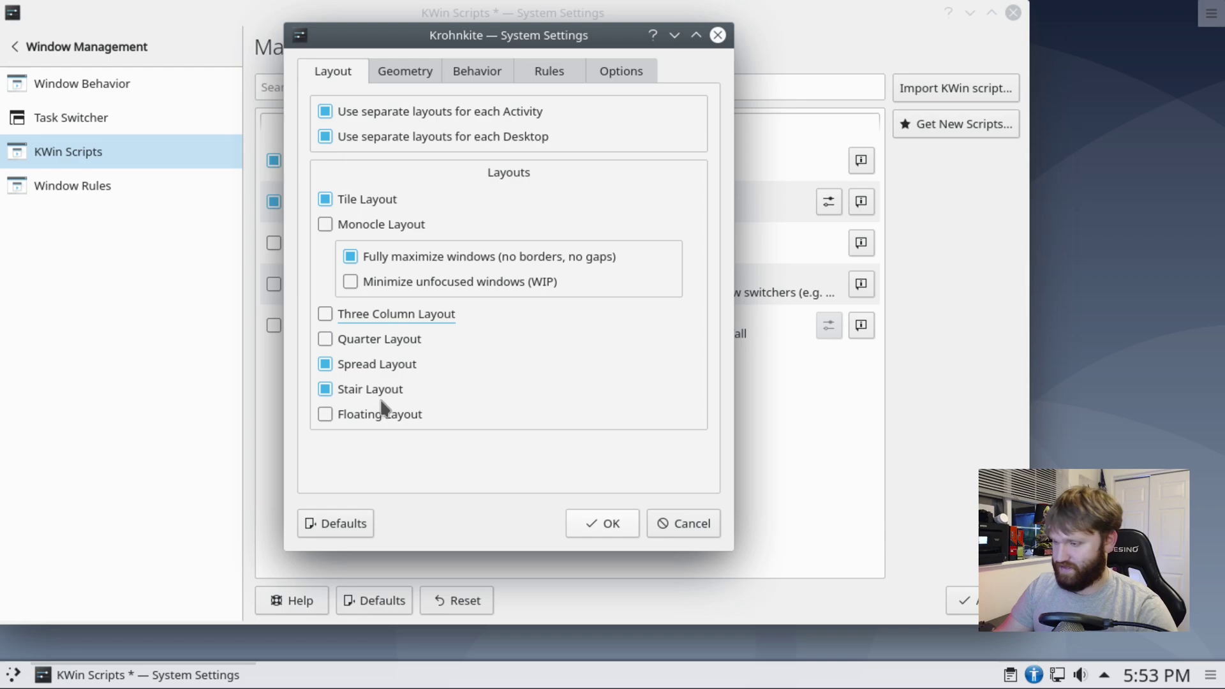
{"action": "left_click", "coordinate": [412, 75]}
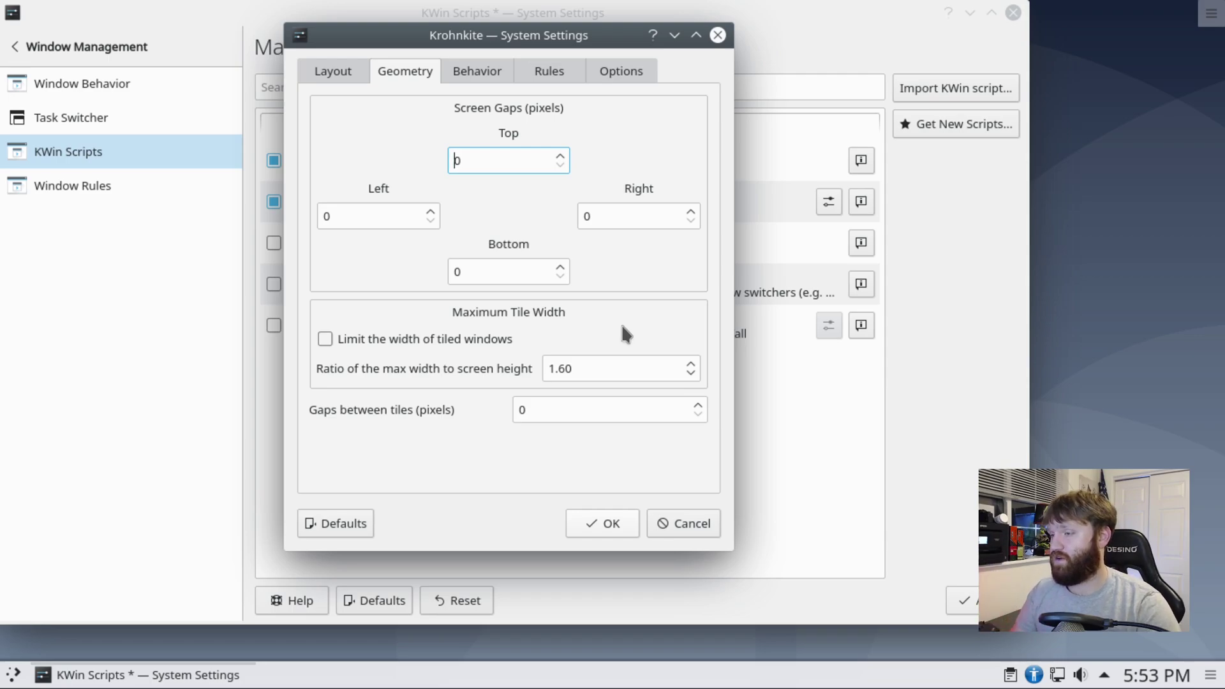
Set Krohnkite's top, right, bottom, left and between-tile gaps all to 10 and confirm
{"action": "double_click", "coordinate": [491, 165]}
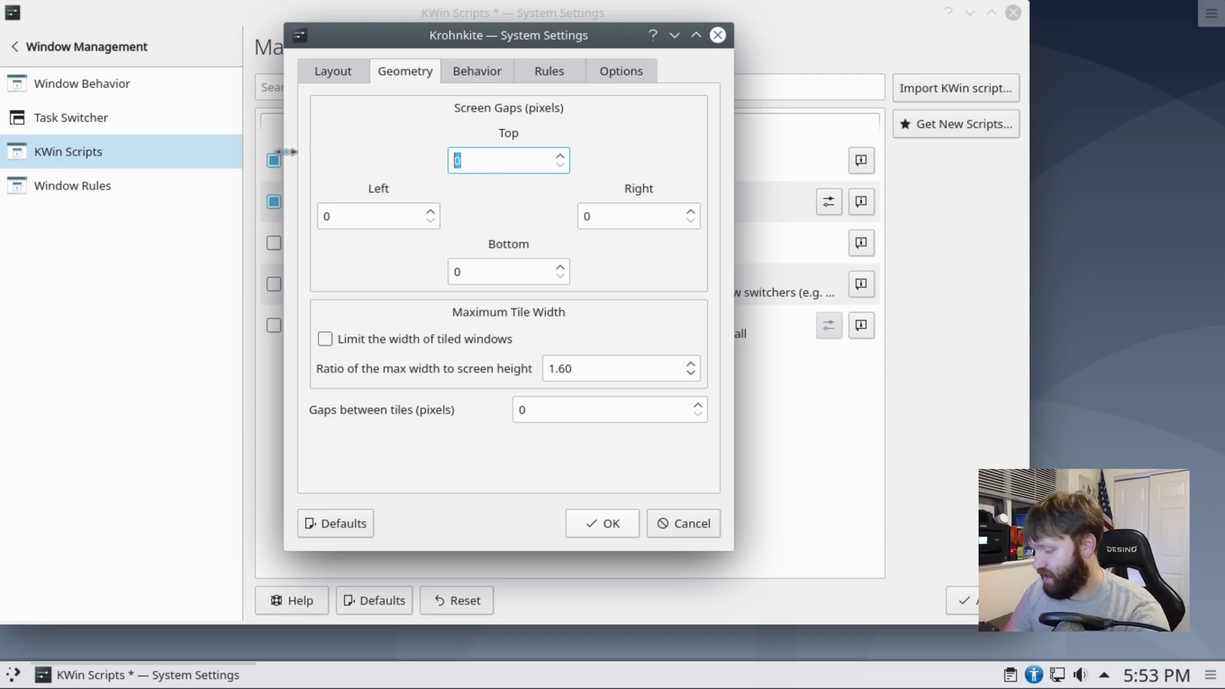
{"action": "double_click", "coordinate": [483, 167]}
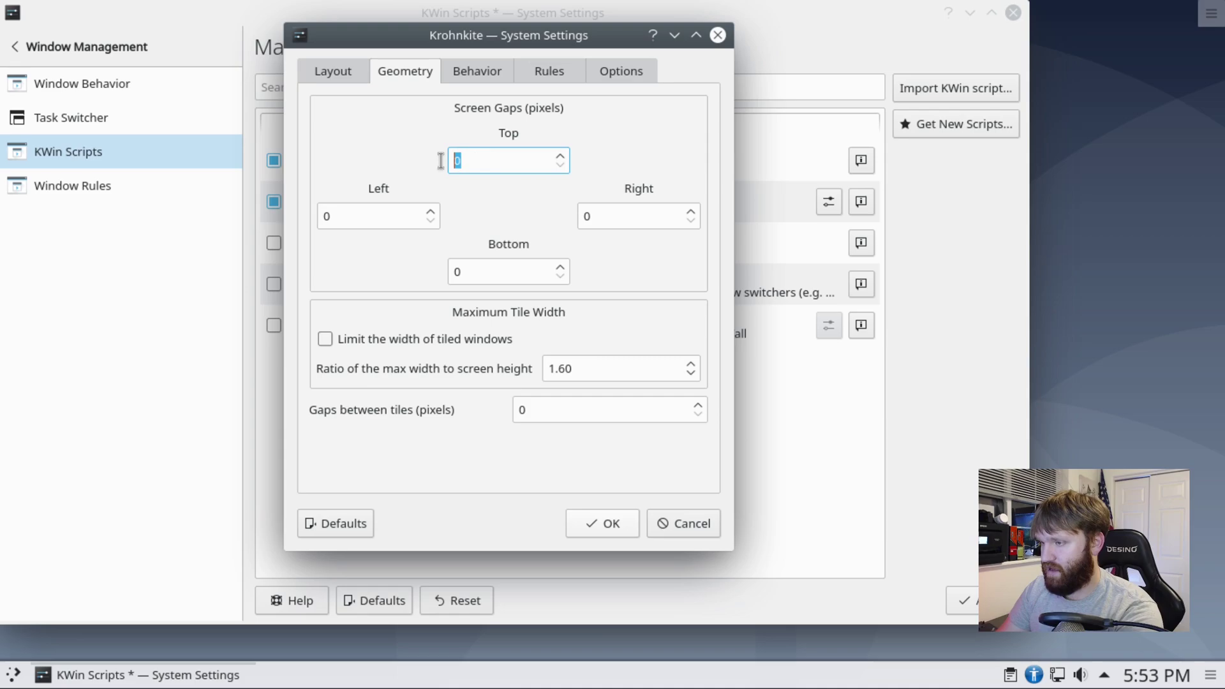
{"action": "type", "text": "10"}
{"action": "double_click", "coordinate": [483, 161]}
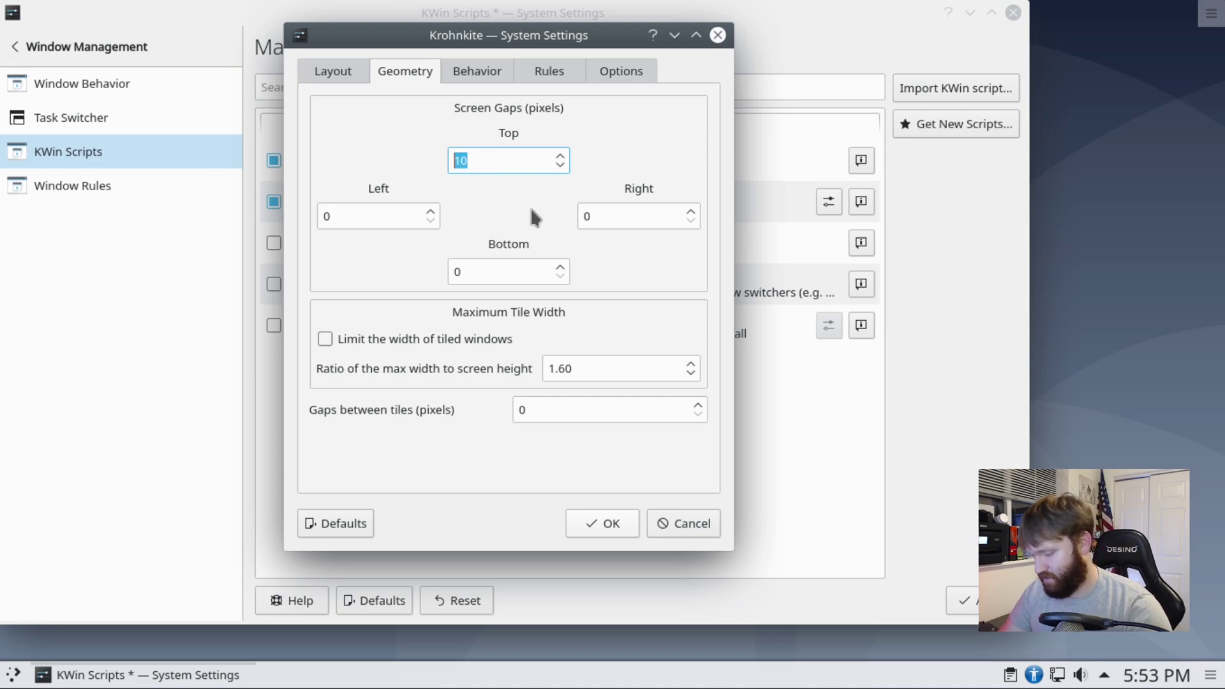
{"action": "double_click", "coordinate": [620, 216]}
{"action": "type", "text": "10"}
{"action": "double_click", "coordinate": [495, 268]}
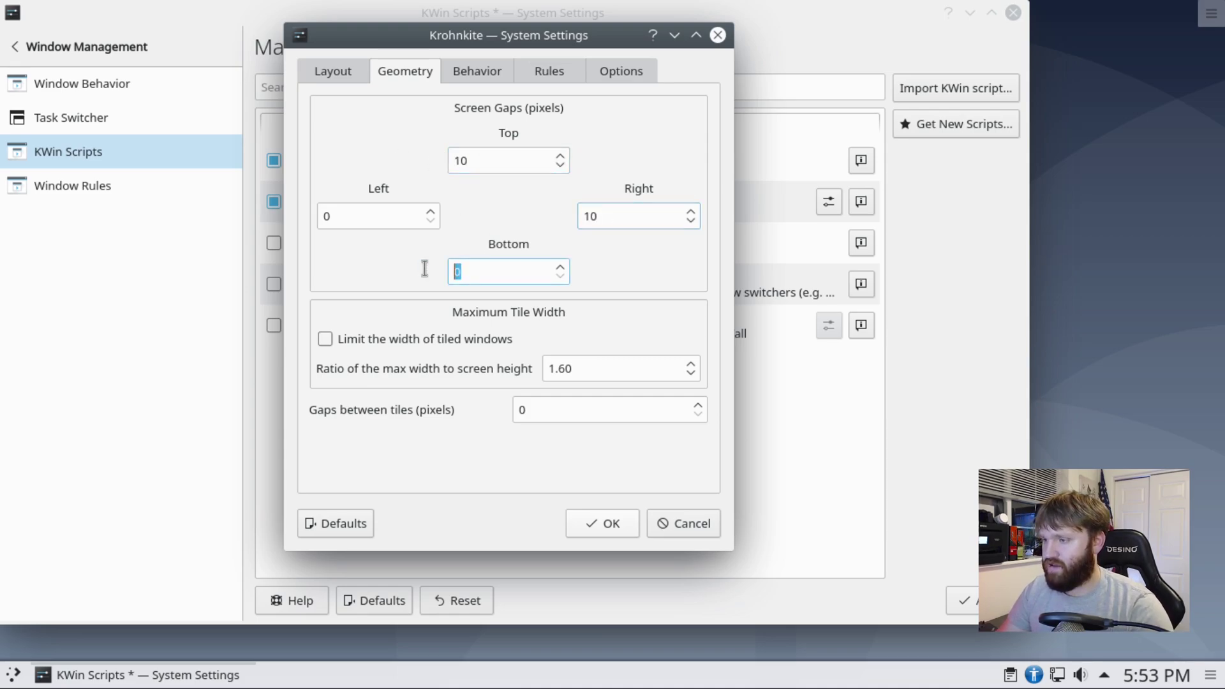
{"action": "type", "text": "10"}
{"action": "double_click", "coordinate": [347, 216]}
{"action": "type", "text": "10"}
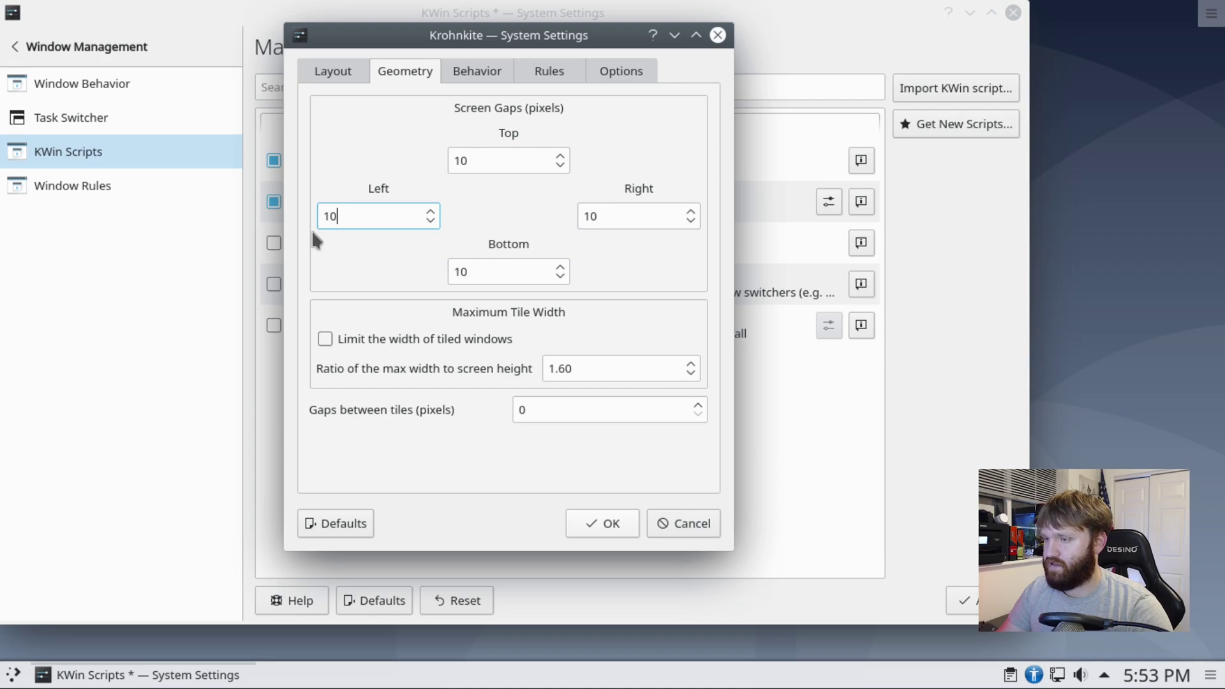
{"action": "double_click", "coordinate": [553, 410]}
{"action": "type", "text": "10"}
{"action": "left_click", "coordinate": [606, 523]}
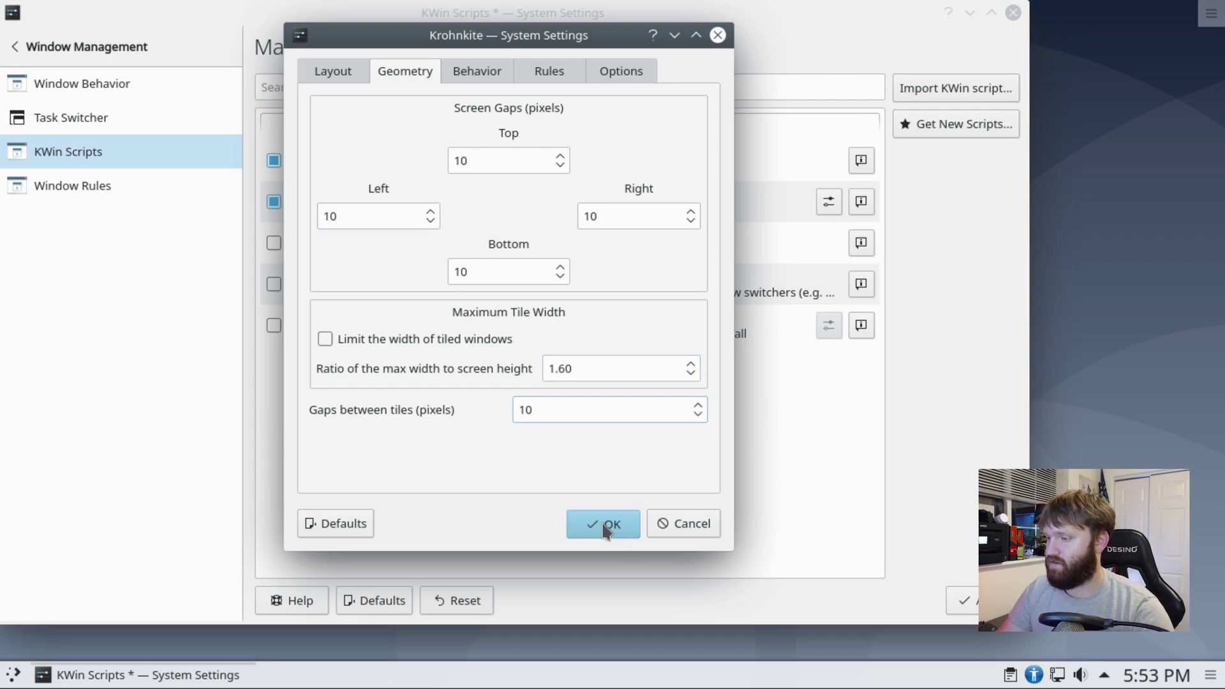
Reopen Krohnkite's configuration to review its general options
{"action": "left_click", "coordinate": [830, 203]}
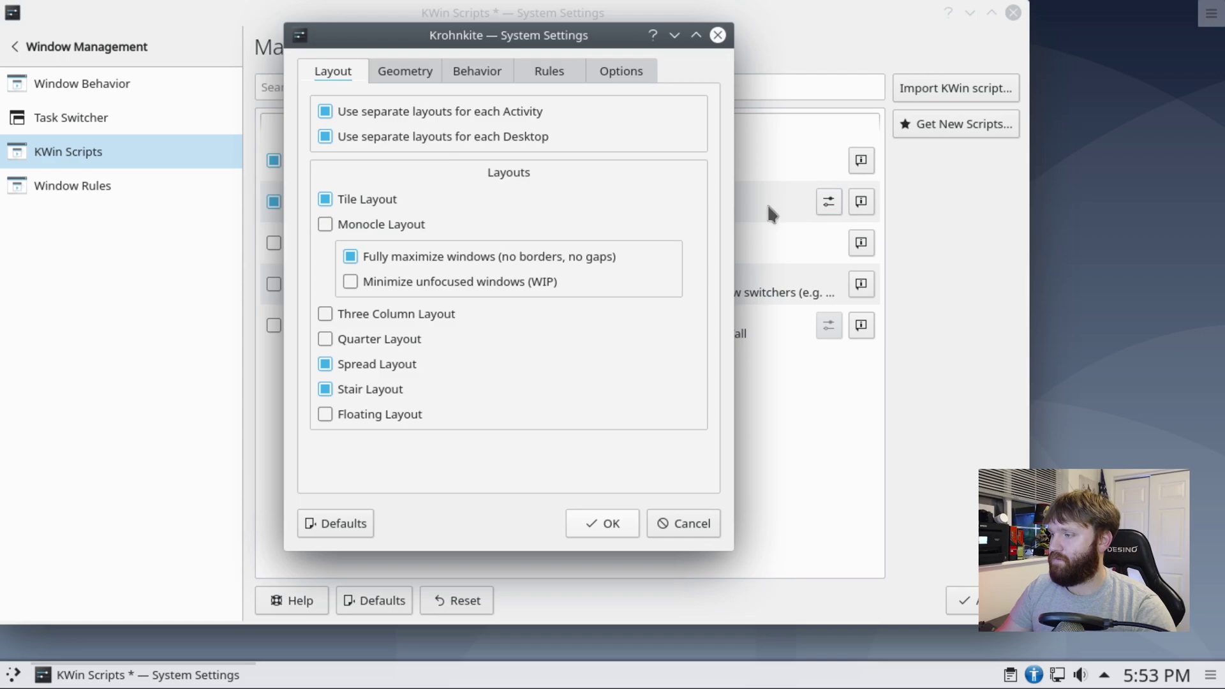
{"action": "left_click", "coordinate": [600, 71]}
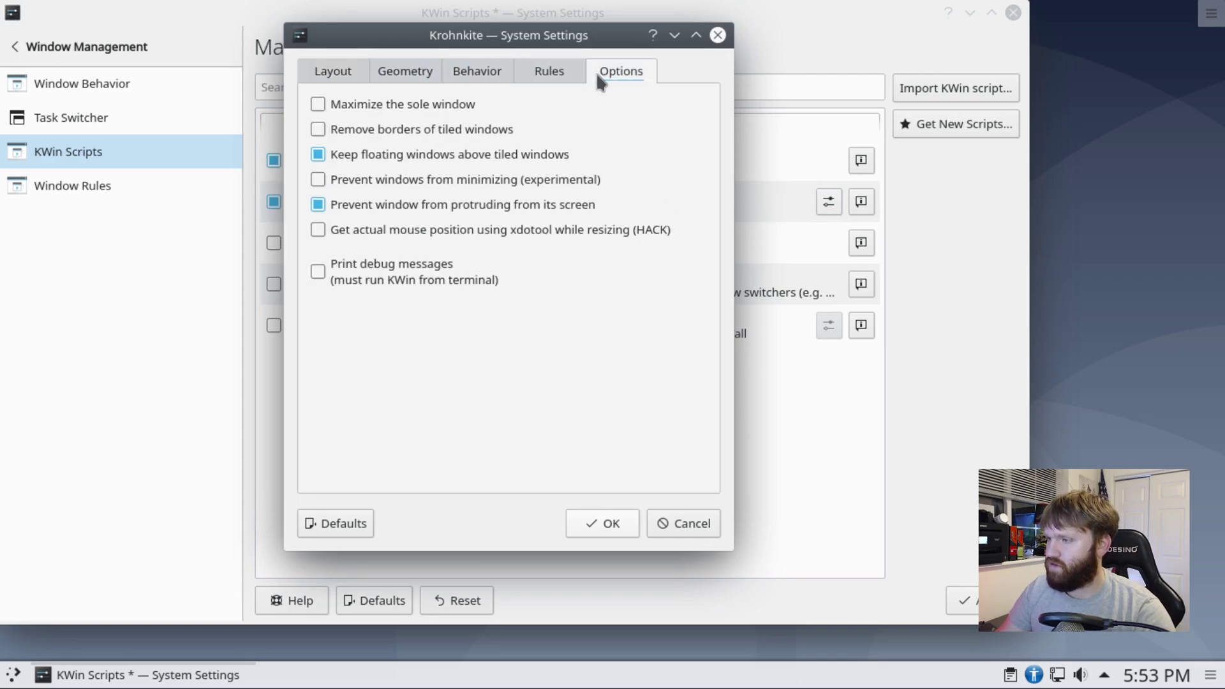
{"action": "scroll", "coordinate": [596, 72], "scroll_direction": "up", "scroll_amount": 1}
Close Krohnkite's configuration unchanged and scroll the README toward the Default Key Bindings table
{"action": "left_click", "coordinate": [718, 36]}
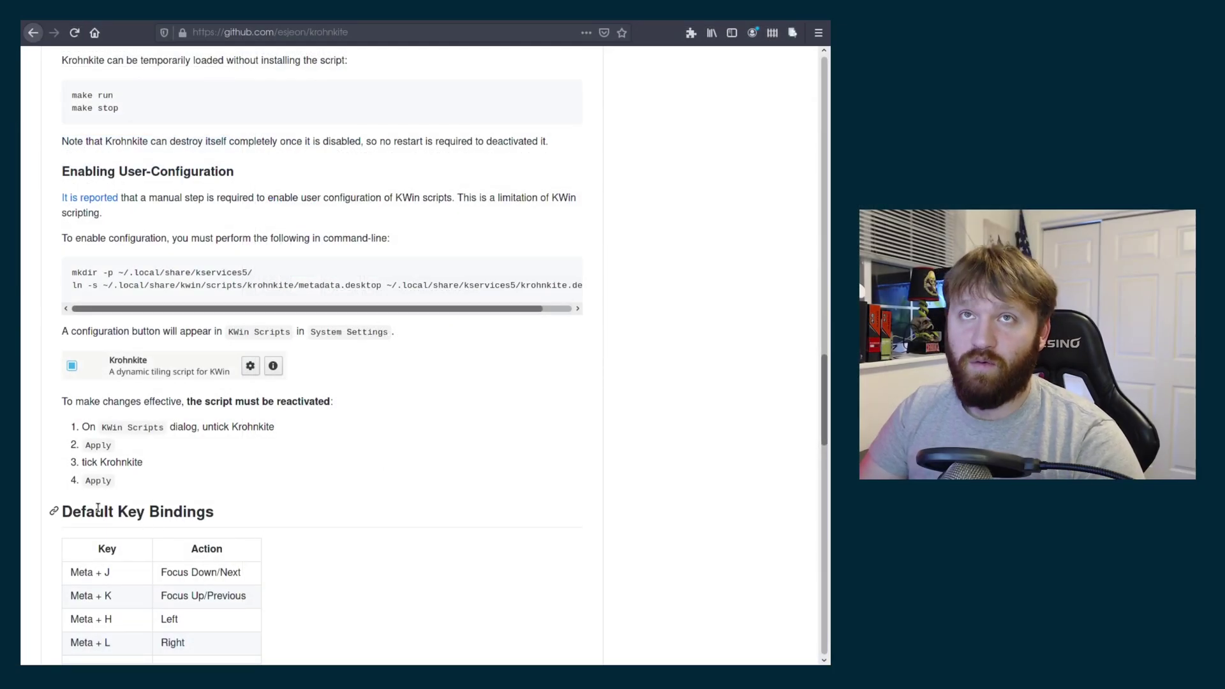
{"action": "scroll", "coordinate": [234, 530], "scroll_direction": "down", "scroll_amount": 6}
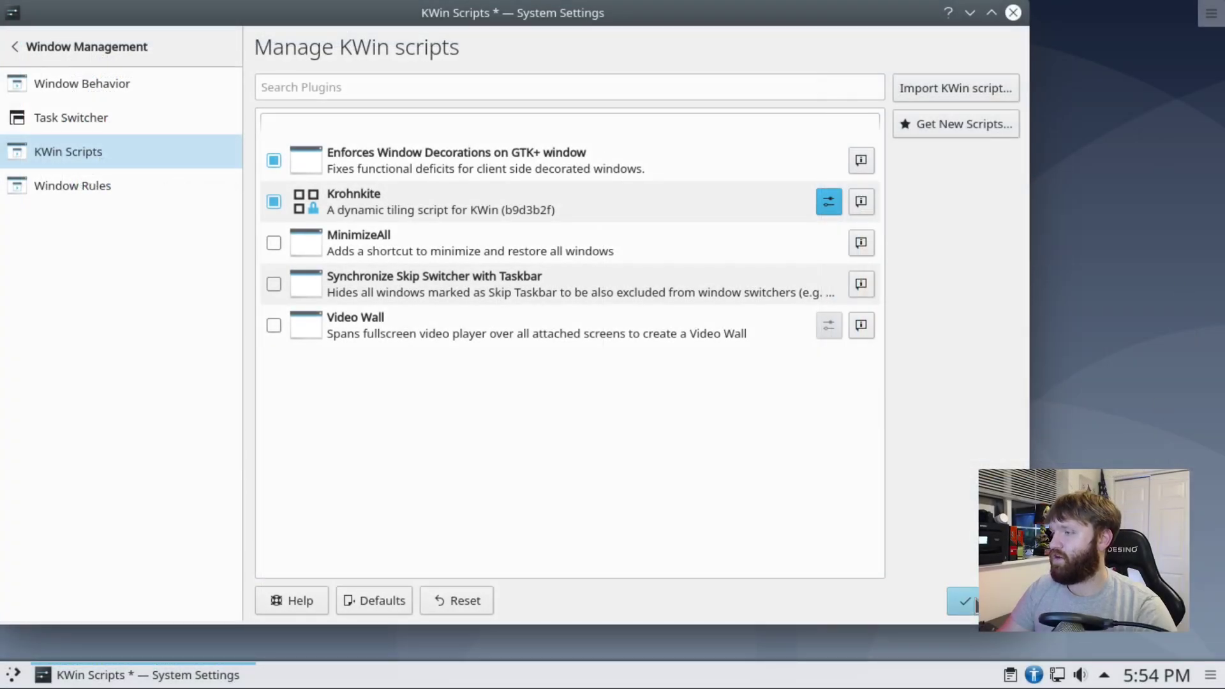
Apply the KWin script changes, launch Konsole via a 'term' search, and close System Settings
{"action": "left_click", "coordinate": [962, 601]}
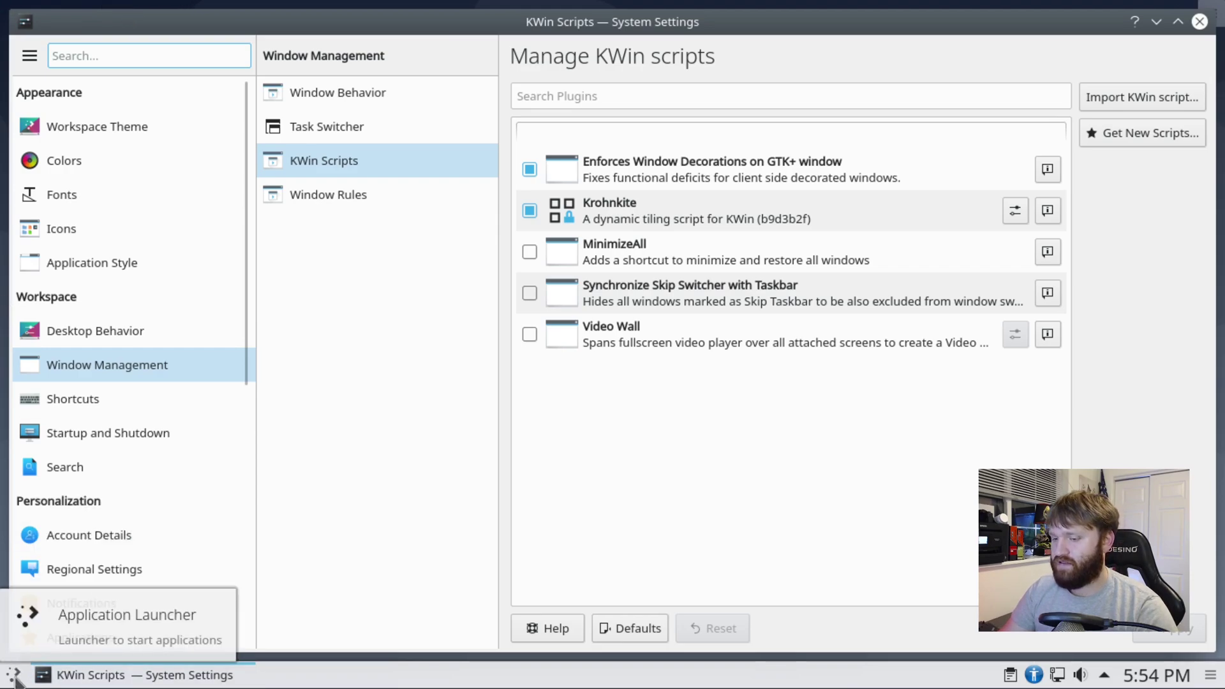
{"action": "left_click", "coordinate": [12, 674]}
{"action": "type", "text": "term"}
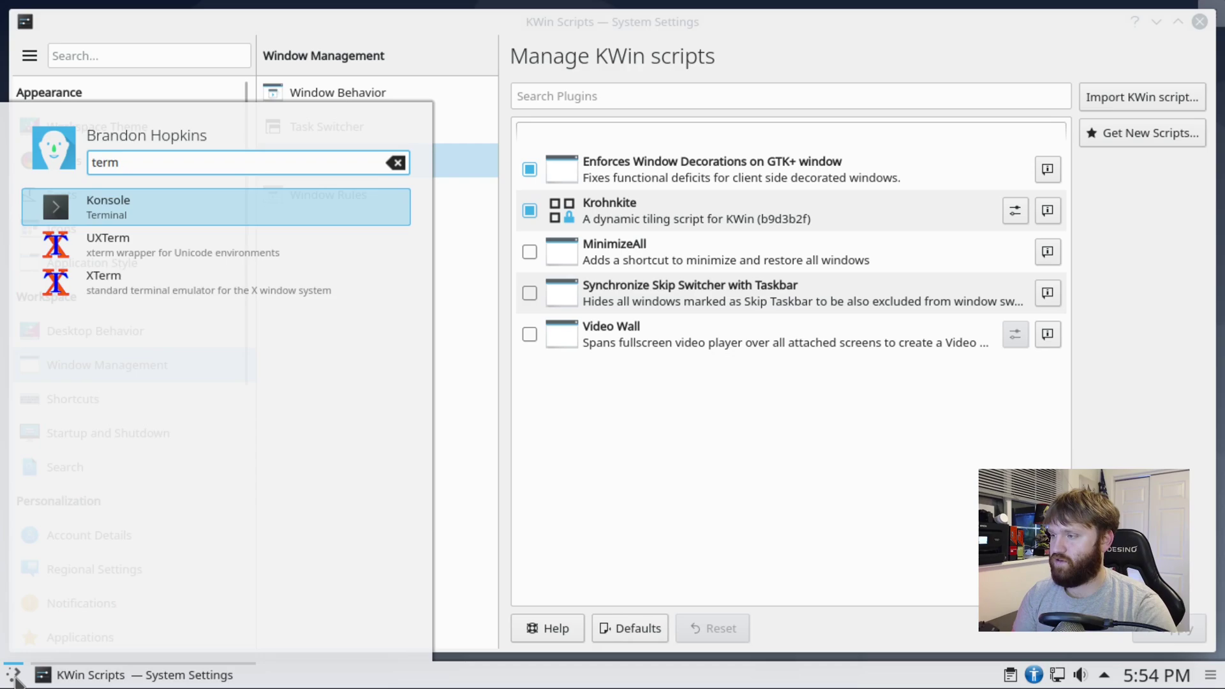
{"action": "key", "text": "Return"}
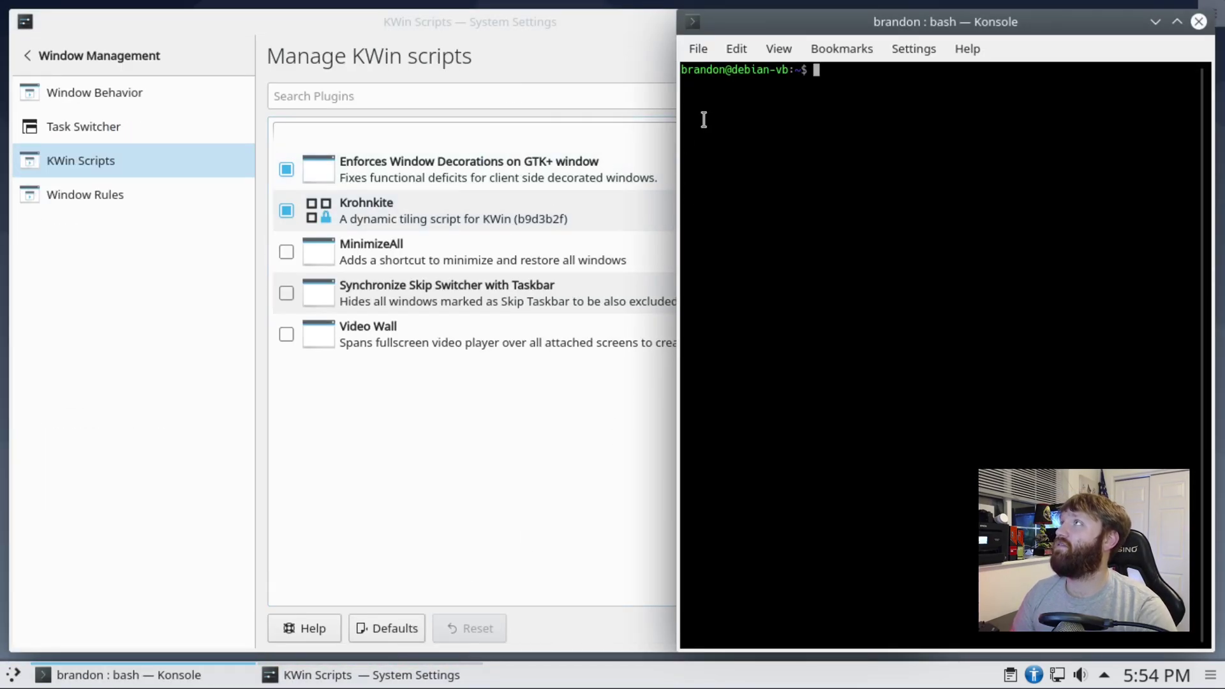
{"action": "left_click_drag", "start_coordinate": [454, 56], "coordinate": [408, 89]}
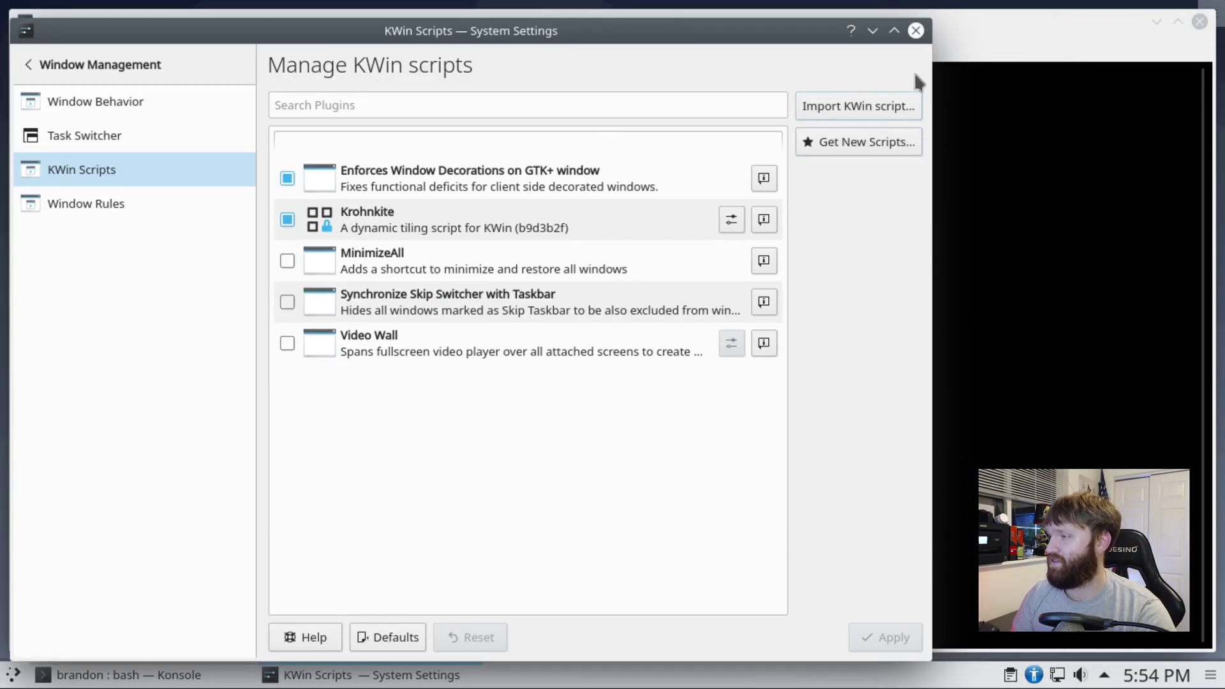
{"action": "left_click", "coordinate": [921, 31]}
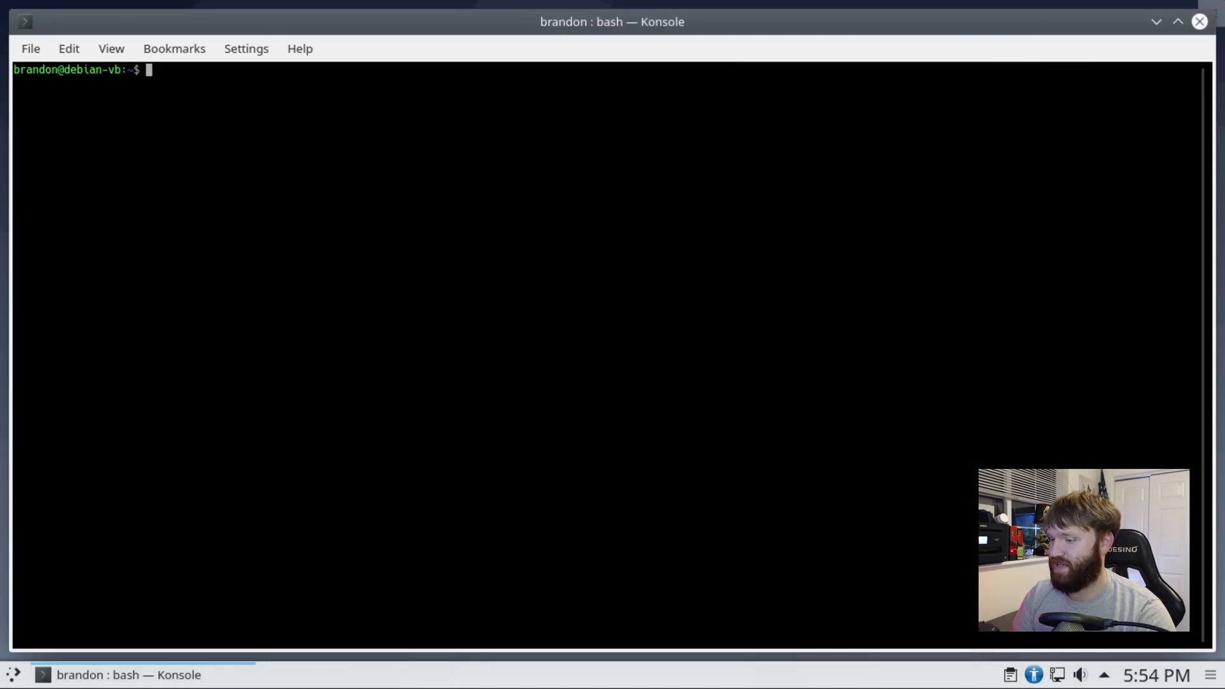
Close Konsole, open the Dolphin file manager, then launch a new Konsole via 'term'
{"action": "left_click", "coordinate": [1199, 21]}
{"action": "left_click", "coordinate": [14, 675]}
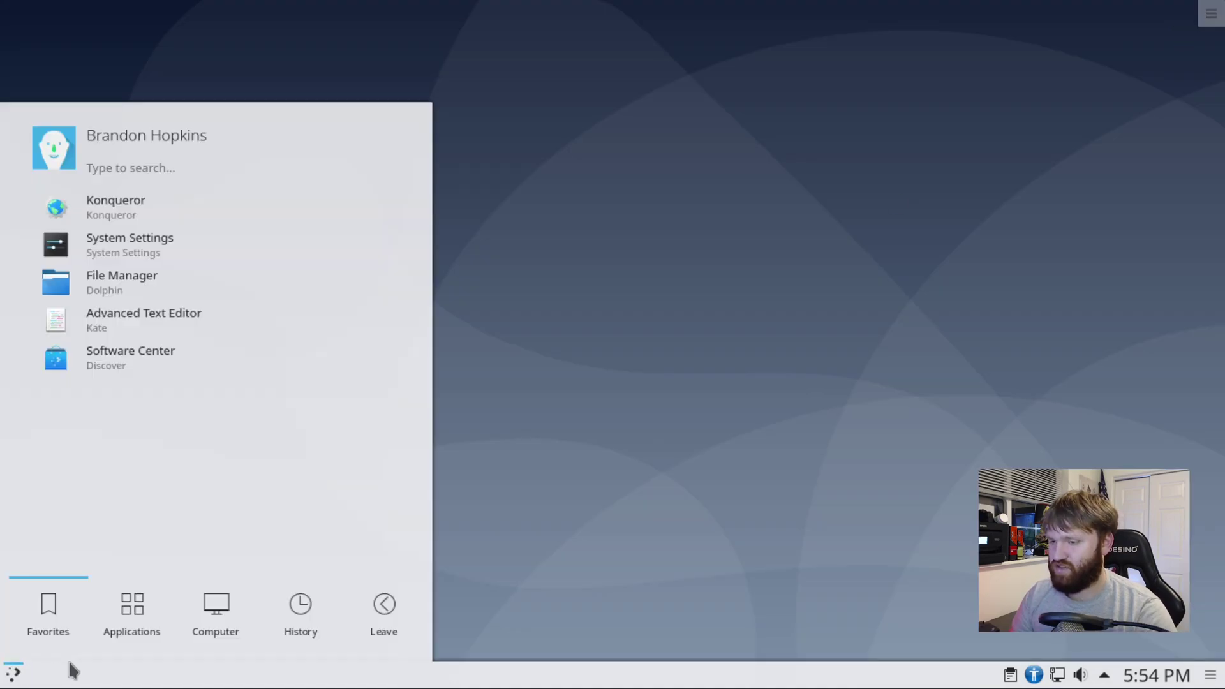
{"action": "left_click", "coordinate": [141, 291]}
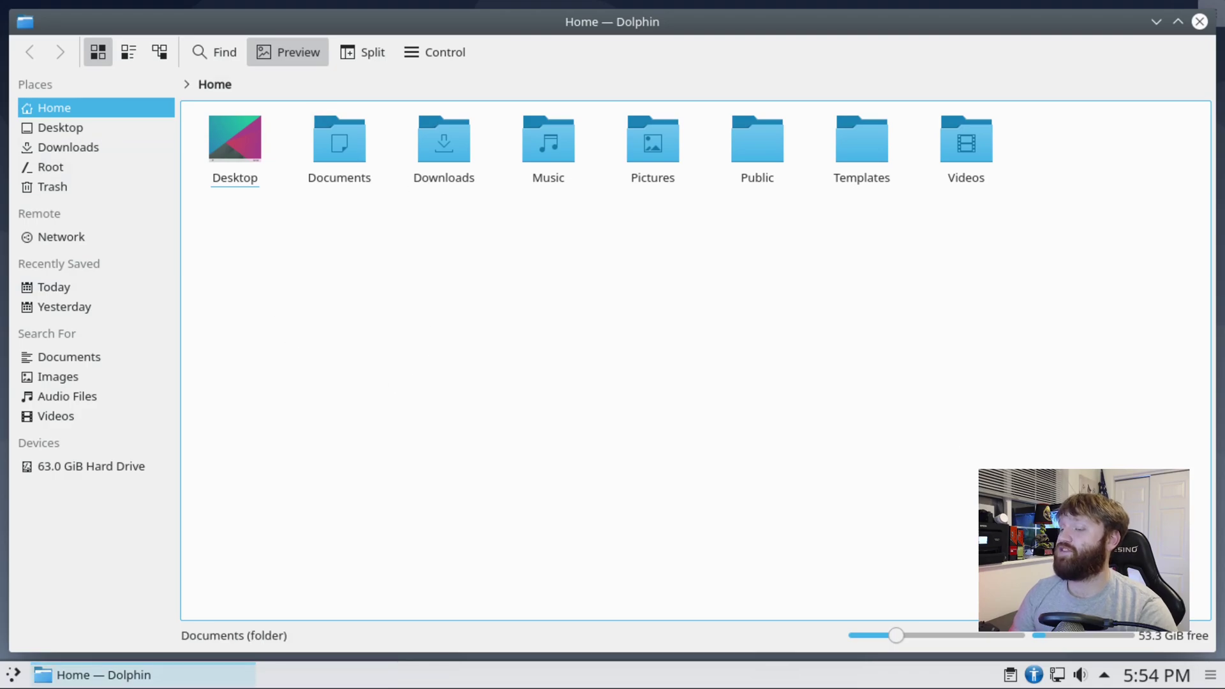
{"action": "left_click", "coordinate": [13, 677]}
{"action": "type", "text": "term"}
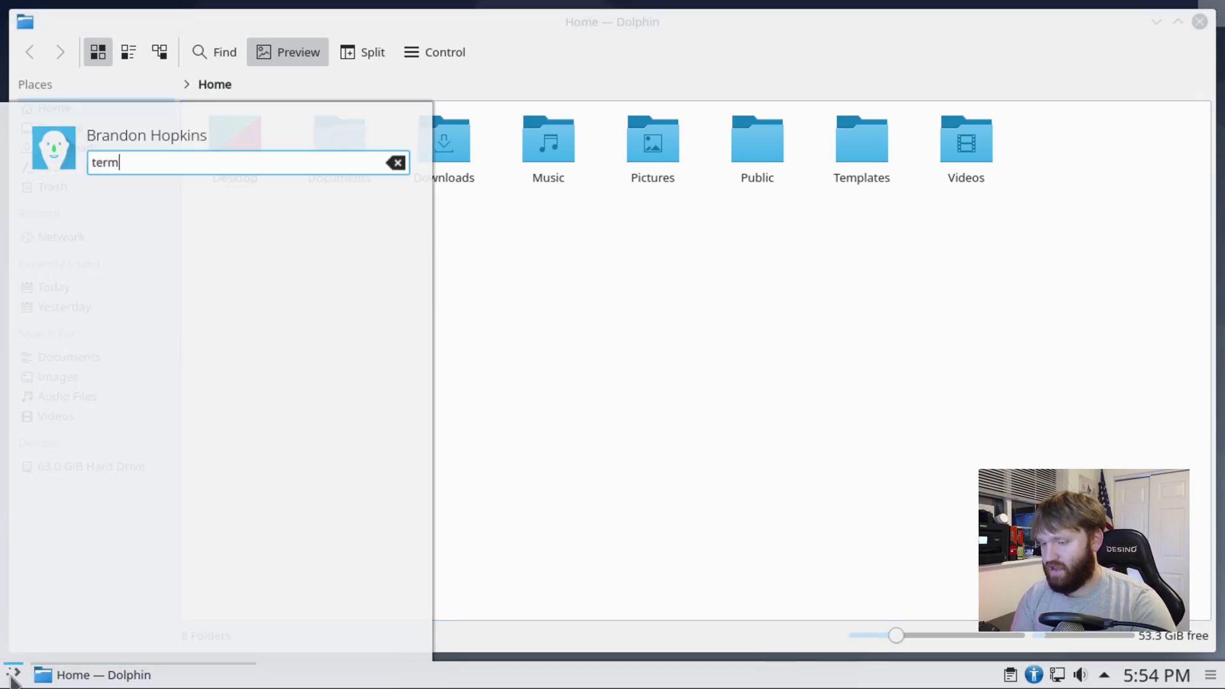
{"action": "key", "text": "Return"}
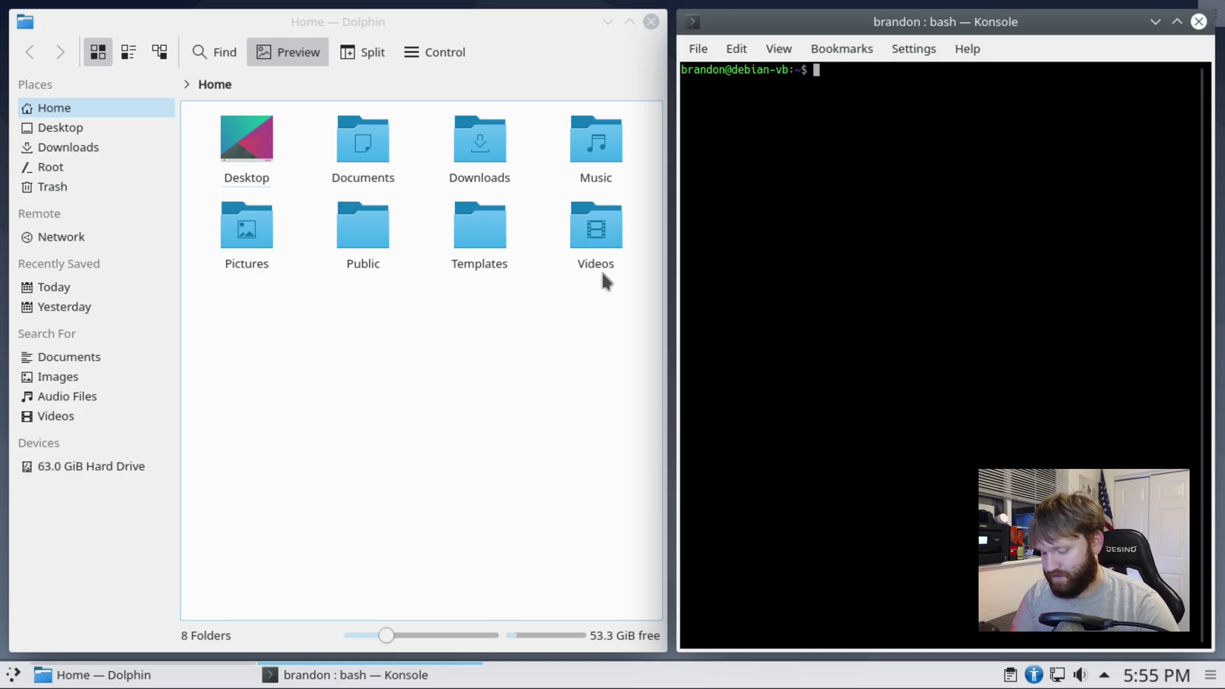
Switch focus between Dolphin and Konsole, then adjust their split with Meta+Ctrl+H/L
{"action": "key", "text": "alt+Tab"}
{"action": "key", "text": "alt+Tab"}
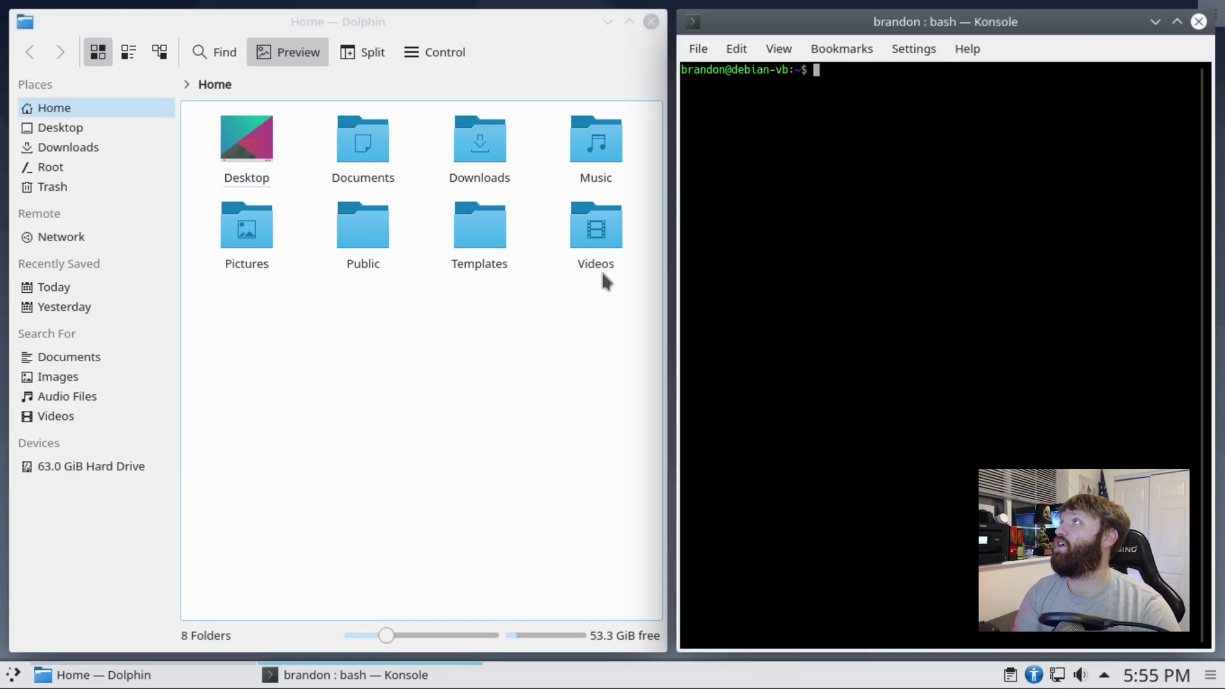
{"action": "key", "text": "alt+Tab"}
{"action": "key", "text": "alt+Tab"}
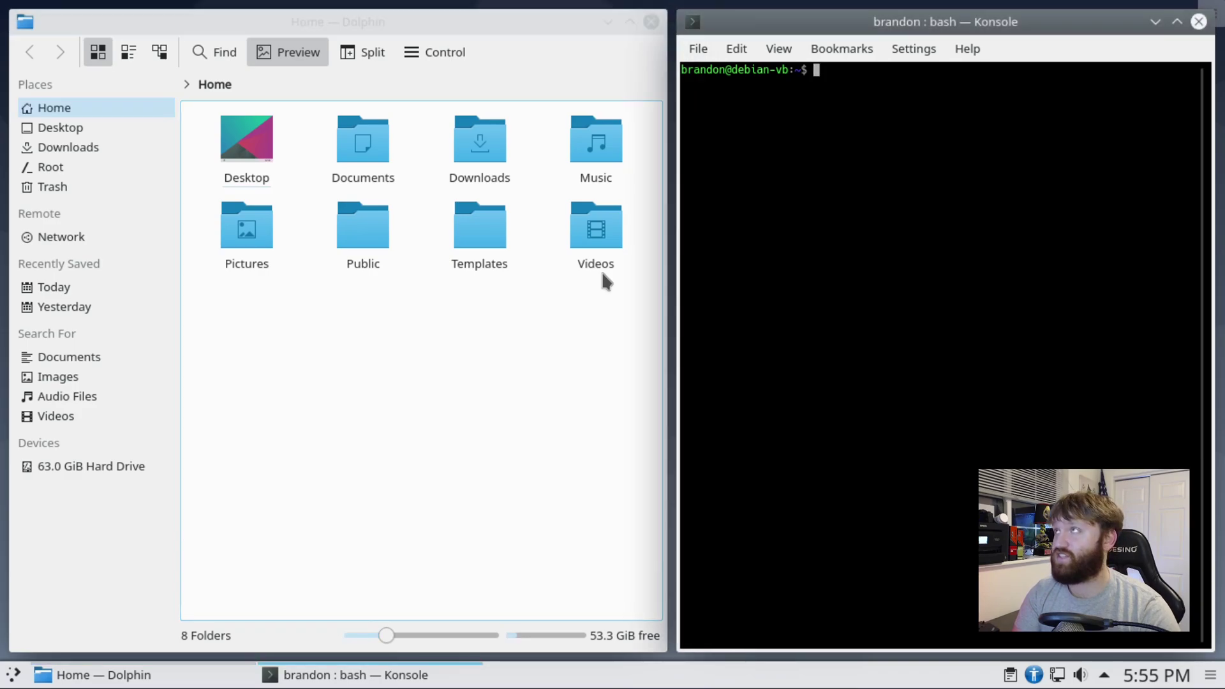
{"action": "key", "text": "alt+Tab"}
{"action": "key", "text": "alt+Tab"}
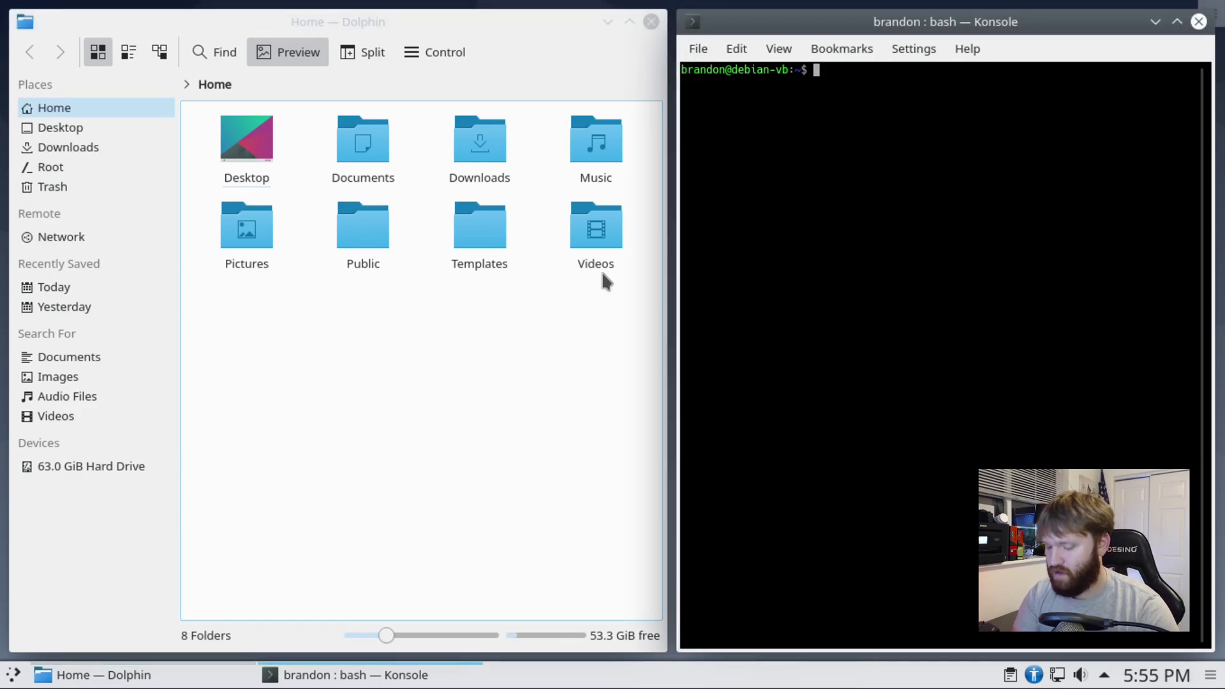
{"action": "key", "text": "alt+Tab"}
{"action": "key", "text": "super+ctrl+h"}
{"action": "key", "text": "super+ctrl+h"}
{"action": "key", "text": "super+ctrl+h"}
{"action": "key", "text": "super+ctrl+h"}
{"action": "key", "text": "super+ctrl+h"}
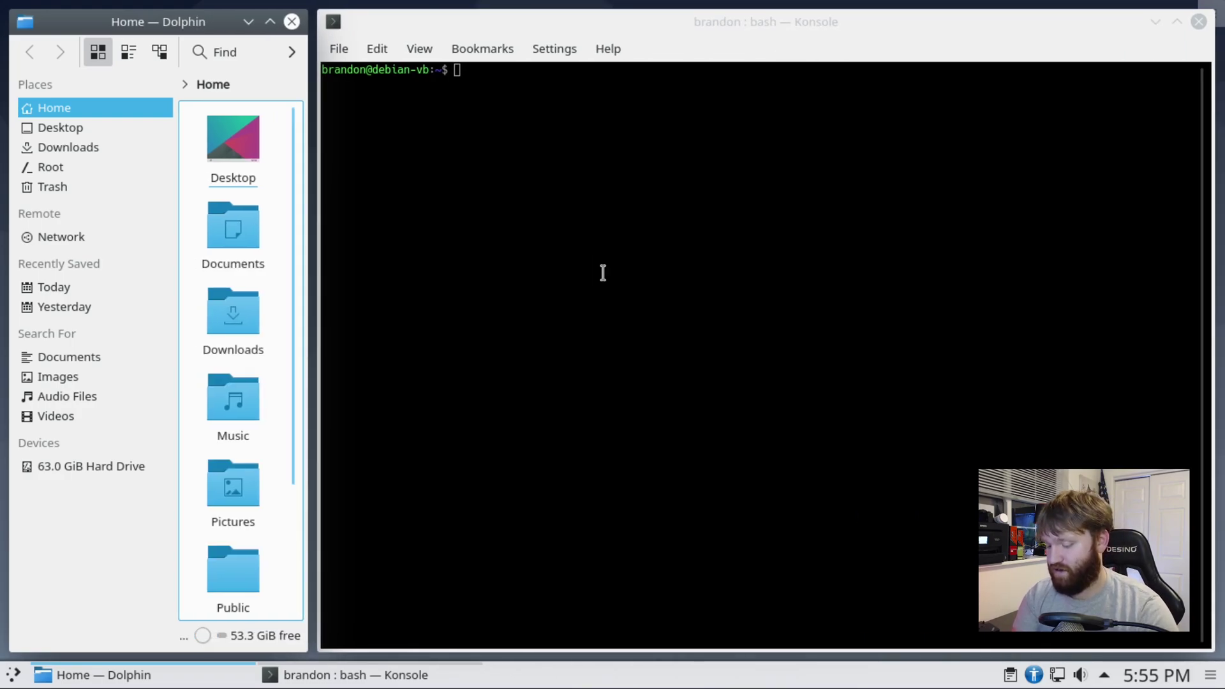
{"action": "key", "text": "super+ctrl+l"}
{"action": "key", "text": "super+ctrl+l"}
{"action": "key", "text": "super+ctrl+l"}
{"action": "key", "text": "super+ctrl+l"}
{"action": "key", "text": "super+ctrl+l"}
{"action": "key", "text": "super+ctrl+l"}
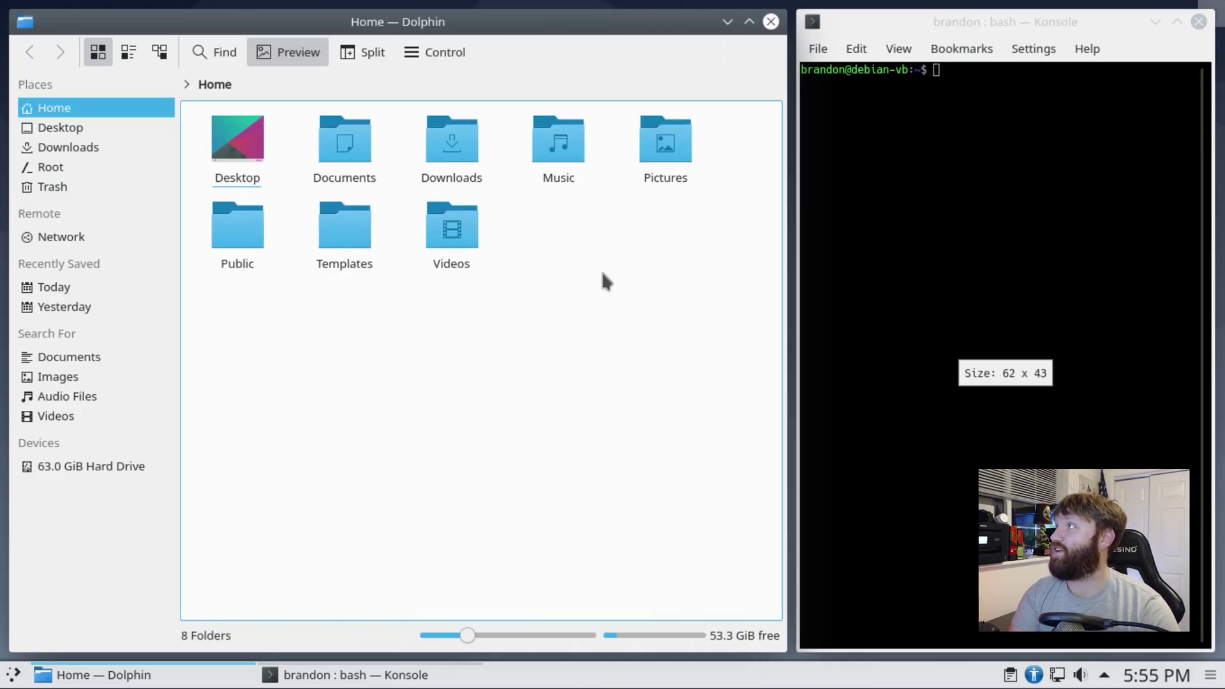
{"action": "key", "text": "super+ctrl+h"}
{"action": "key", "text": "super+ctrl+h"}
{"action": "key", "text": "super+ctrl+h"}
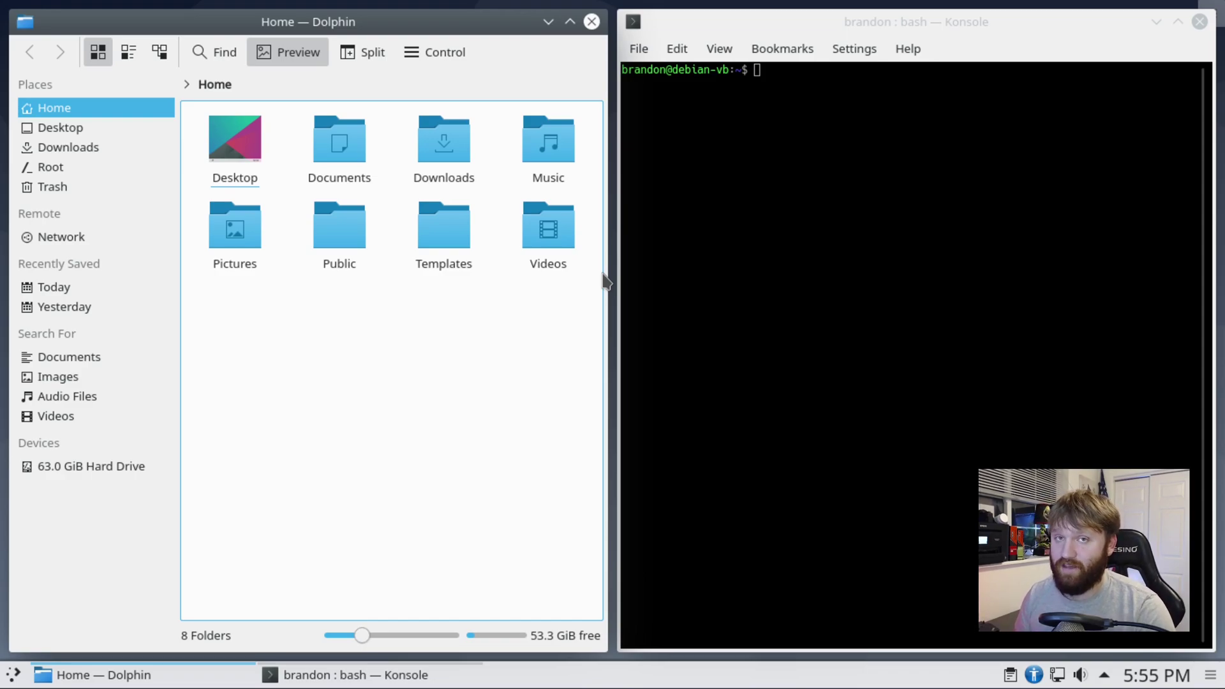
Search 'term' in the launcher and start a second Konsole window
{"action": "key", "text": "super"}
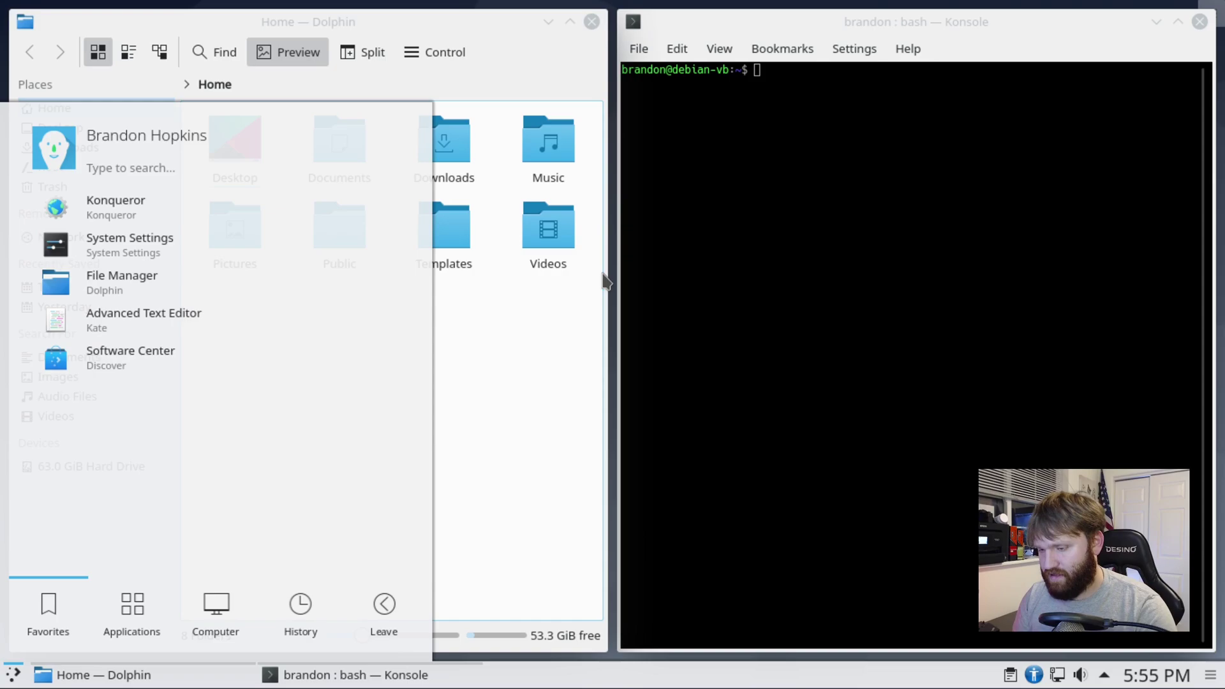
{"action": "left_click", "coordinate": [131, 613]}
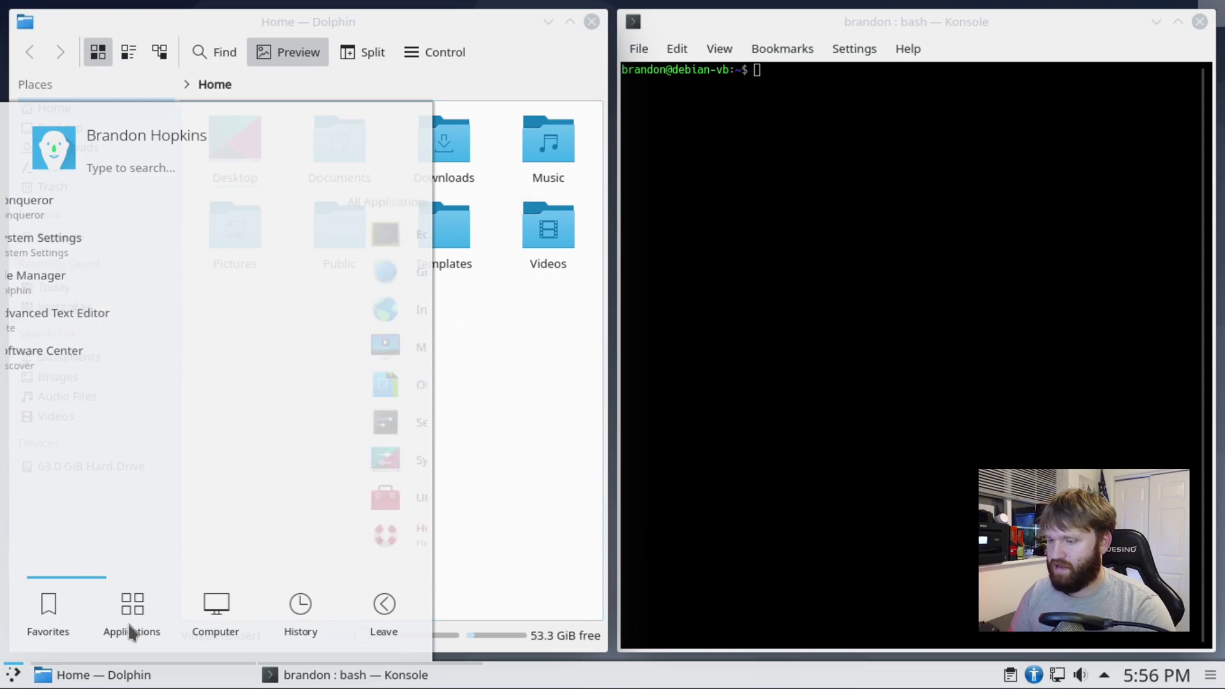
{"action": "left_click", "coordinate": [450, 454]}
{"action": "left_click", "coordinate": [13, 674]}
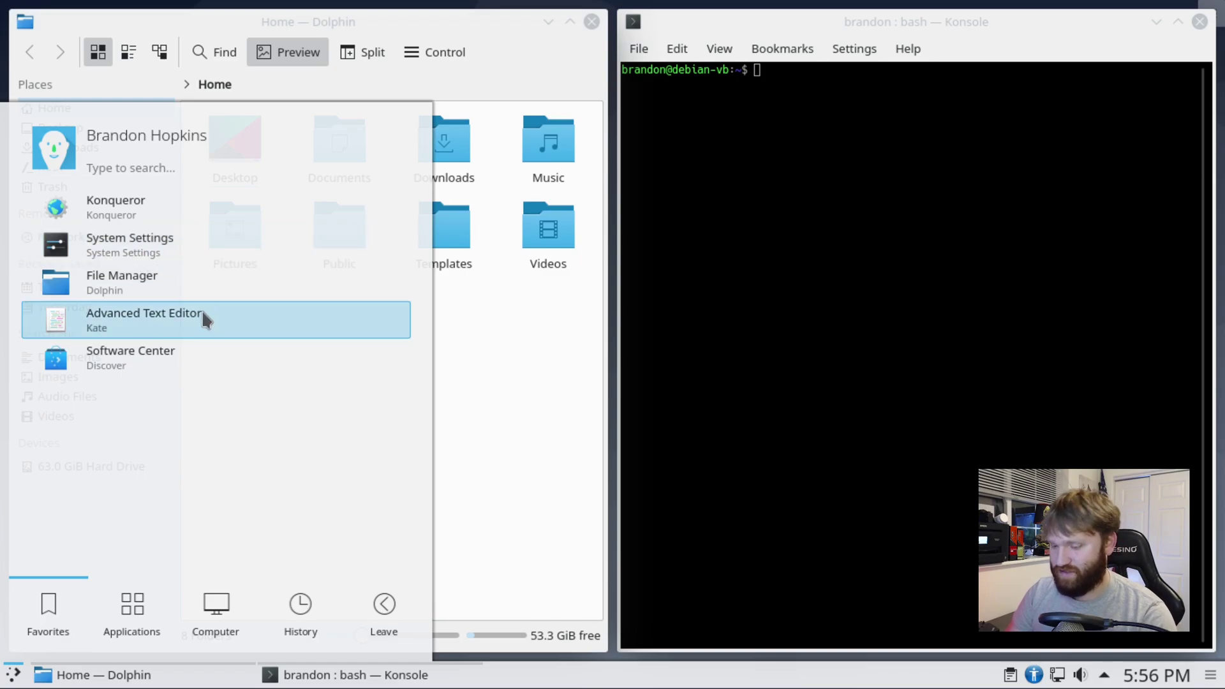
{"action": "type", "text": "term"}
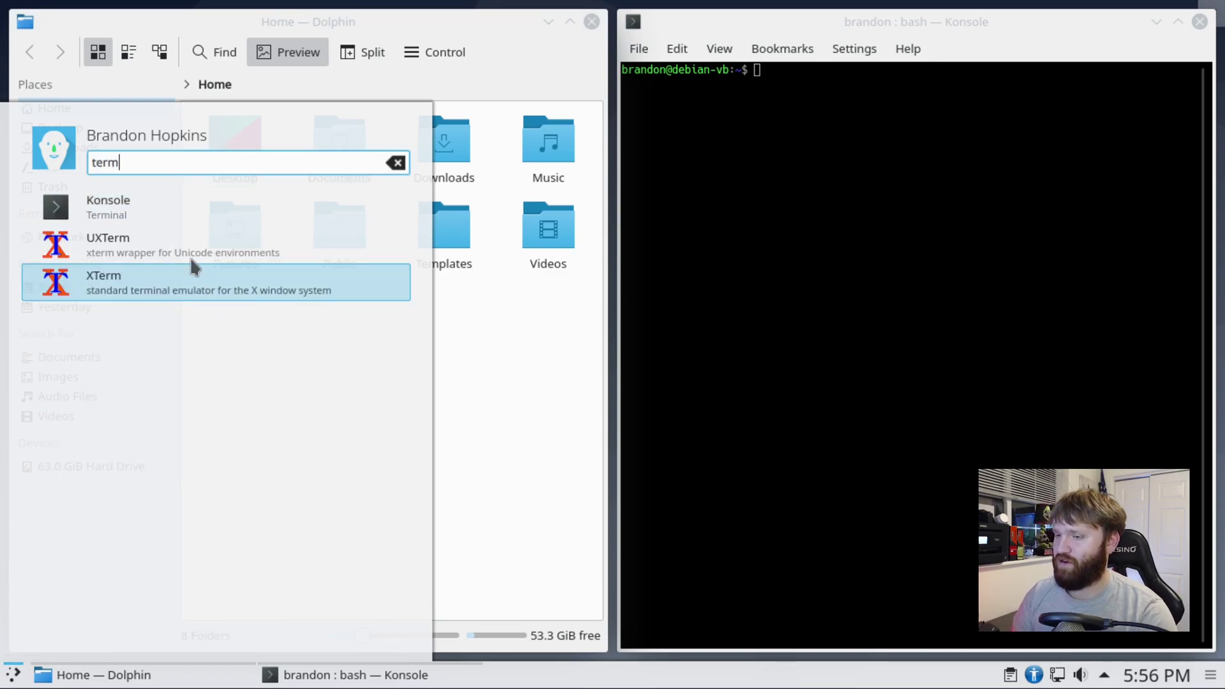
{"action": "left_click", "coordinate": [150, 211]}
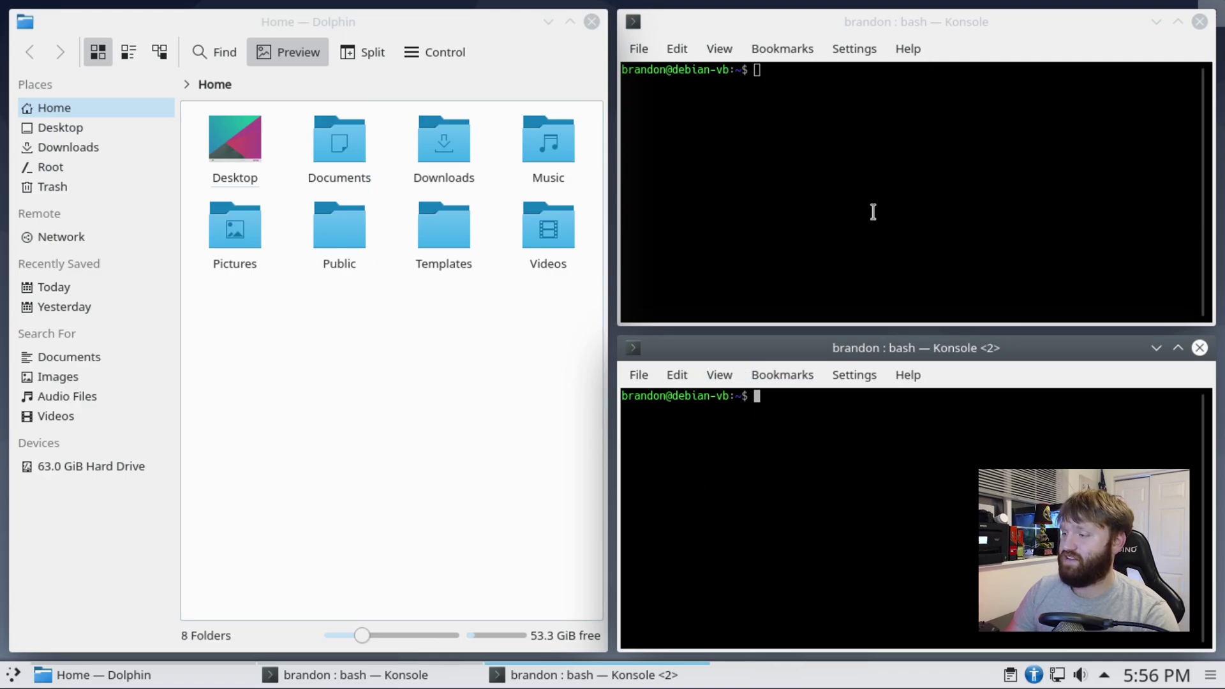
{"action": "left_click", "coordinate": [547, 386]}
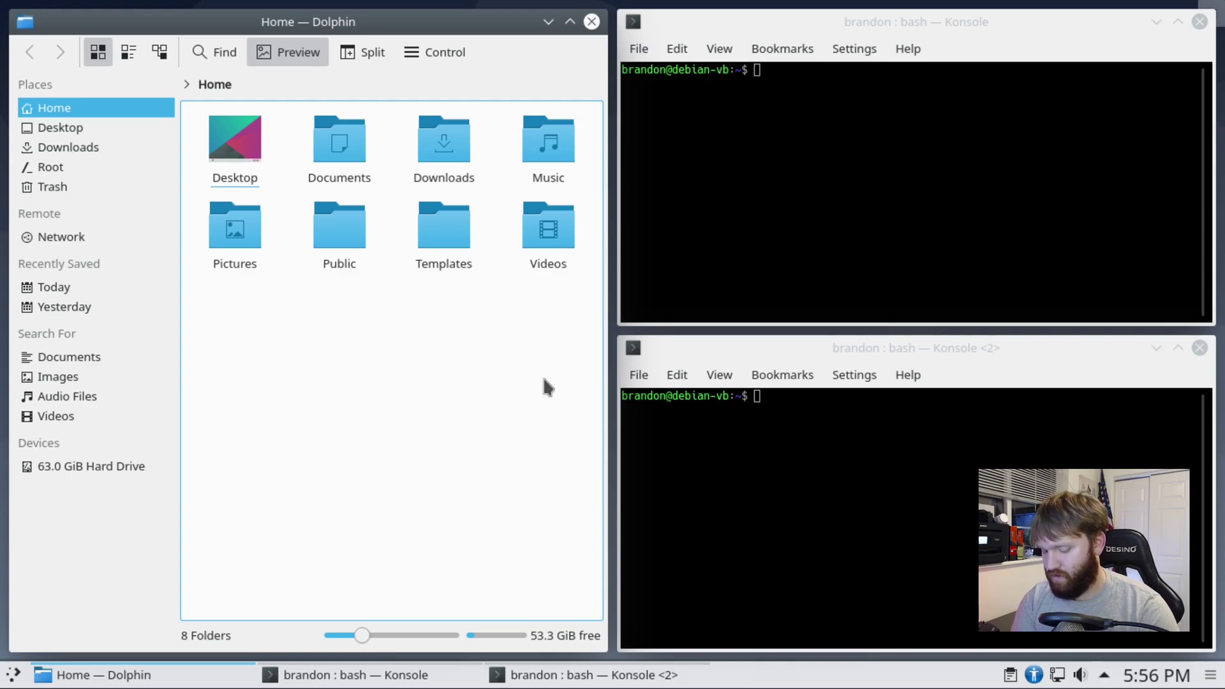
{"action": "key", "text": "alt+Tab"}
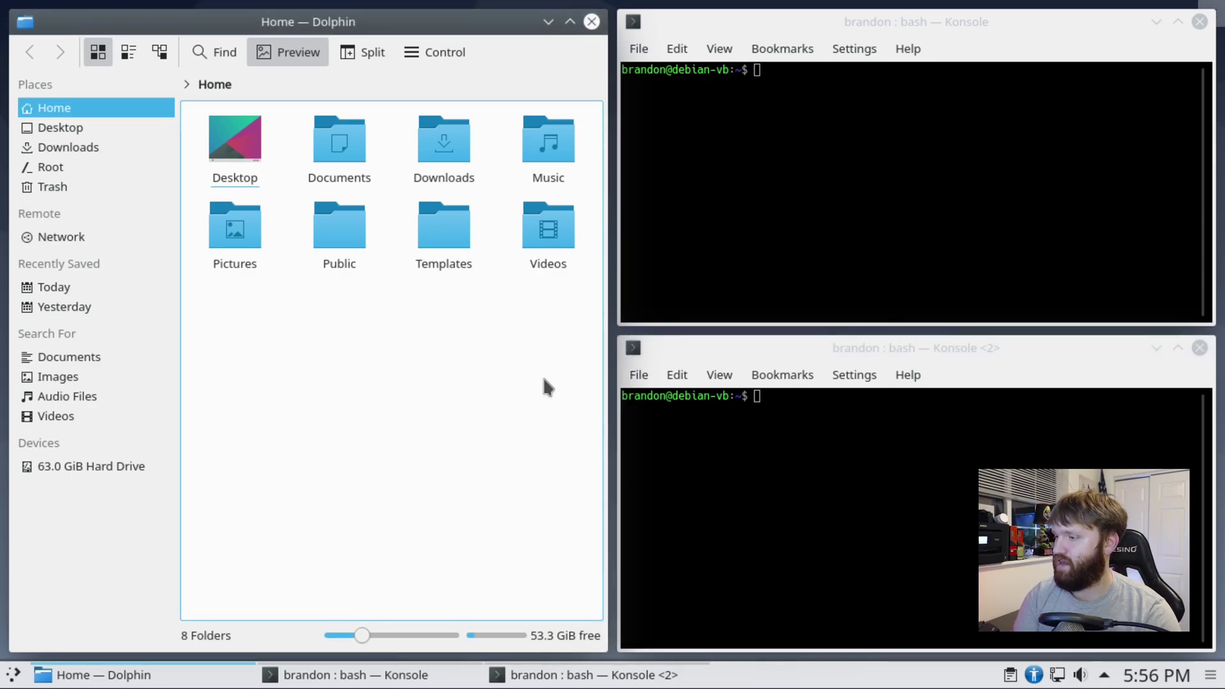
{"action": "key", "text": "alt+Tab"}
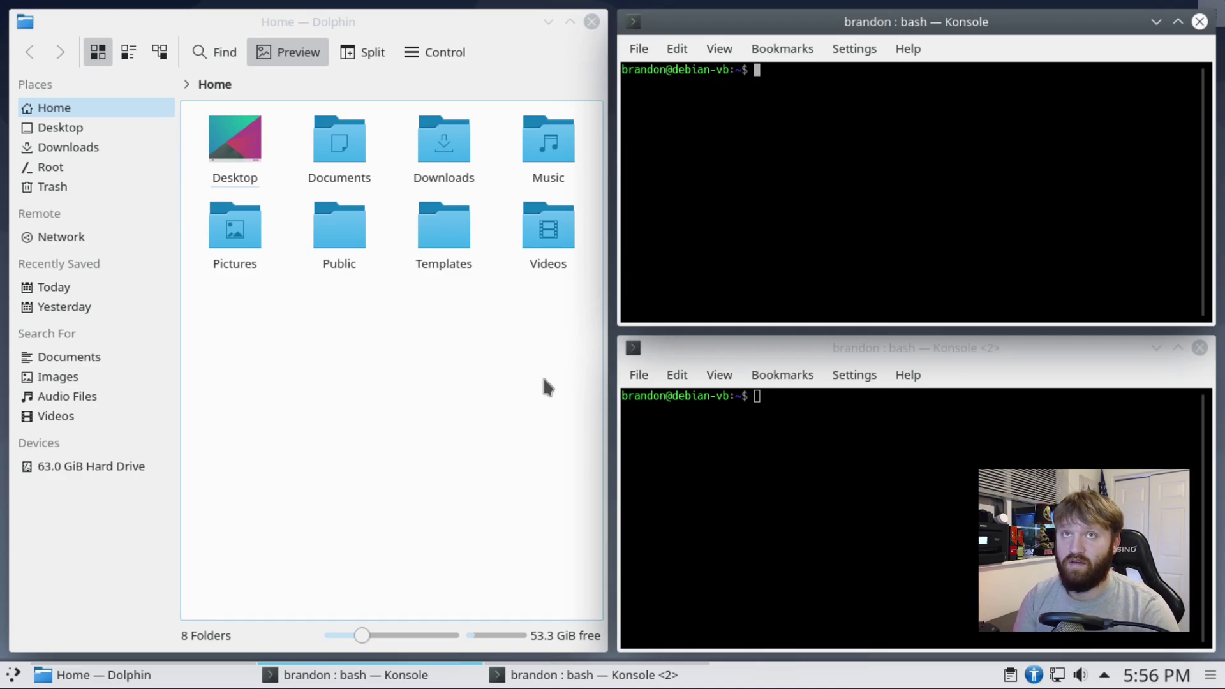
{"action": "key", "text": "super+Return"}
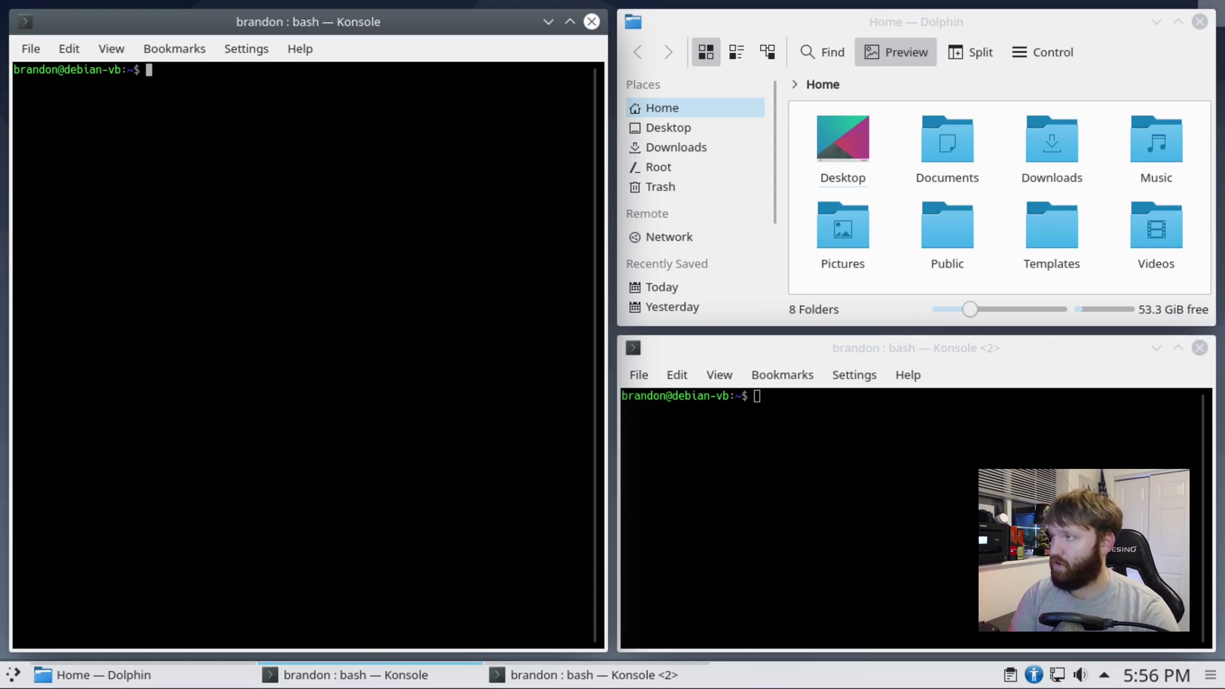
{"action": "key", "text": "super+l"}
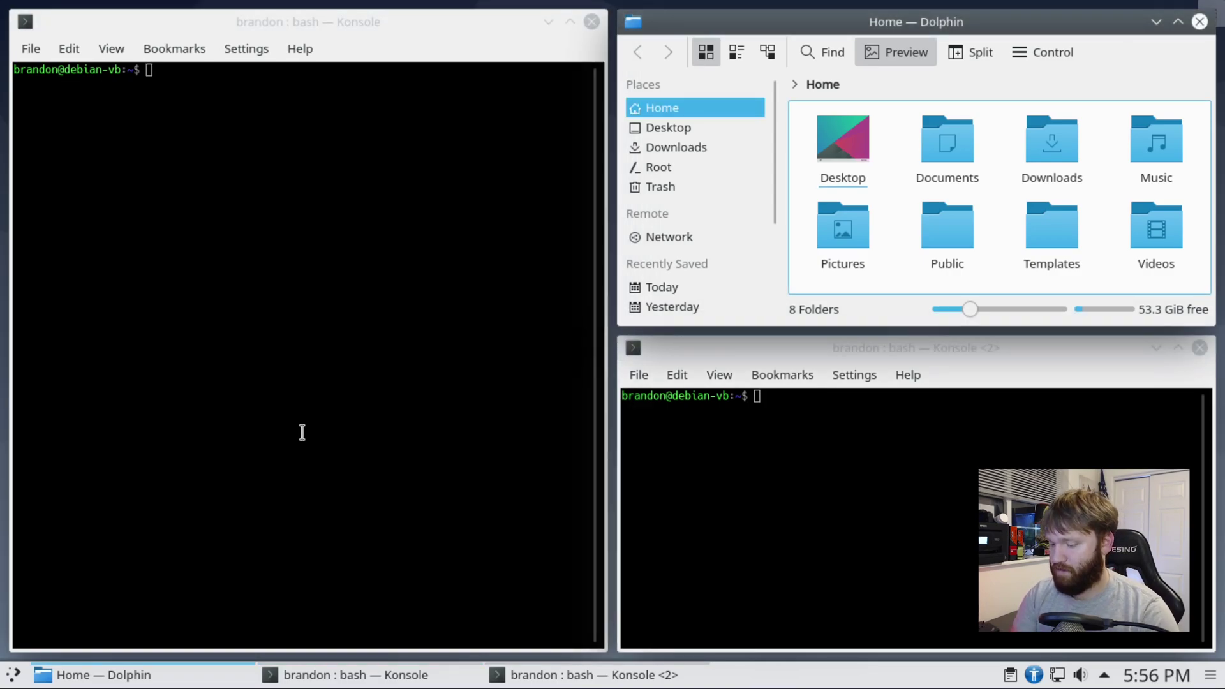
{"action": "key", "text": "super+shift+h"}
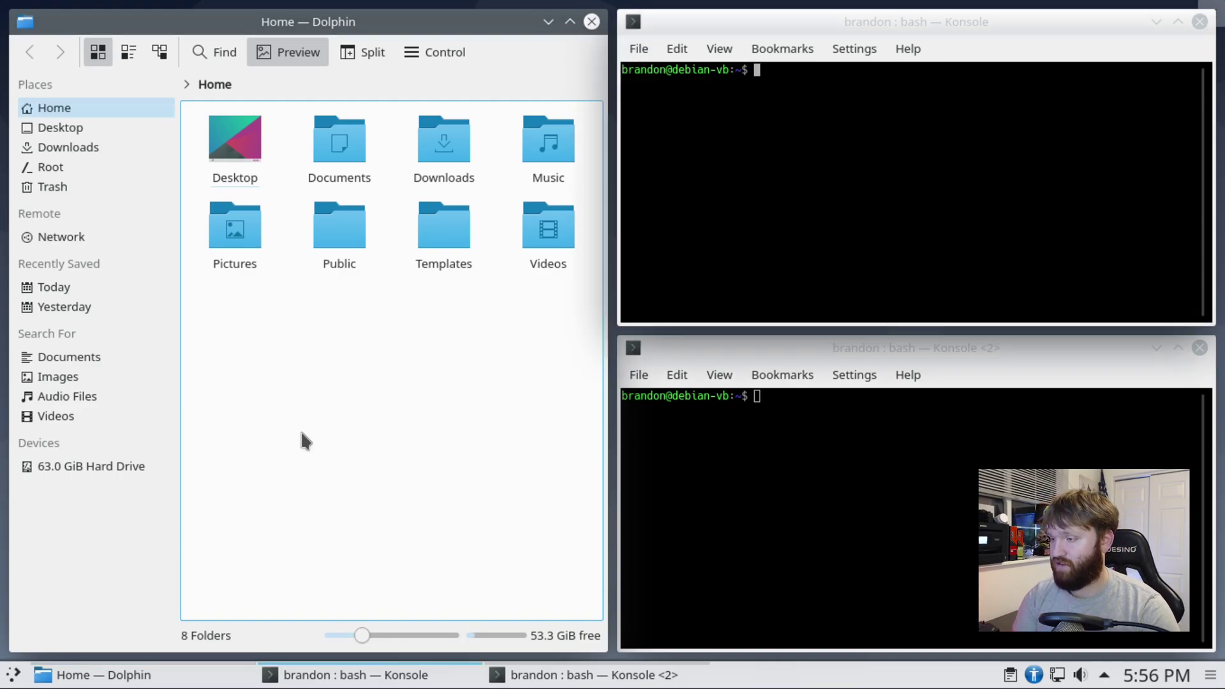
Widen Dolphin's tile, then swap Konsole and Dolphin between the main and side tiles using Meta+Shift+J/K
{"action": "key", "text": "super+Right"}
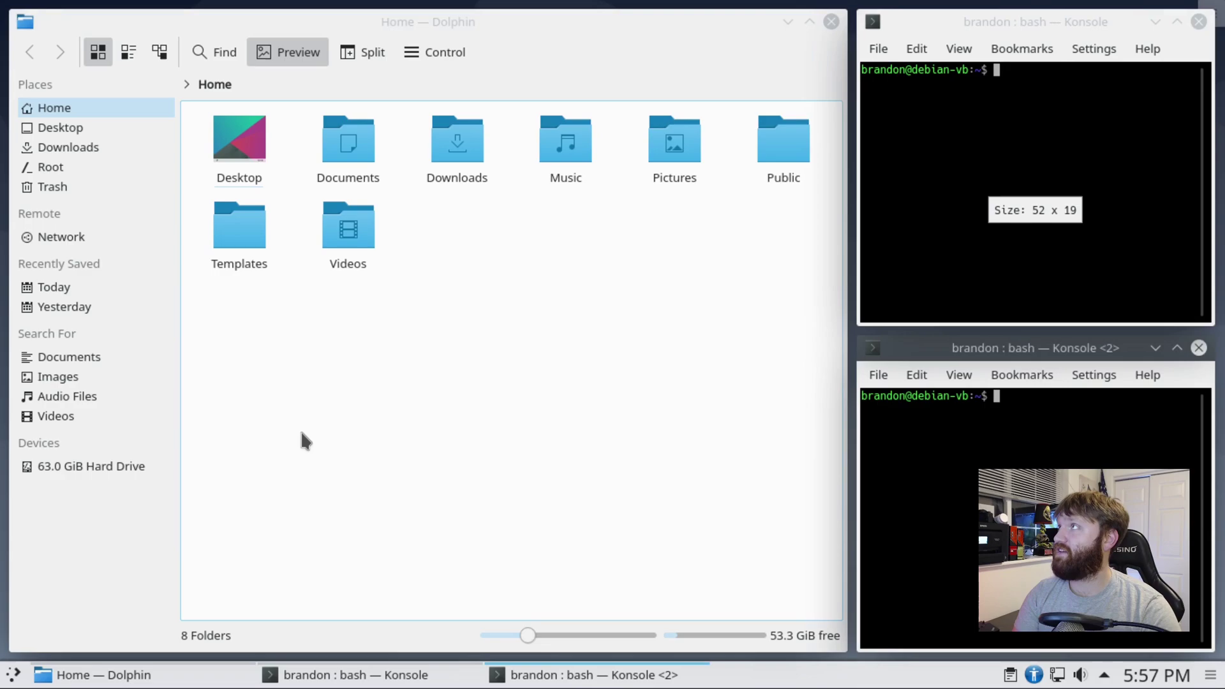
{"action": "left_click", "coordinate": [302, 434]}
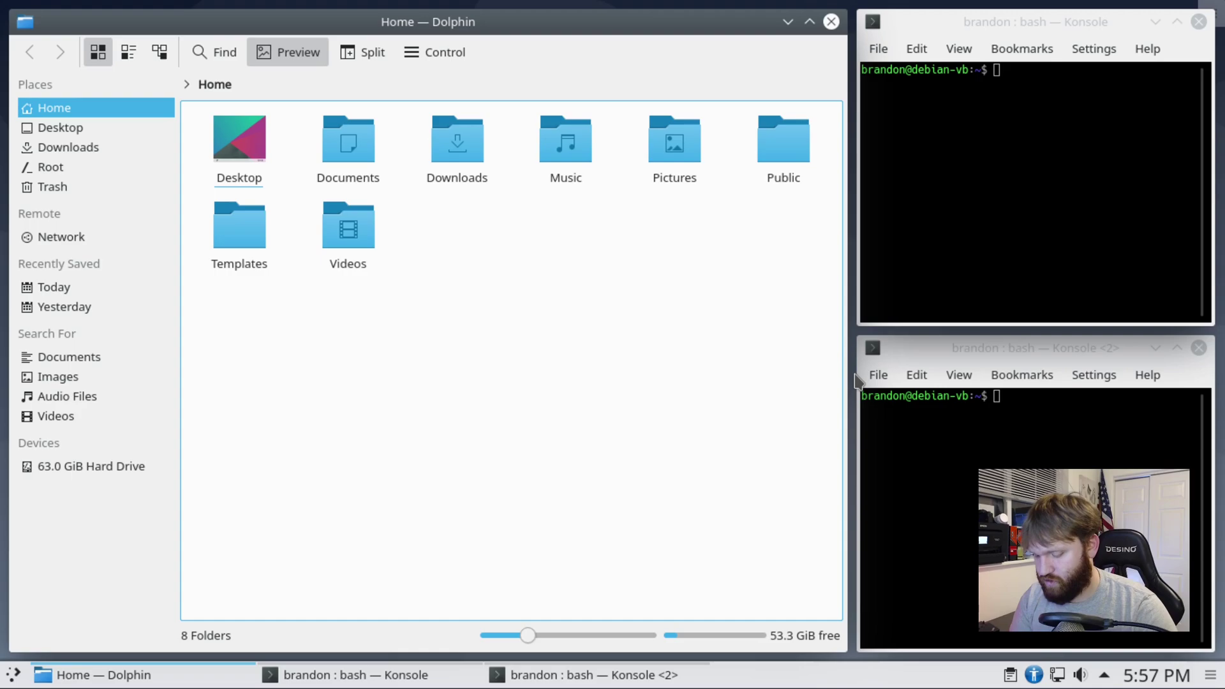
{"action": "key", "text": "super+shift+j"}
{"action": "key", "text": "super+shift+k"}
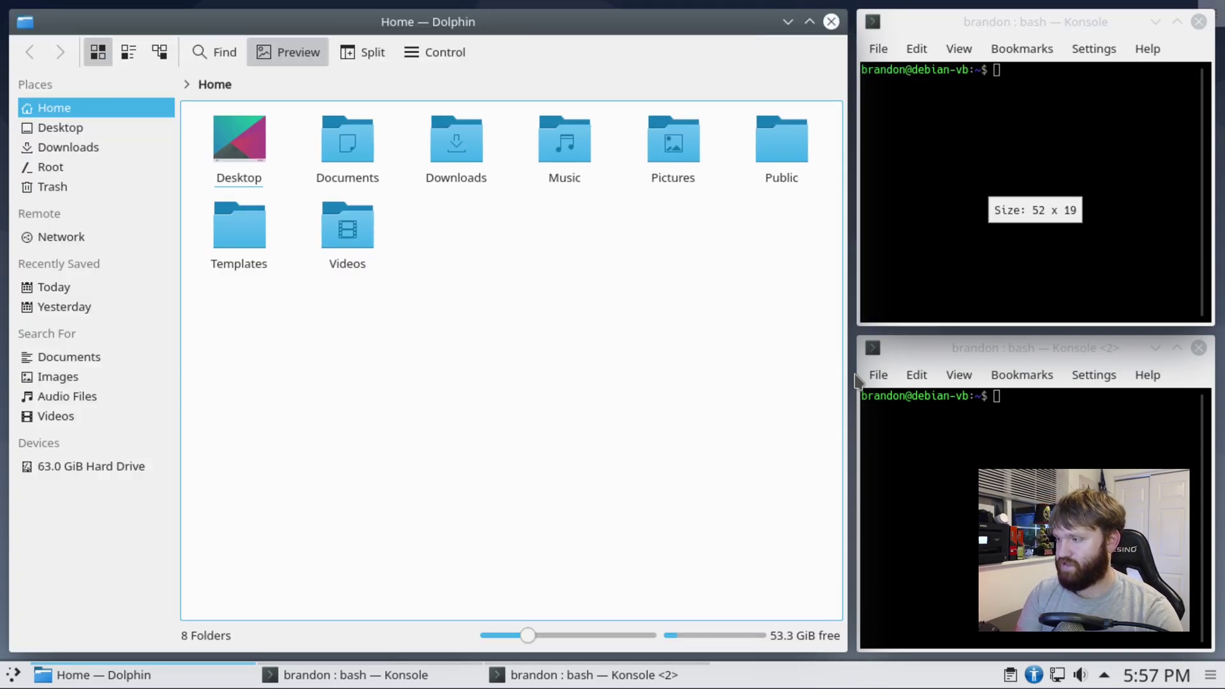
{"action": "key", "text": "super+shift+k"}
{"action": "key", "text": "super+shift+k"}
{"action": "key", "text": "super+shift+j"}
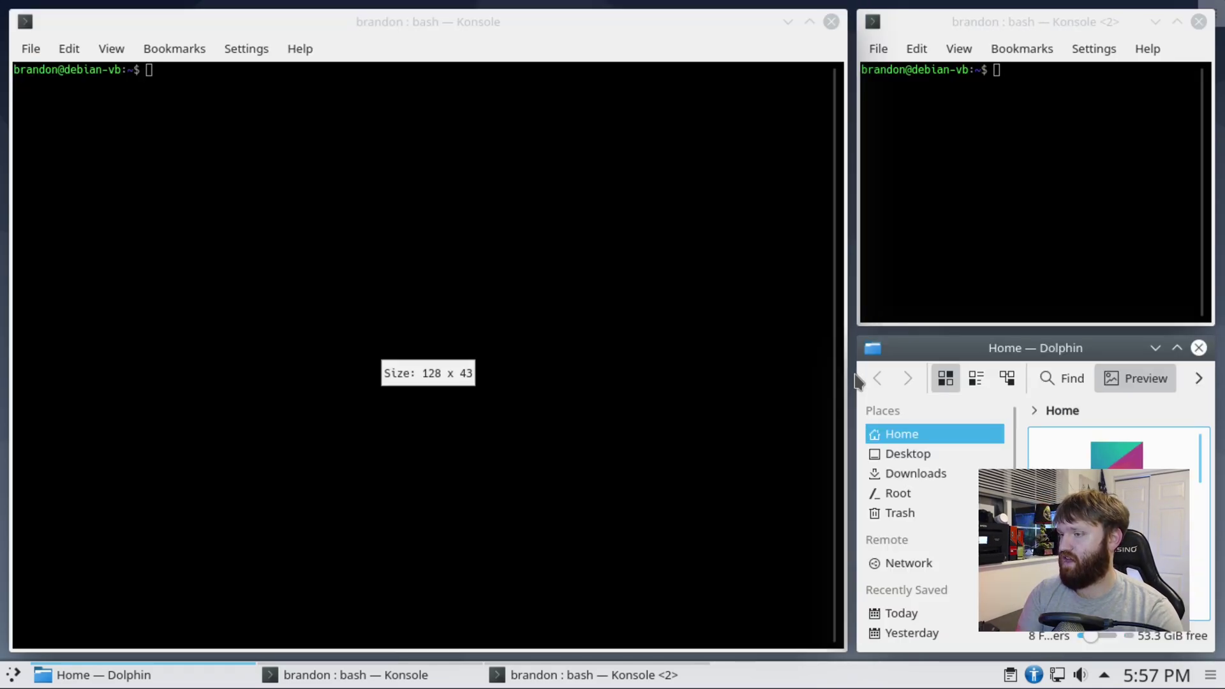
{"action": "key", "text": "super+shift+k"}
{"action": "key", "text": "super+shift+j"}
{"action": "key", "text": "super+shift+k"}
{"action": "key", "text": "super+shift+j"}
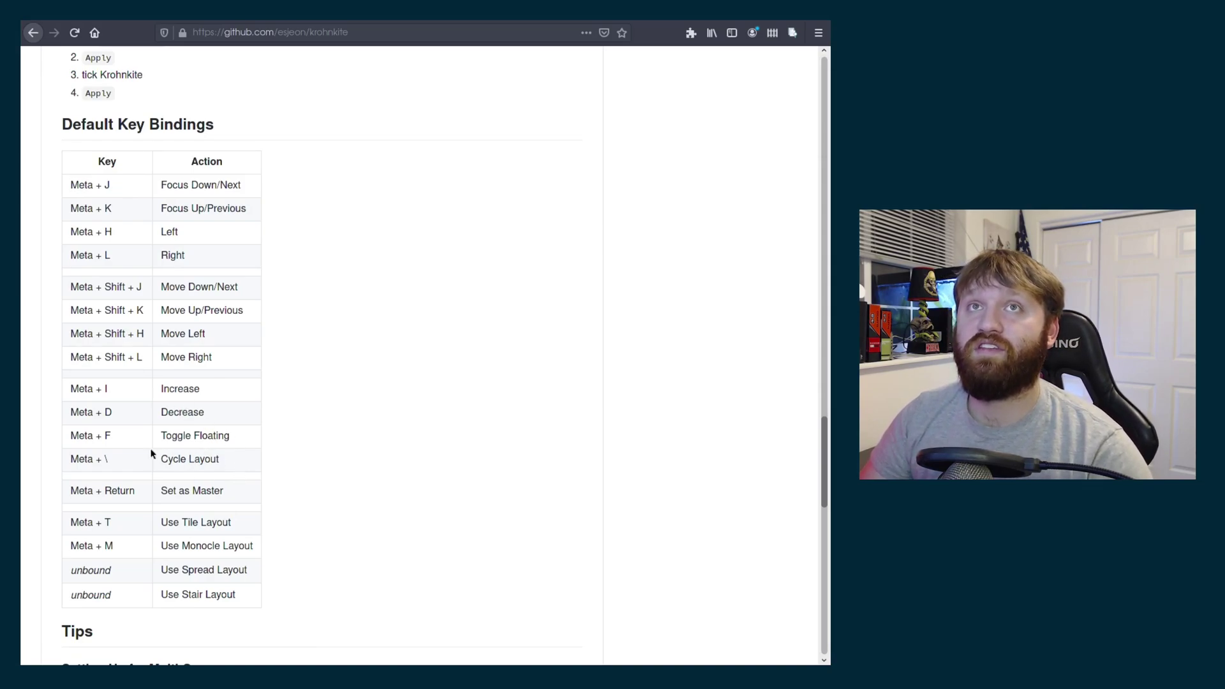
{"action": "left_click_drag", "start_coordinate": [181, 437], "coordinate": [143, 442]}
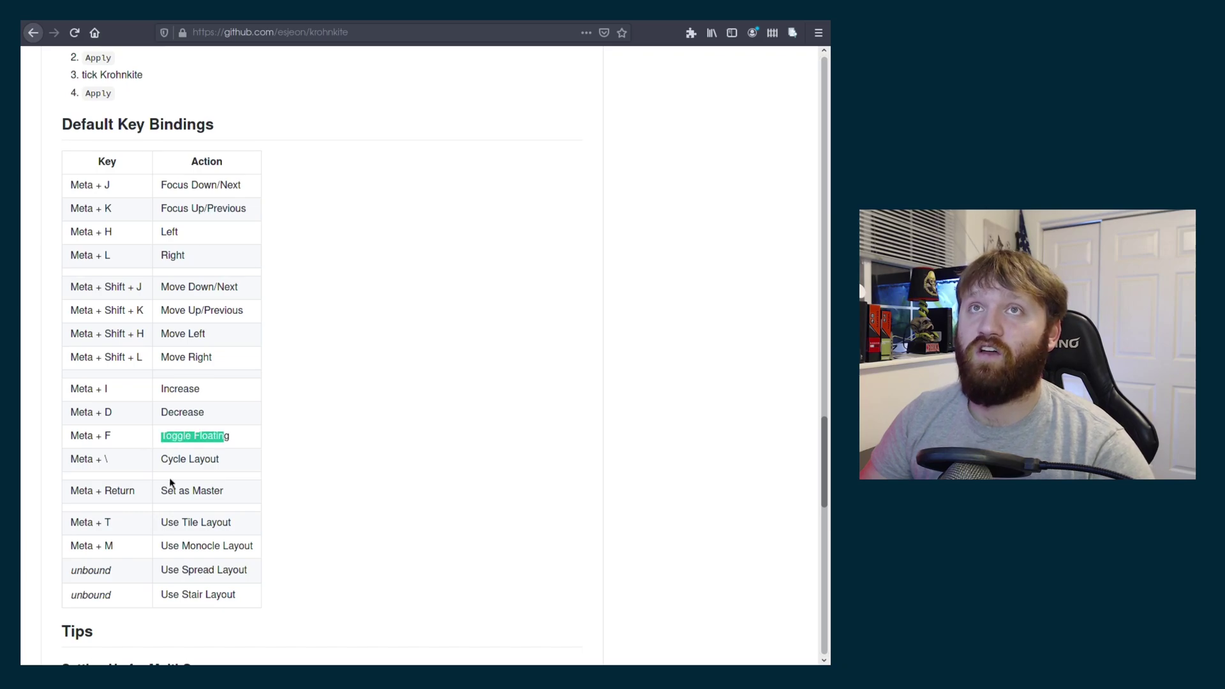
{"action": "left_click_drag", "start_coordinate": [224, 491], "coordinate": [175, 499]}
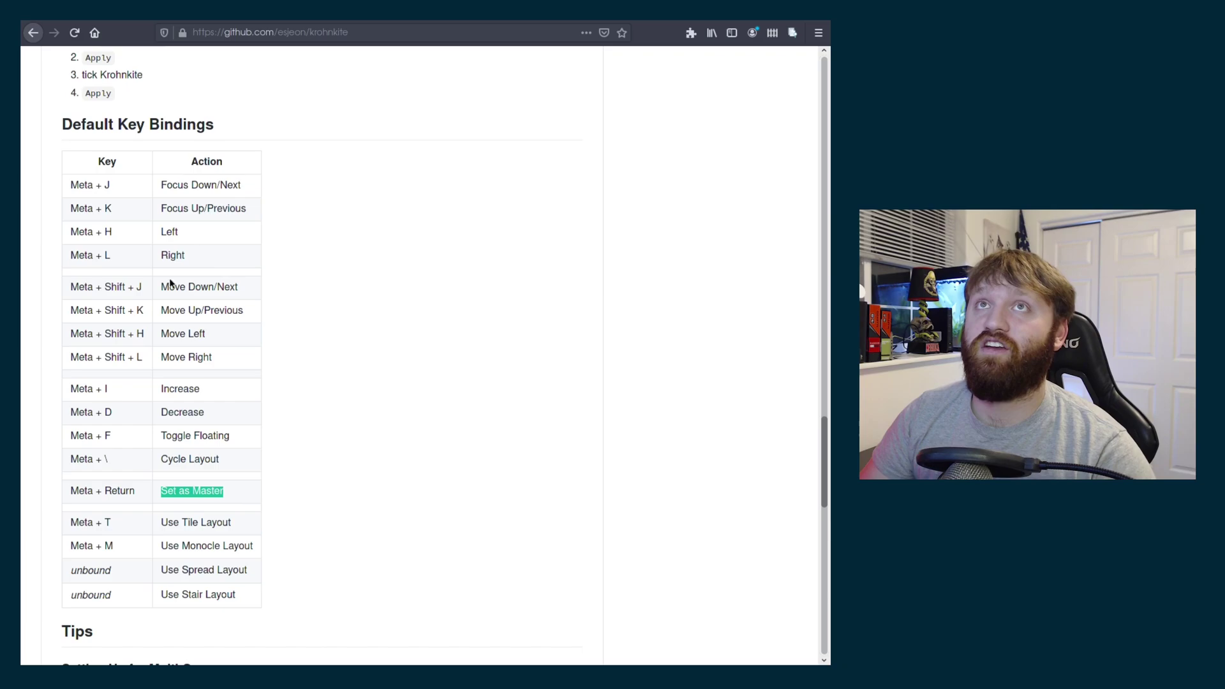
{"action": "left_click", "coordinate": [409, 387]}
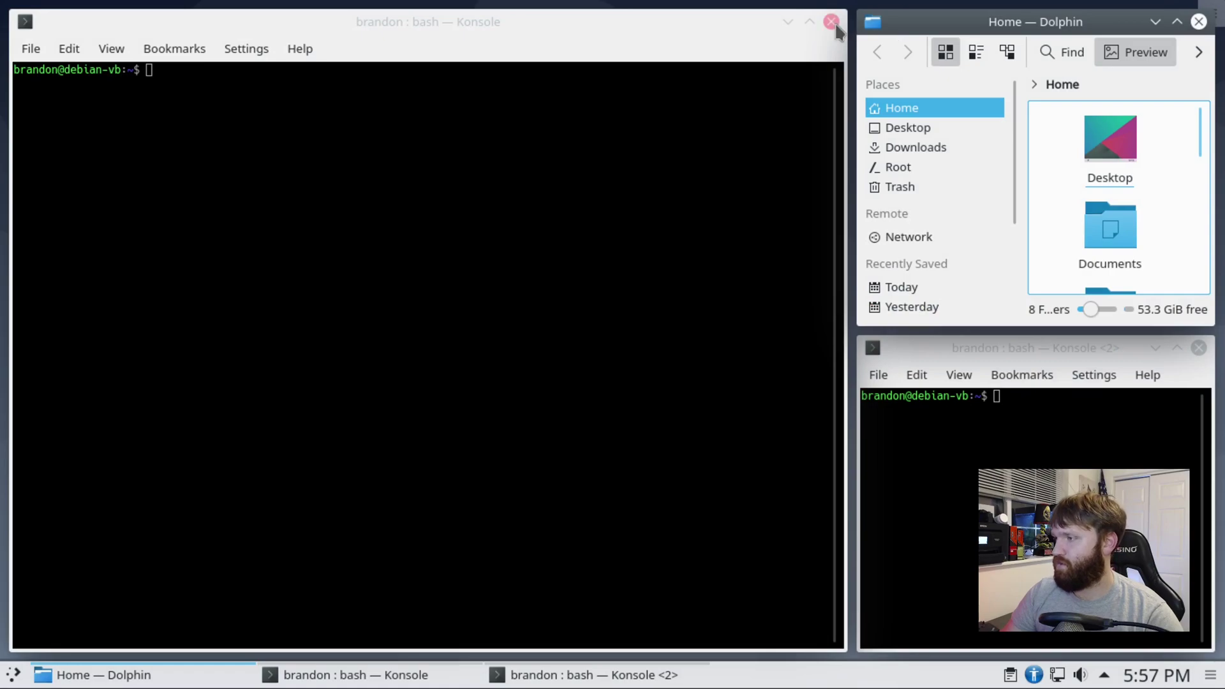
Close both Konsole windows and the Dolphin file manager
{"action": "left_click", "coordinate": [833, 19]}
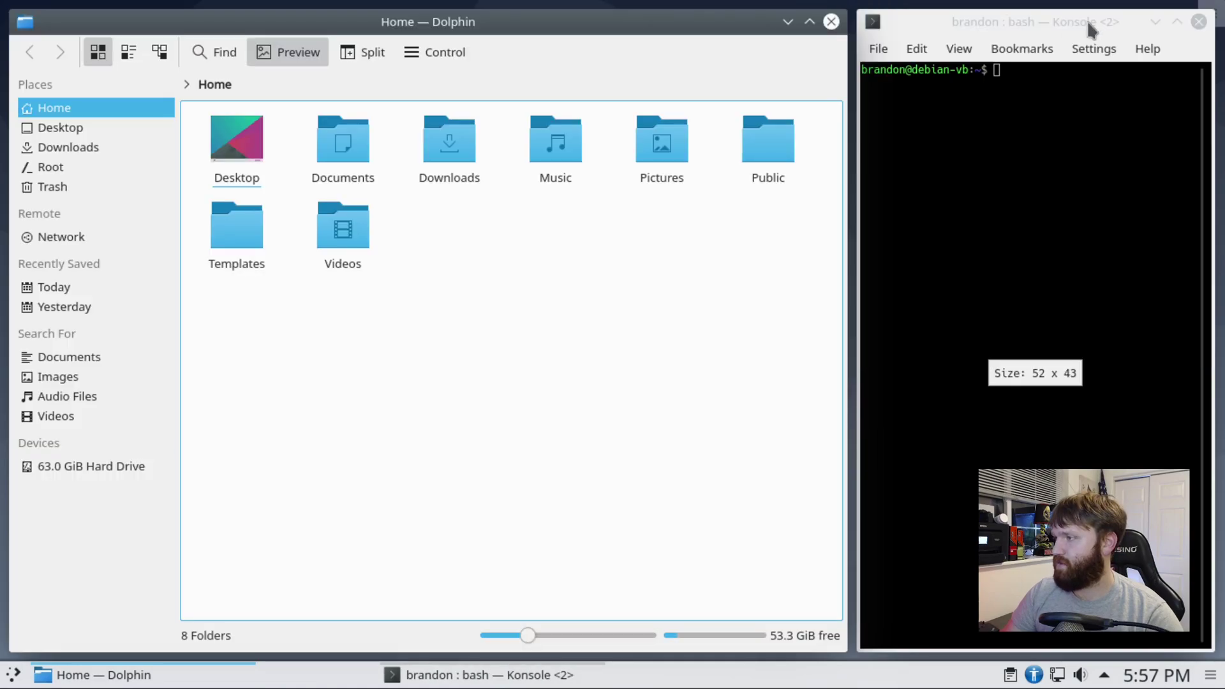
{"action": "left_click", "coordinate": [1199, 23]}
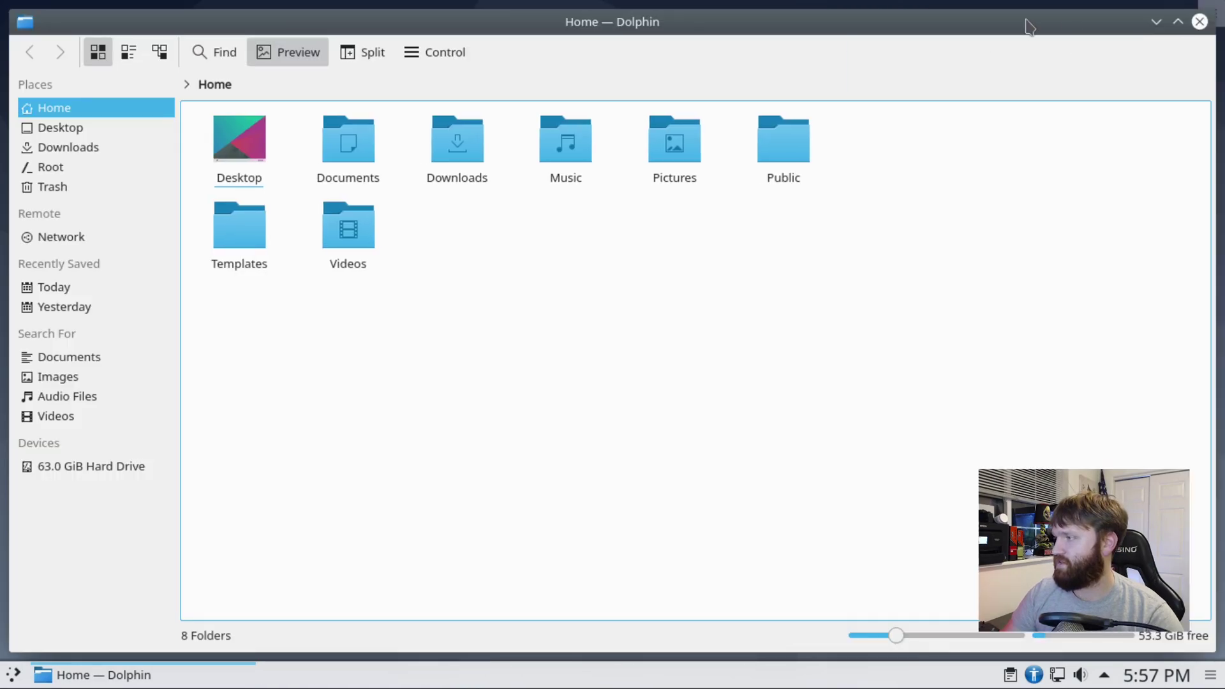
{"action": "left_click", "coordinate": [1199, 23]}
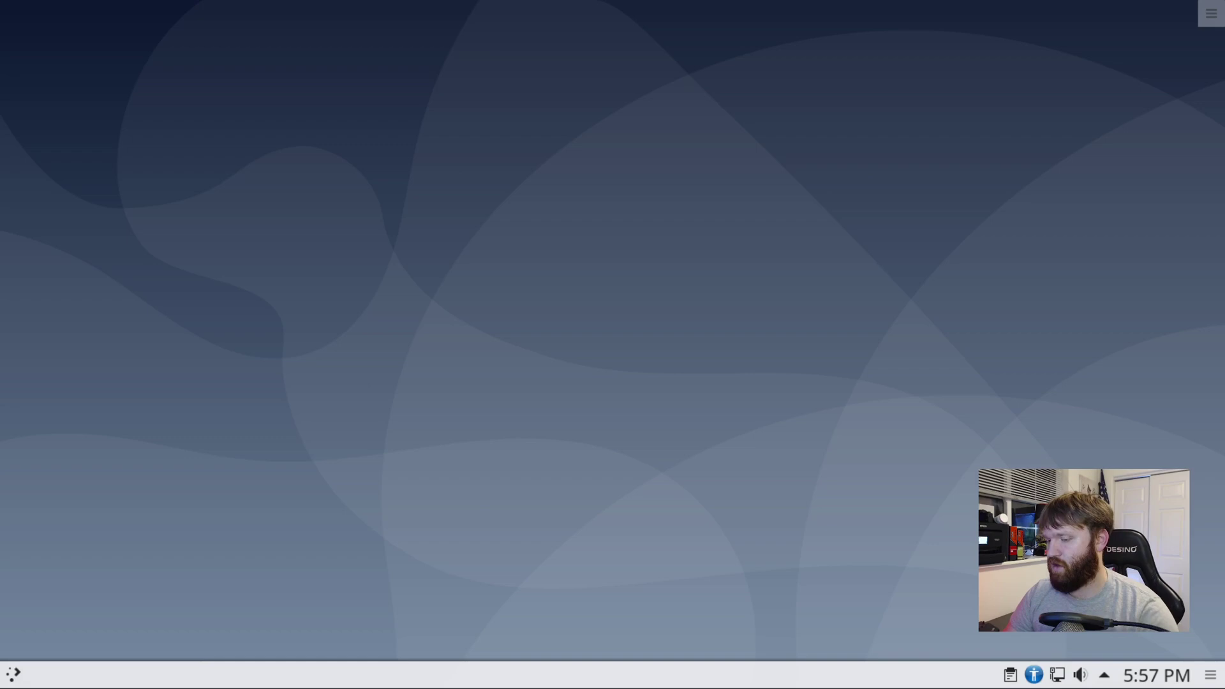
Launch System Settings from the launcher by searching 's'
{"action": "left_click", "coordinate": [13, 677]}
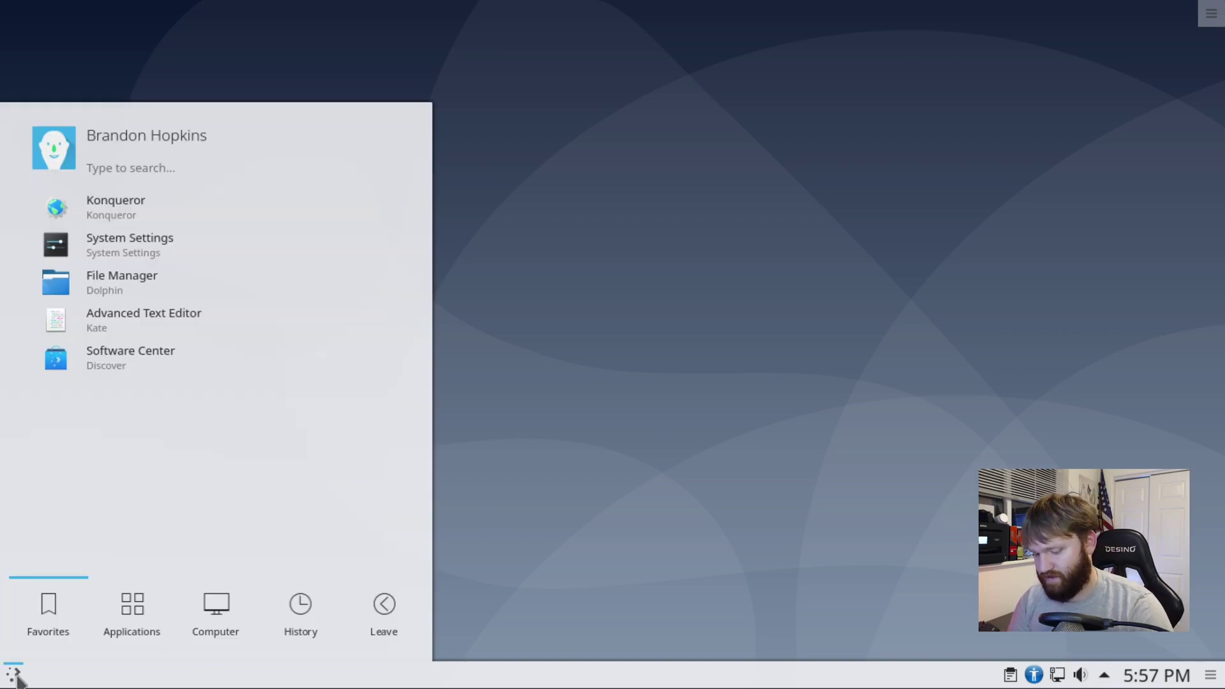
{"action": "type", "text": "s"}
{"action": "key", "text": "Return"}
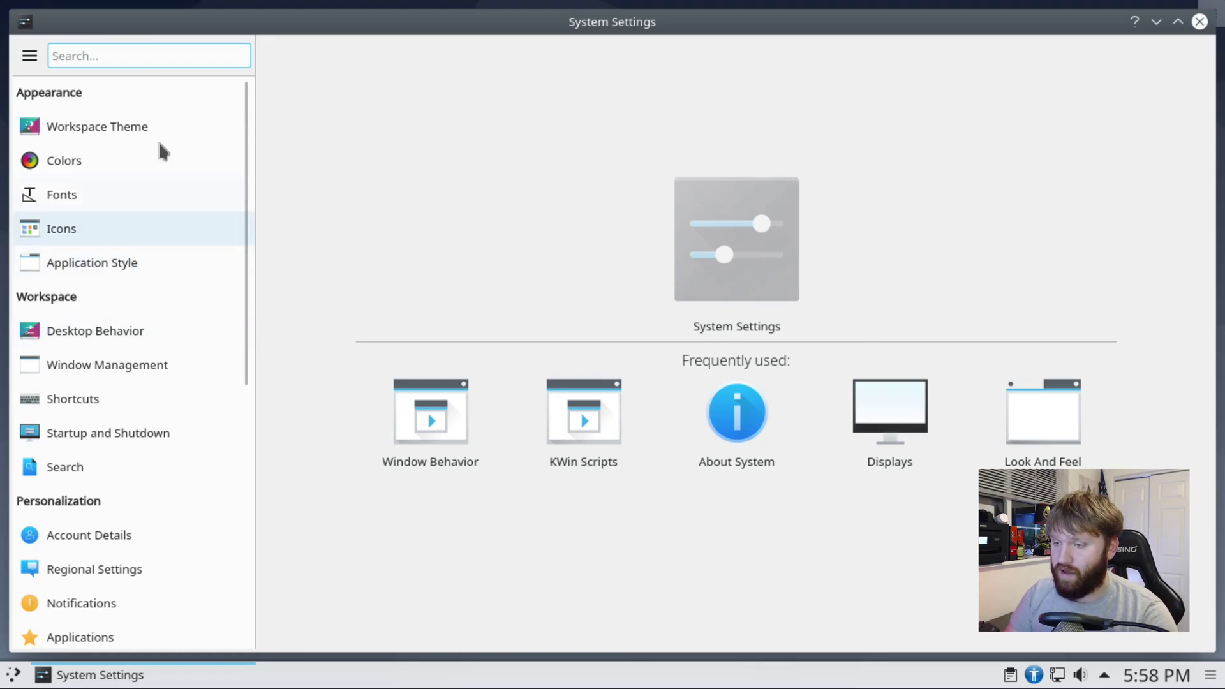
Filter KWin's global shortcuts by 'kro' to list the Krohnkite actions, then close System Settings
{"action": "left_click", "coordinate": [91, 401]}
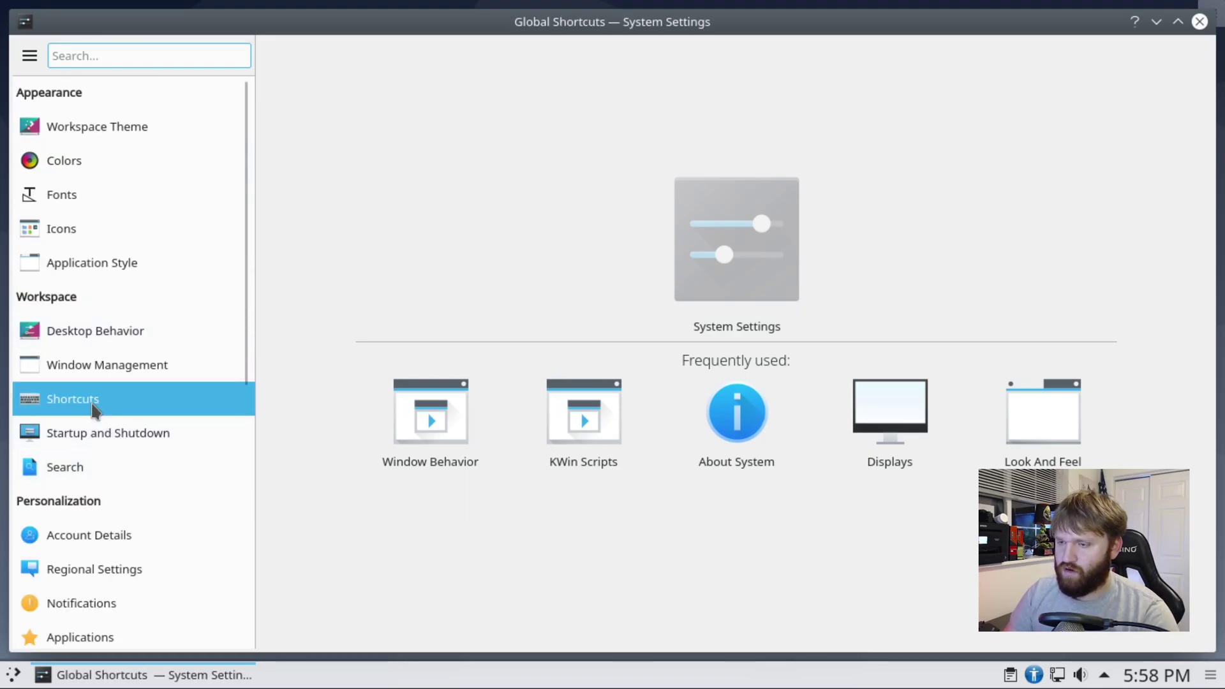
{"action": "left_click", "coordinate": [857, 109]}
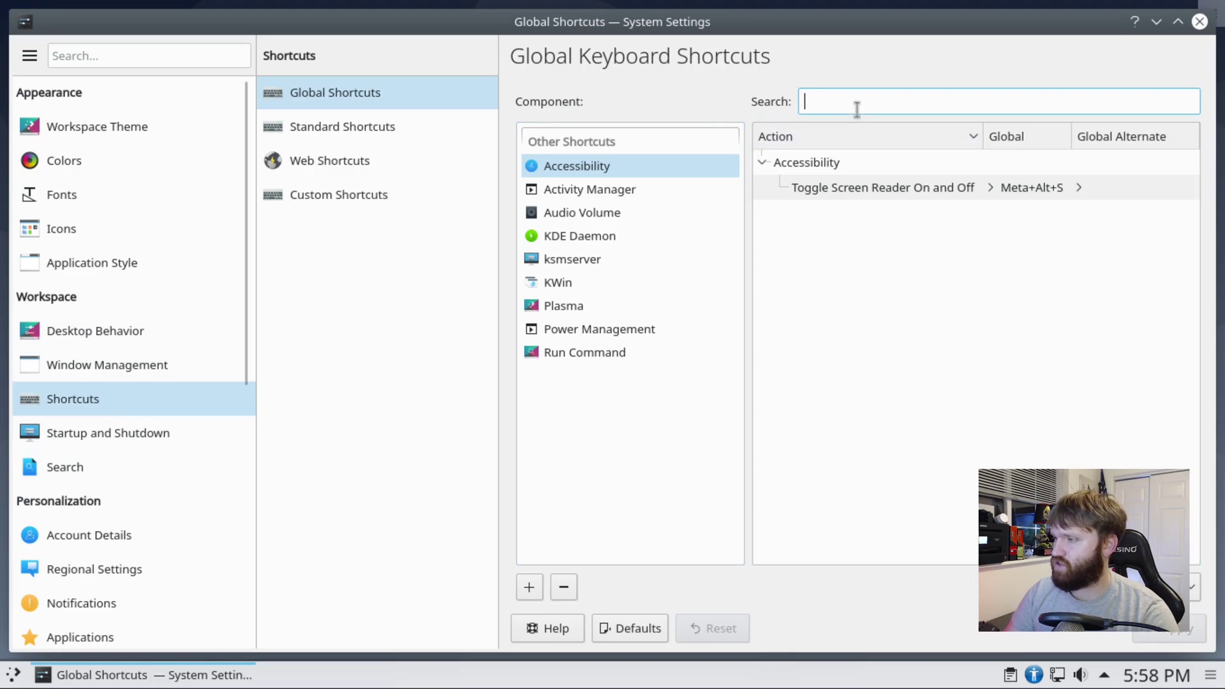
{"action": "type", "text": "k"}
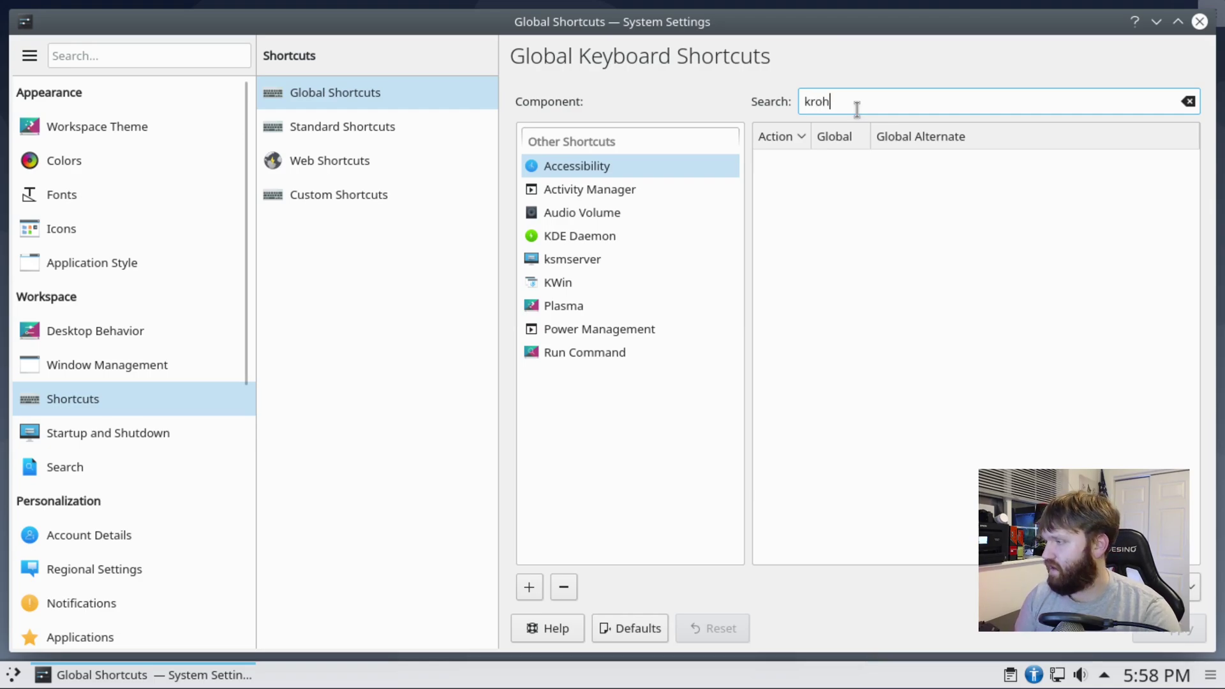
{"action": "type", "text": "roh"}
{"action": "left_click", "coordinate": [556, 282]}
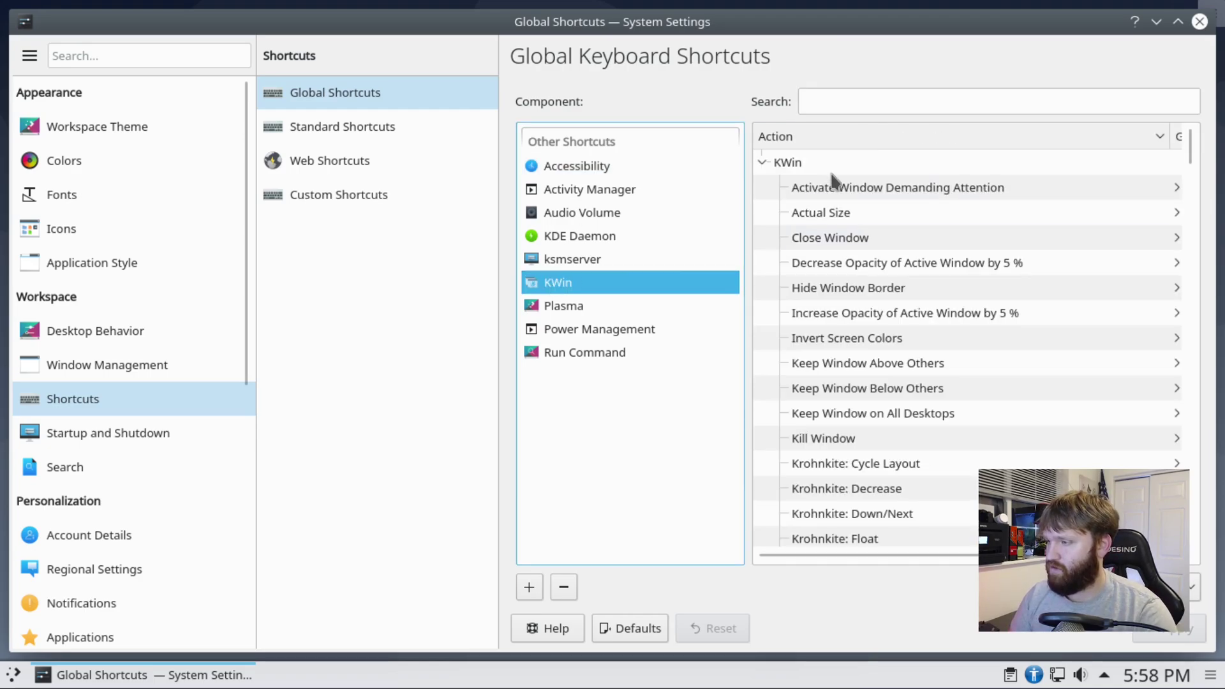
{"action": "left_click", "coordinate": [879, 85]}
{"action": "type", "text": "kr"}
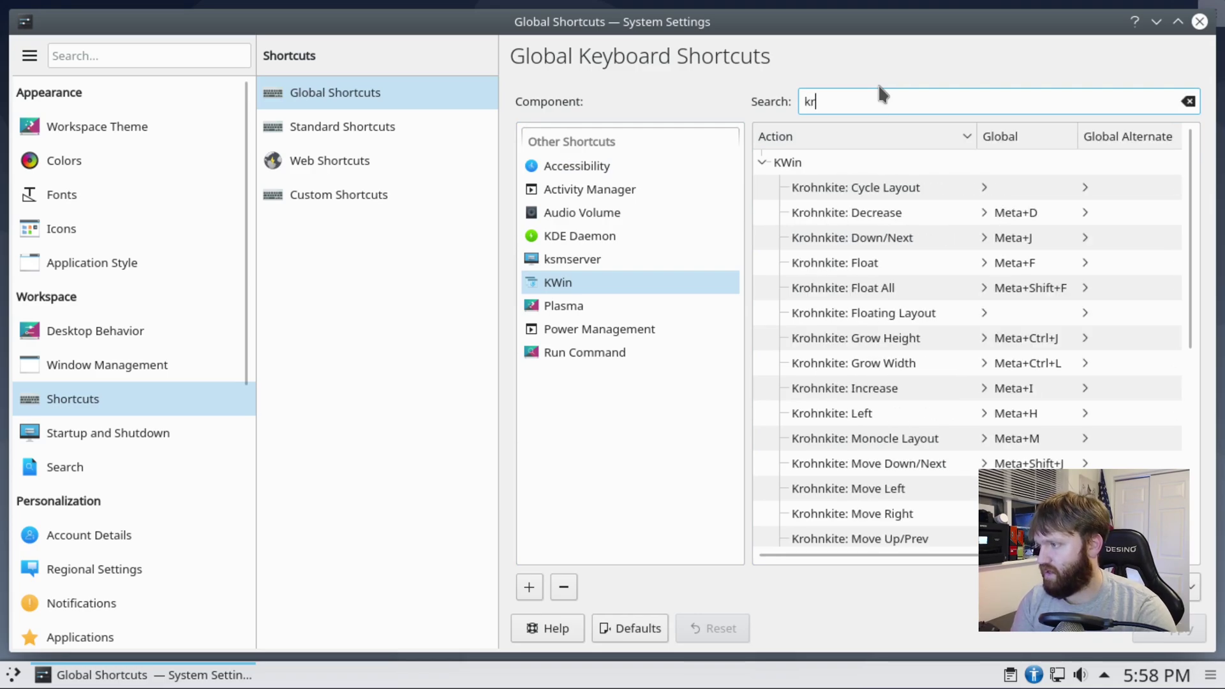
{"action": "type", "text": "o"}
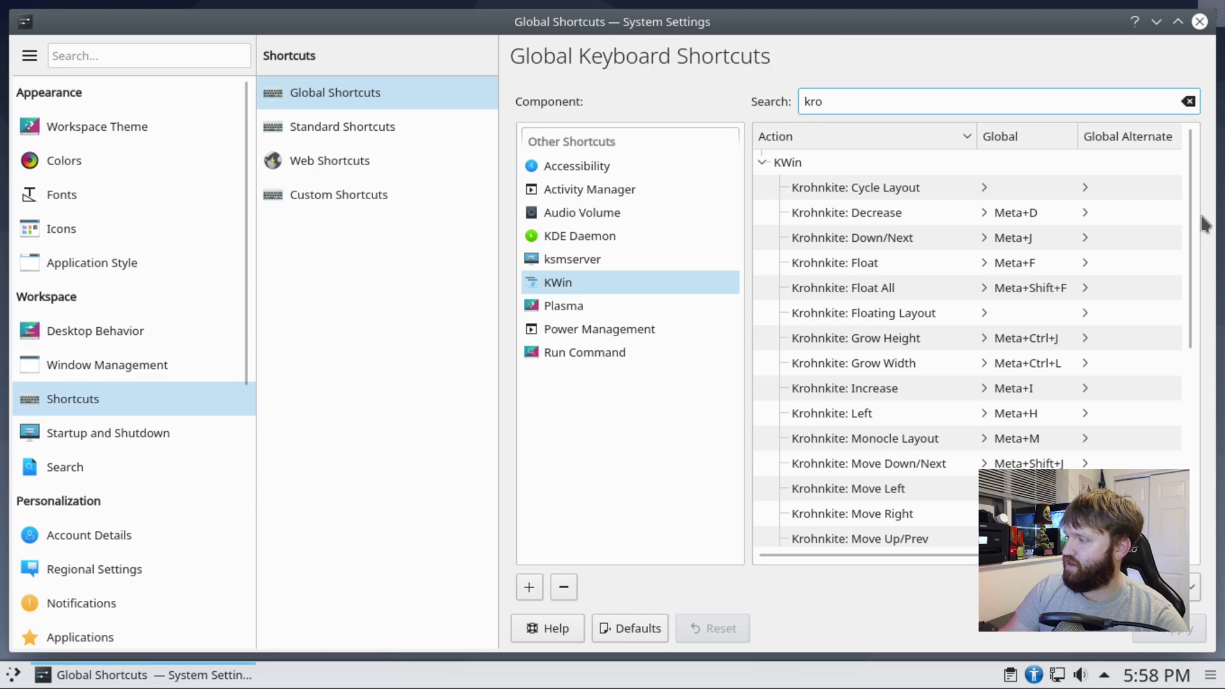
{"action": "left_click_drag", "start_coordinate": [1203, 222], "coordinate": [1211, 324]}
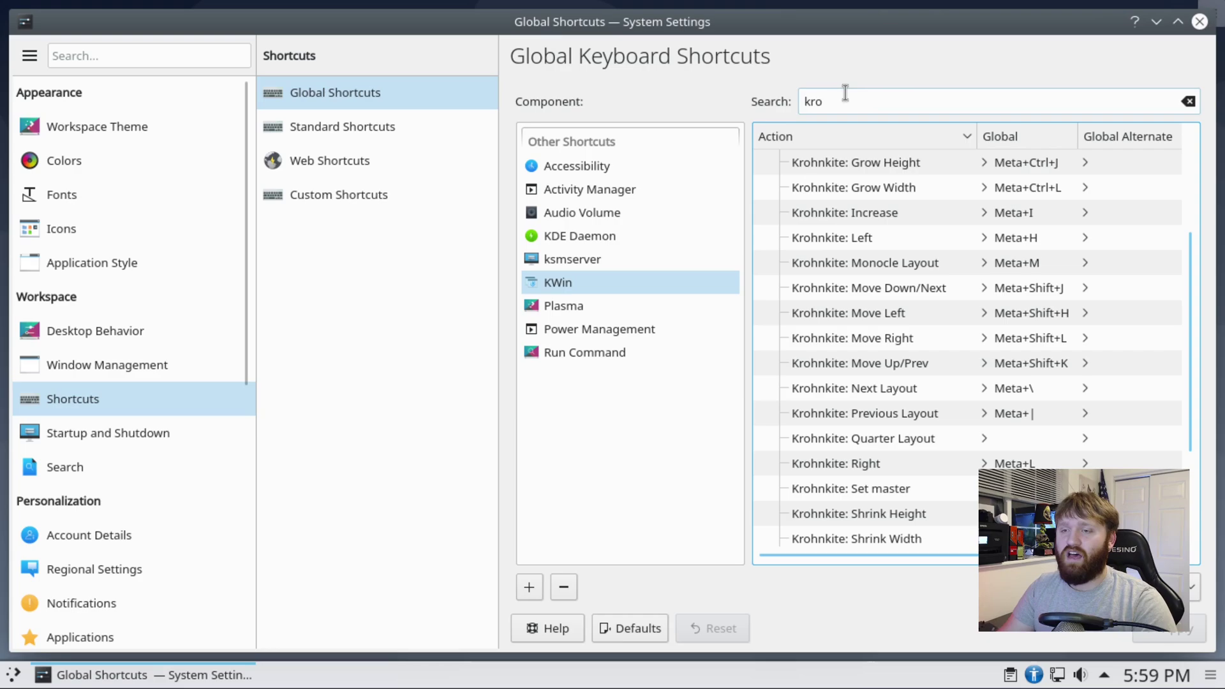
{"action": "left_click", "coordinate": [1200, 21]}
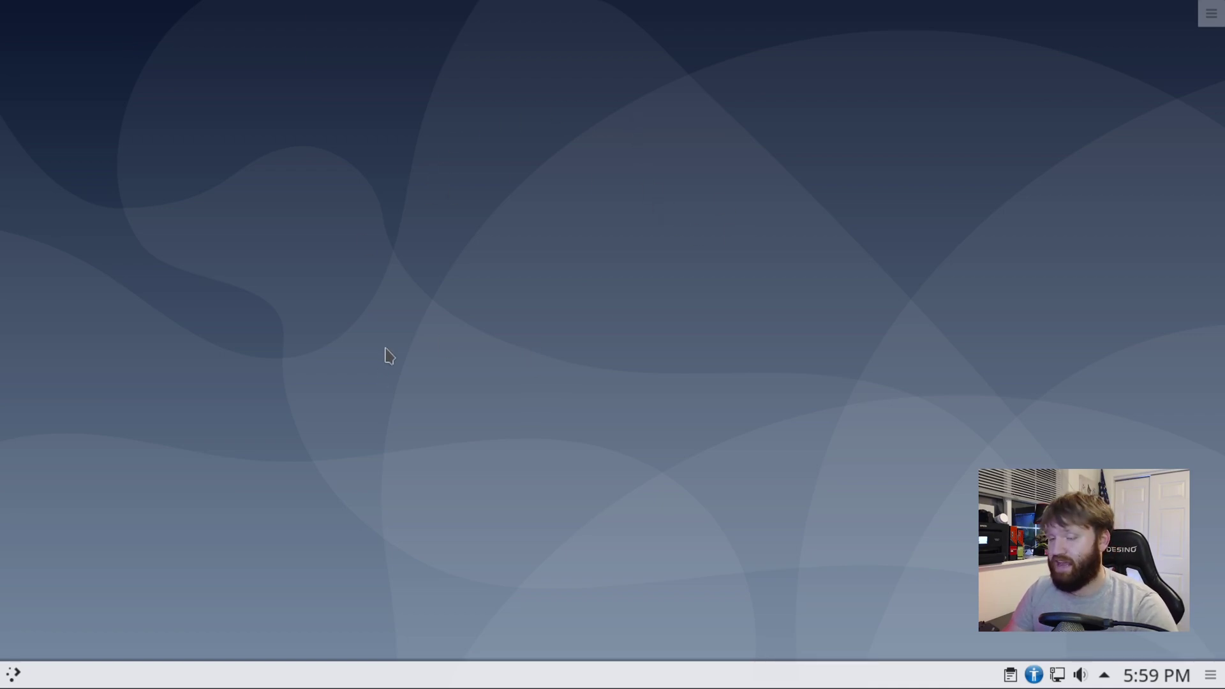
Launch System Settings from the launcher by searching 'set'
{"action": "left_click", "coordinate": [13, 675]}
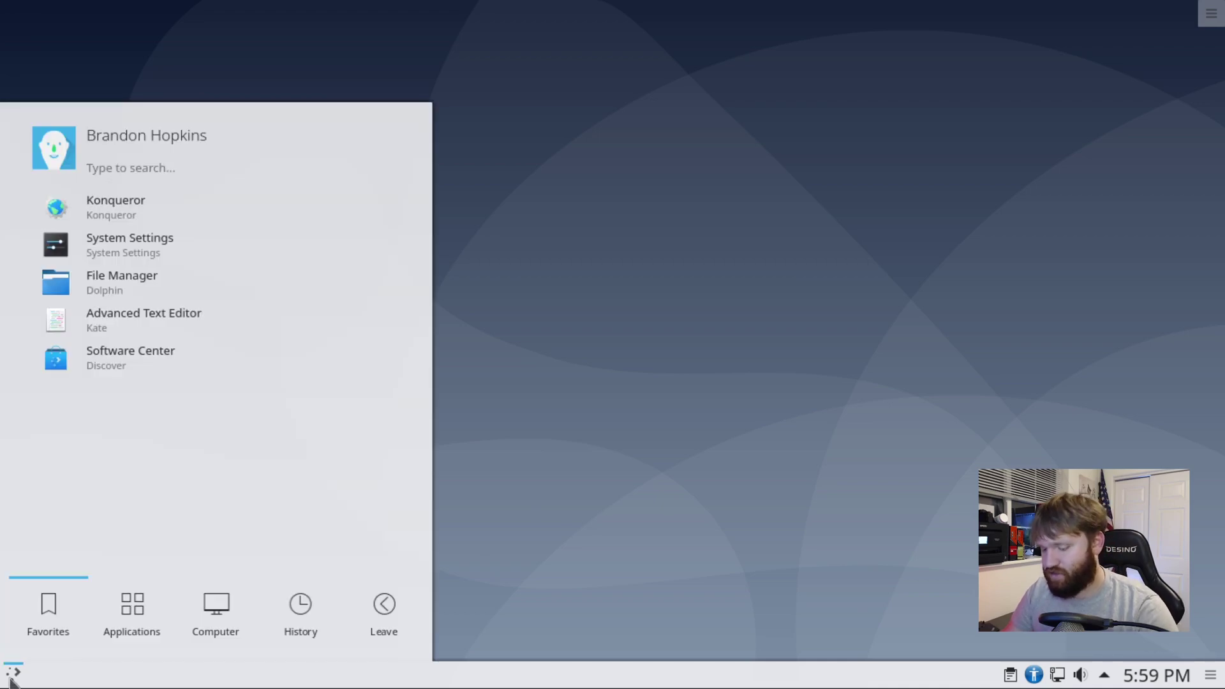
{"action": "type", "text": "set"}
{"action": "key", "text": "Return"}
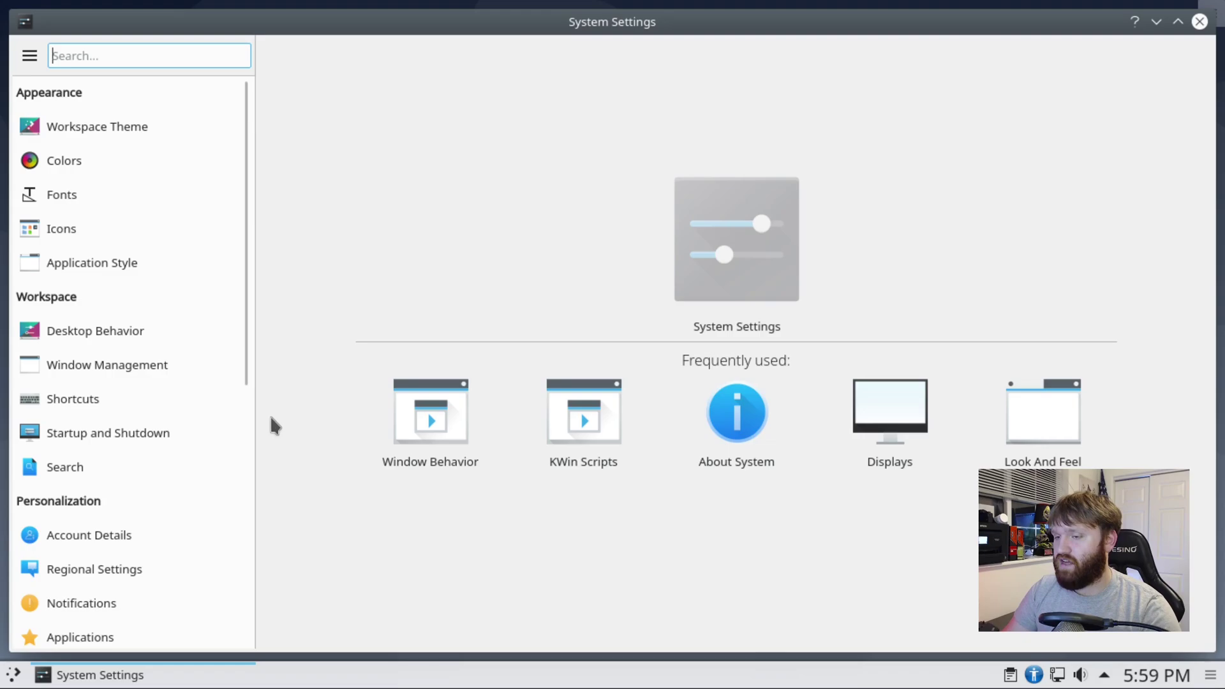
Go to Application Style > Window Decorations and open the Breeze decoration's configuration
{"action": "left_click", "coordinate": [133, 261]}
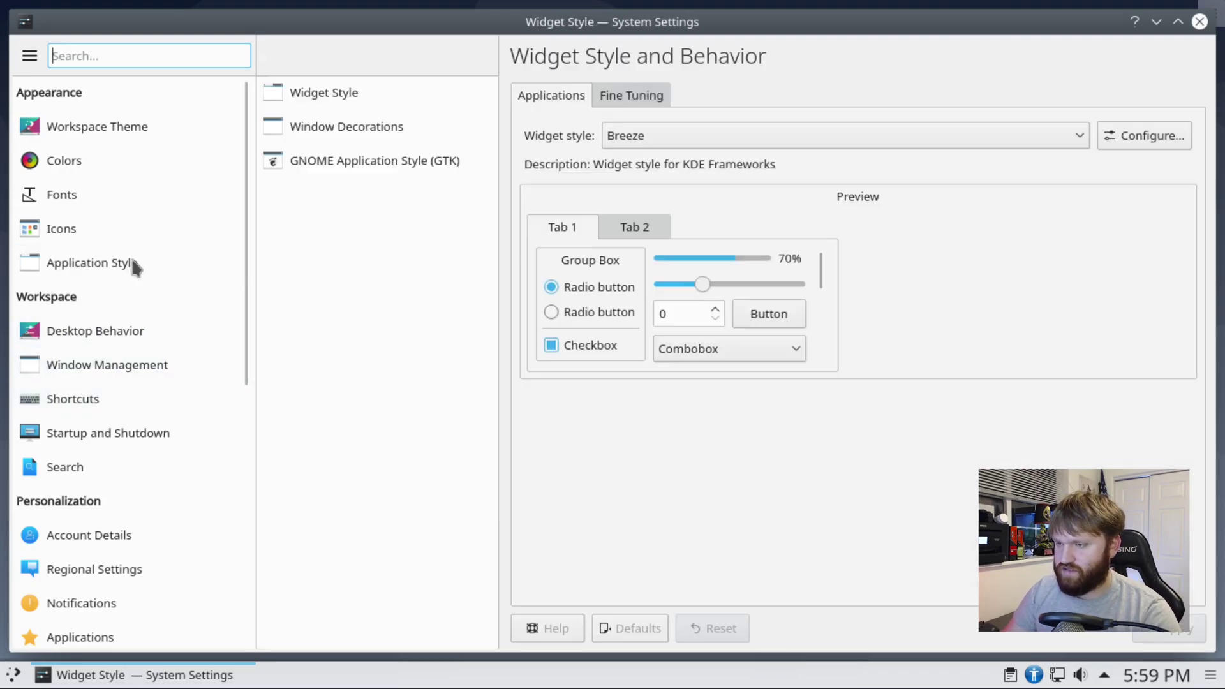
{"action": "left_click", "coordinate": [343, 129]}
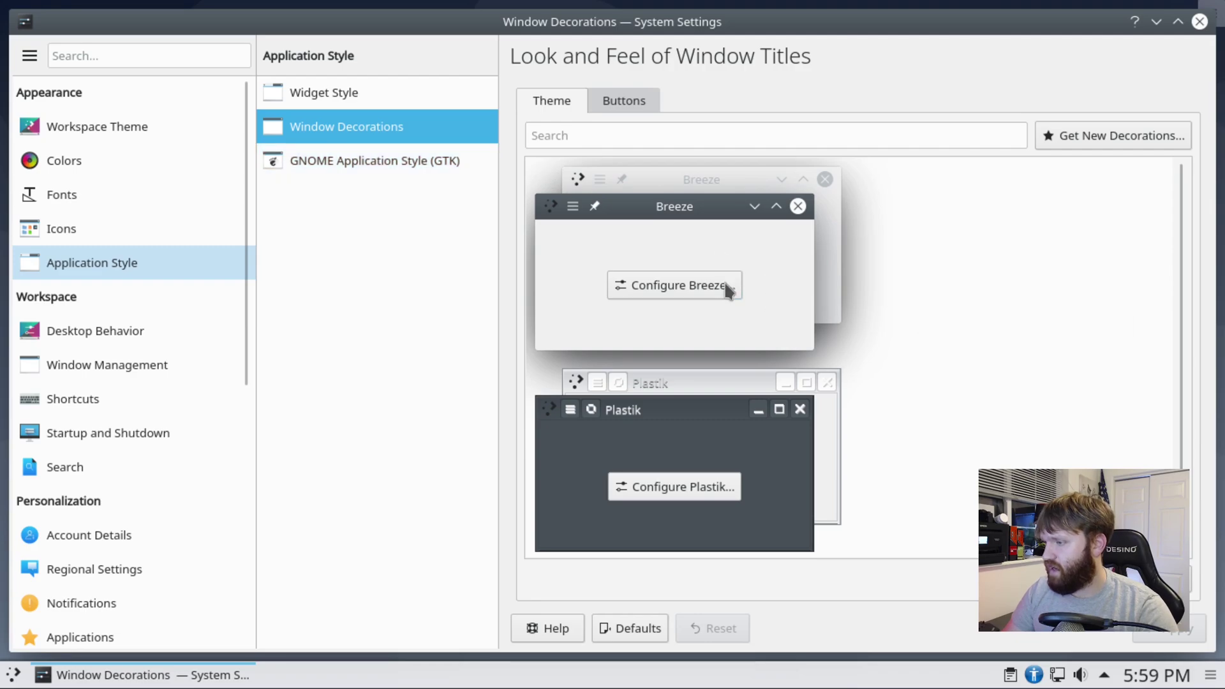
{"action": "left_click", "coordinate": [681, 288]}
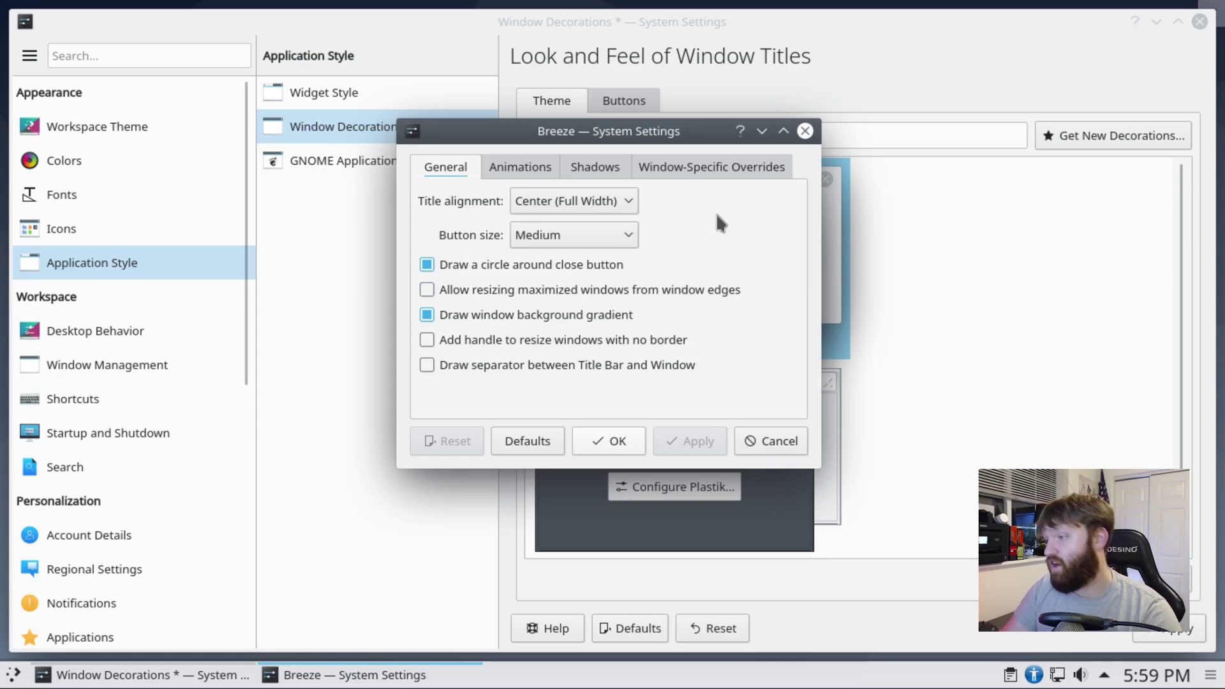
Add a Breeze window-class override matching '.*' with Hide window title bar enabled, and apply it
{"action": "left_click", "coordinate": [709, 163]}
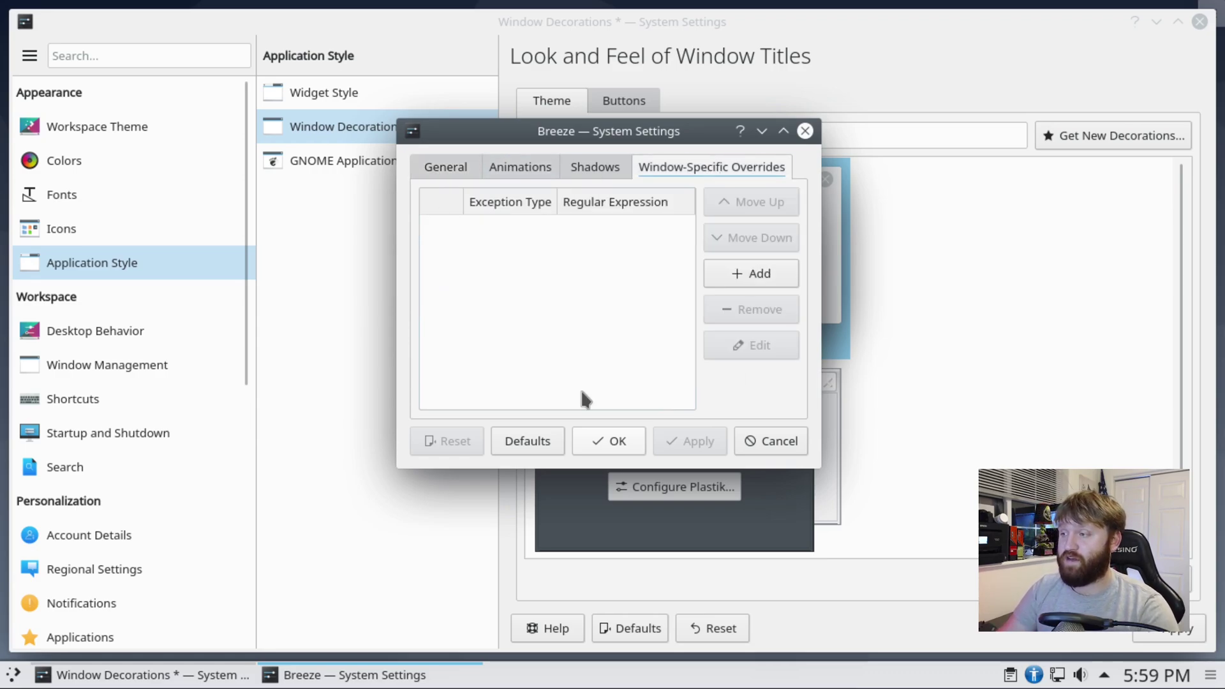
{"action": "left_click", "coordinate": [759, 274]}
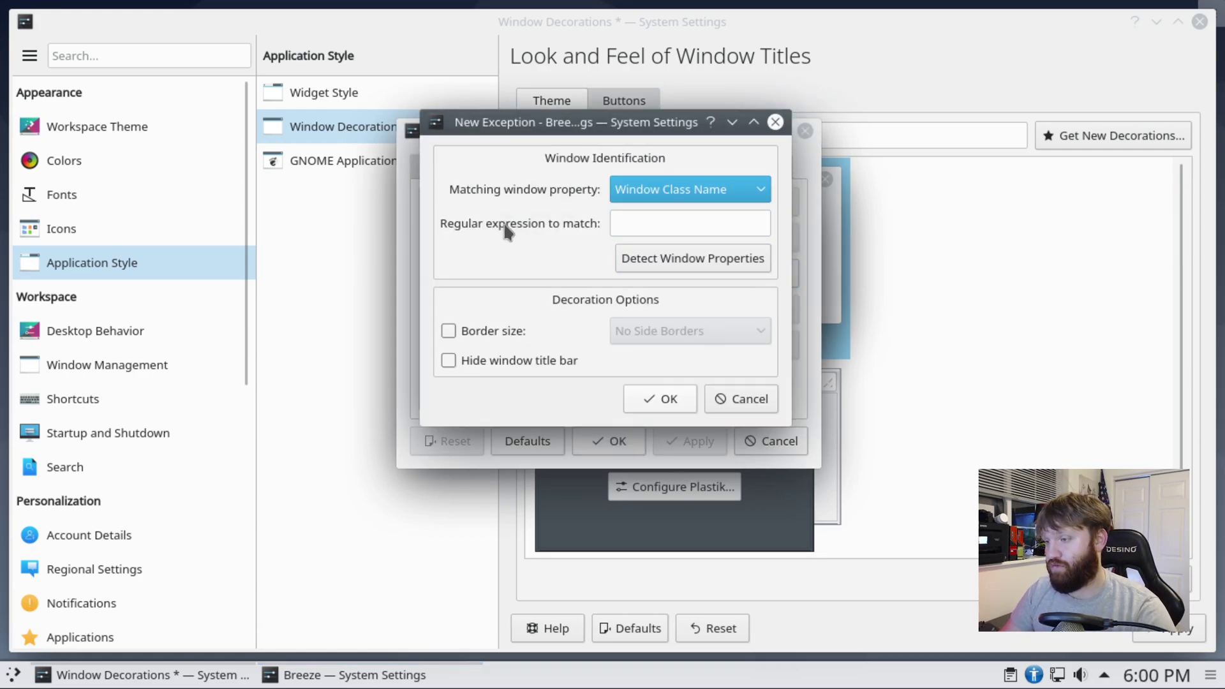
{"action": "left_click", "coordinate": [642, 223]}
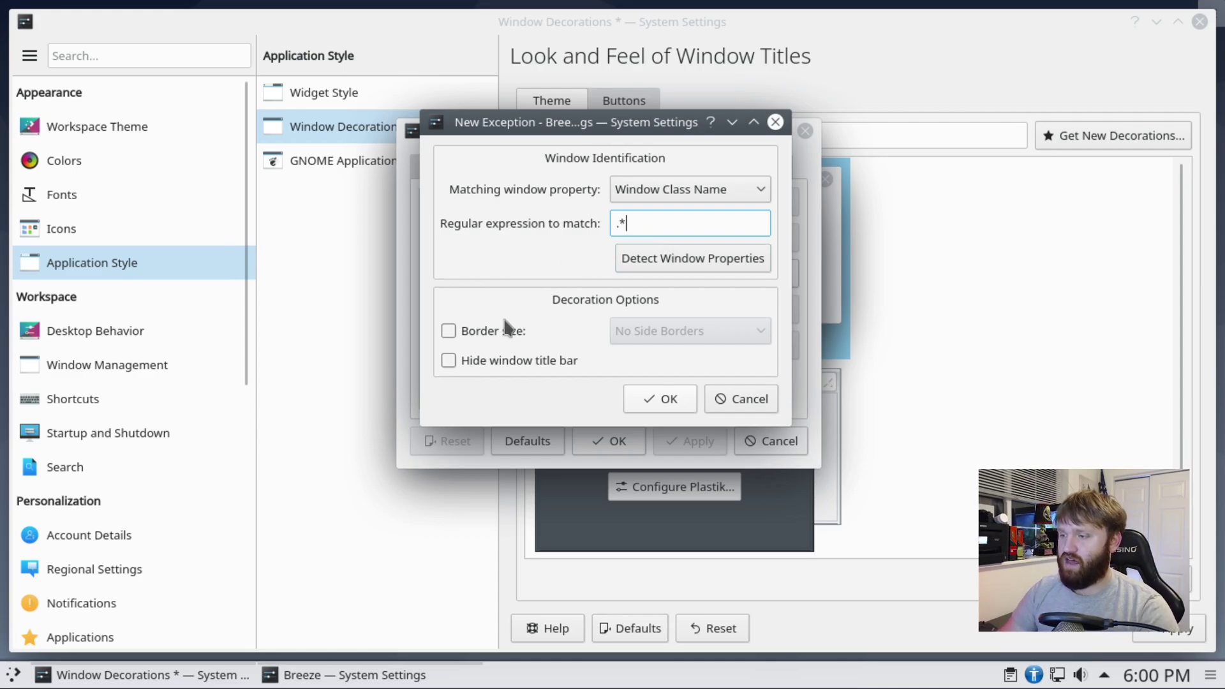
{"action": "left_click", "coordinate": [490, 364]}
{"action": "left_click", "coordinate": [663, 399]}
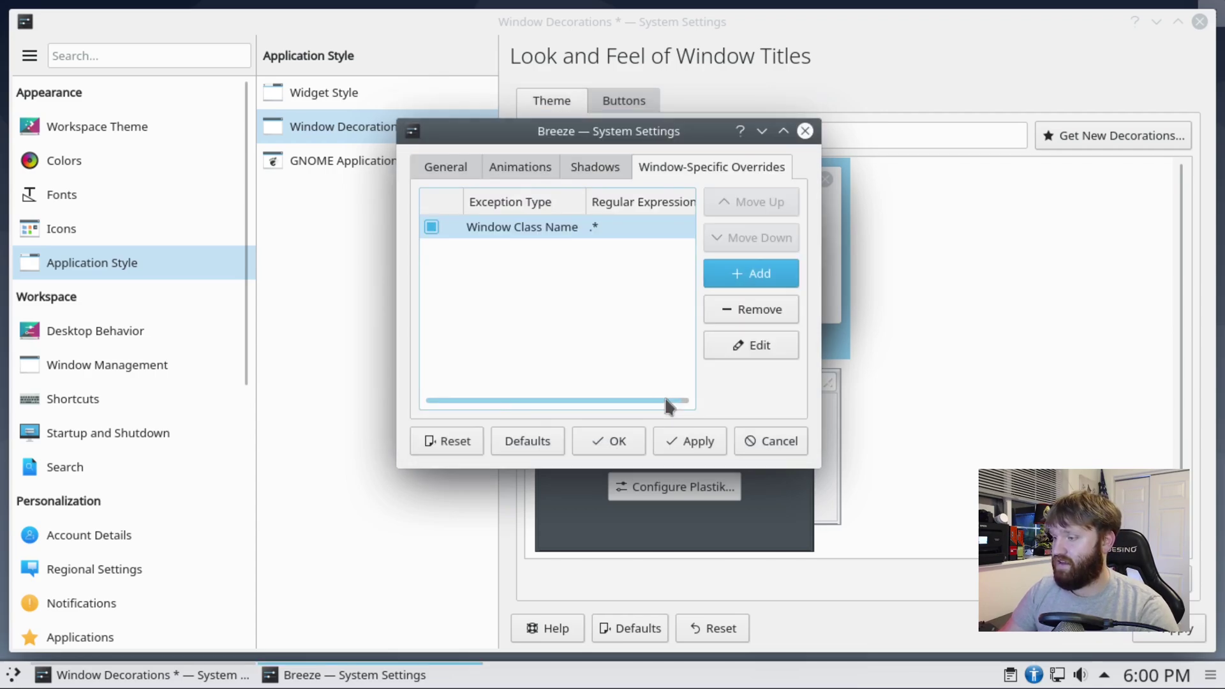
{"action": "left_click", "coordinate": [695, 441]}
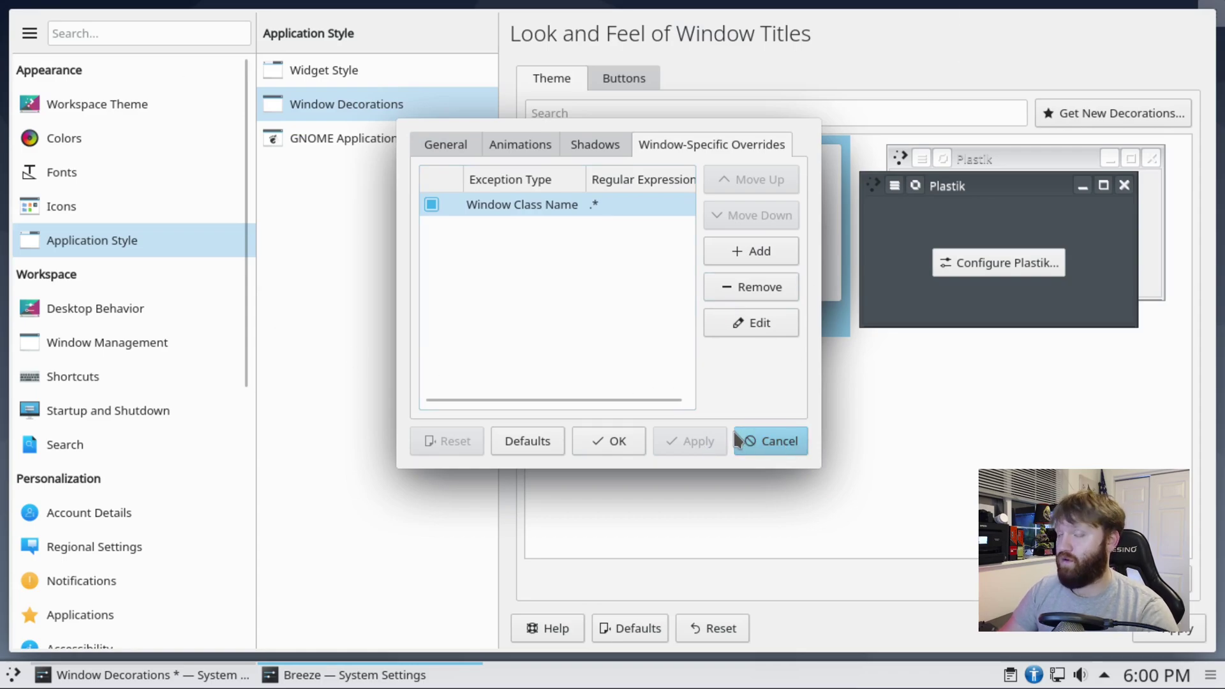
Close the Breeze dialog keeping the override, and confirm Apply in the Apply Settings prompt
{"action": "left_click", "coordinate": [623, 441]}
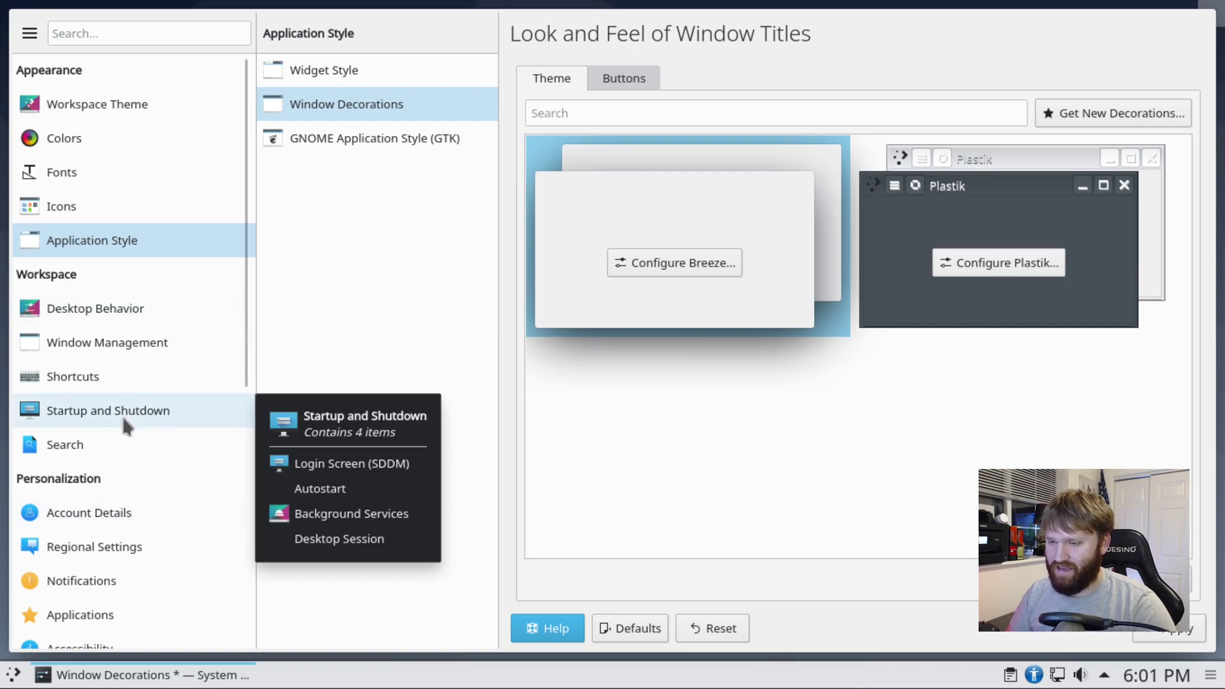
{"action": "left_click", "coordinate": [114, 390]}
{"action": "left_click", "coordinate": [599, 367]}
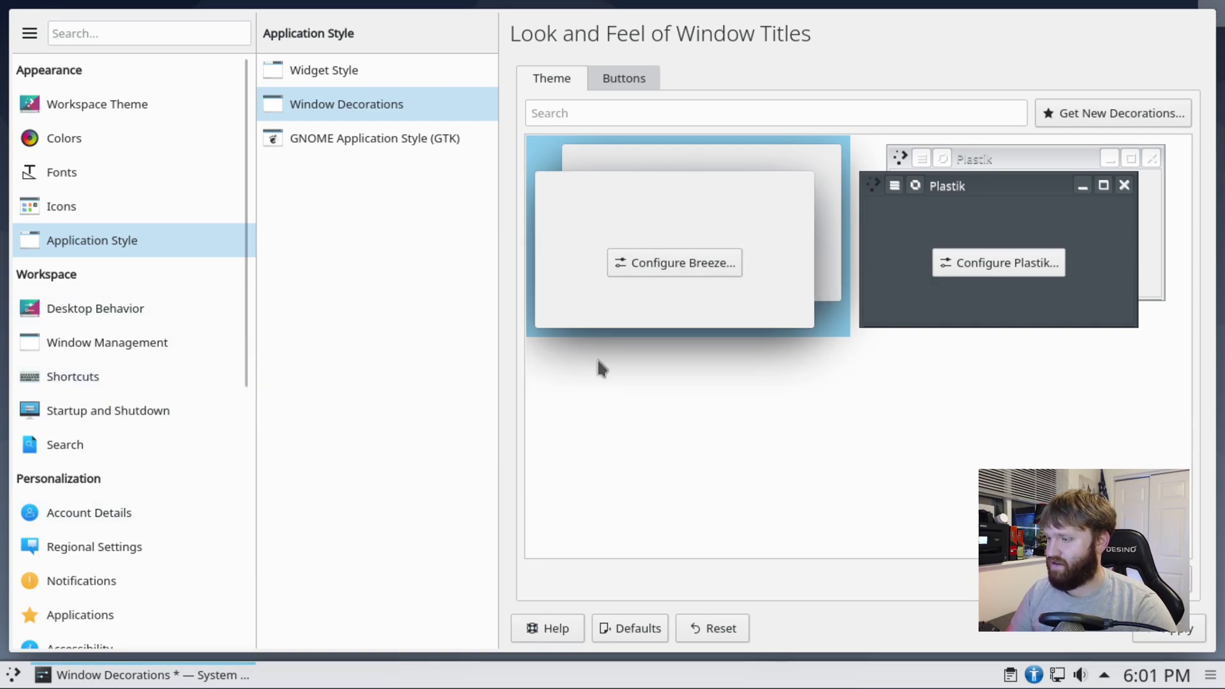
Filter KWin's global shortcuts by 'close' to find Close Window (Alt+F4), then press Alt+F4
{"action": "left_click", "coordinate": [90, 383]}
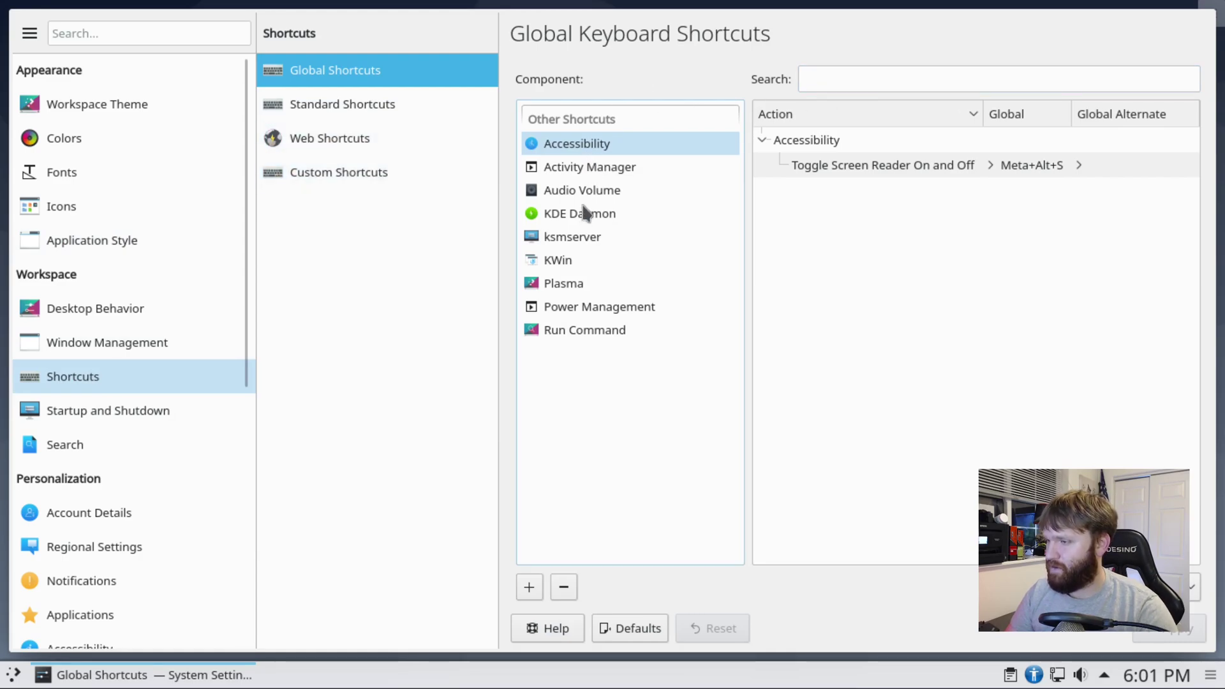
{"action": "left_click", "coordinate": [602, 259]}
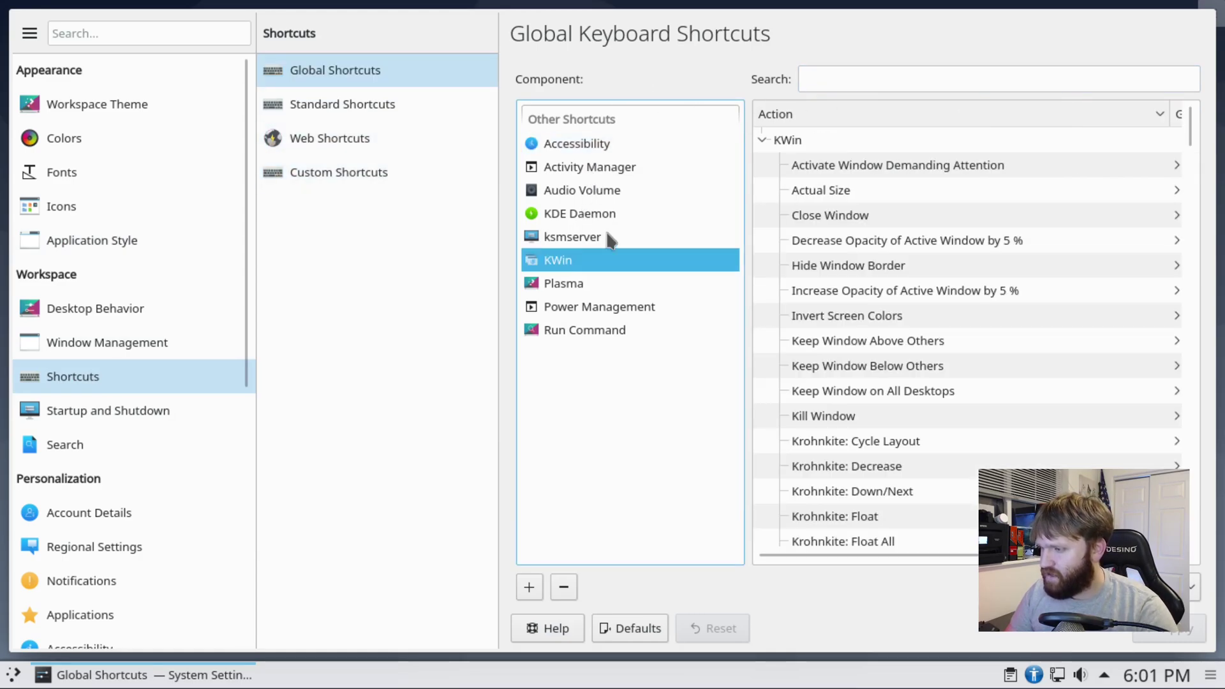
{"action": "left_click", "coordinate": [827, 88]}
{"action": "type", "text": "close"}
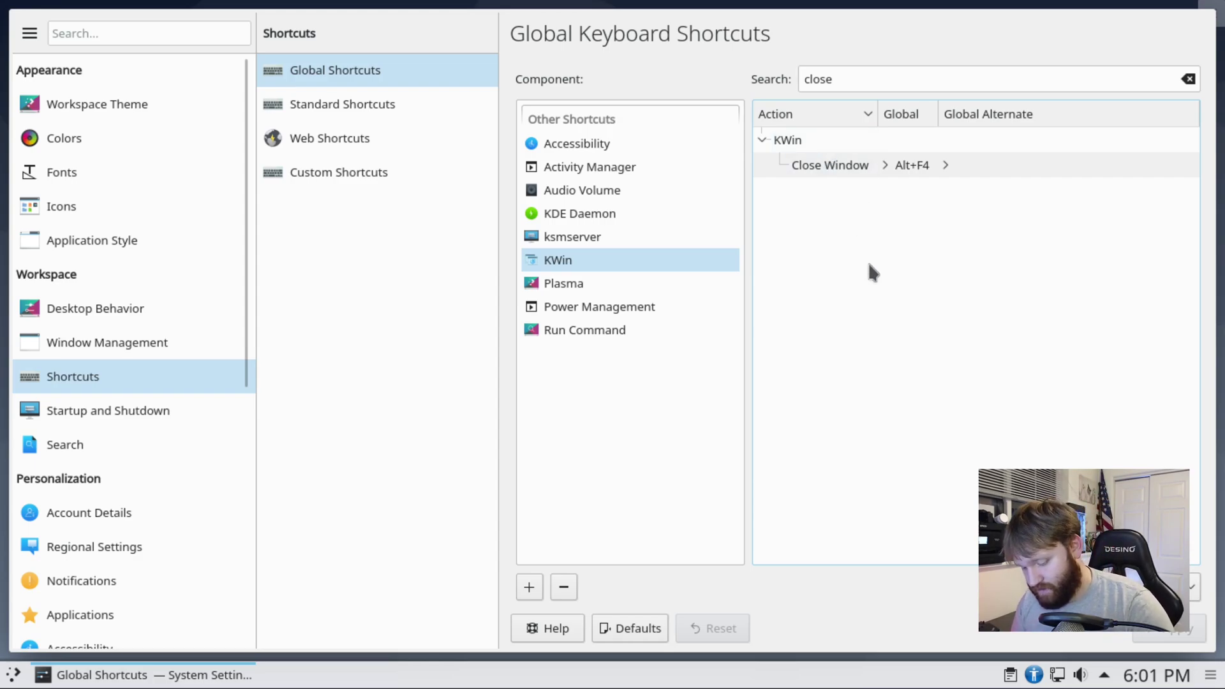
{"action": "key", "text": "alt+F4"}
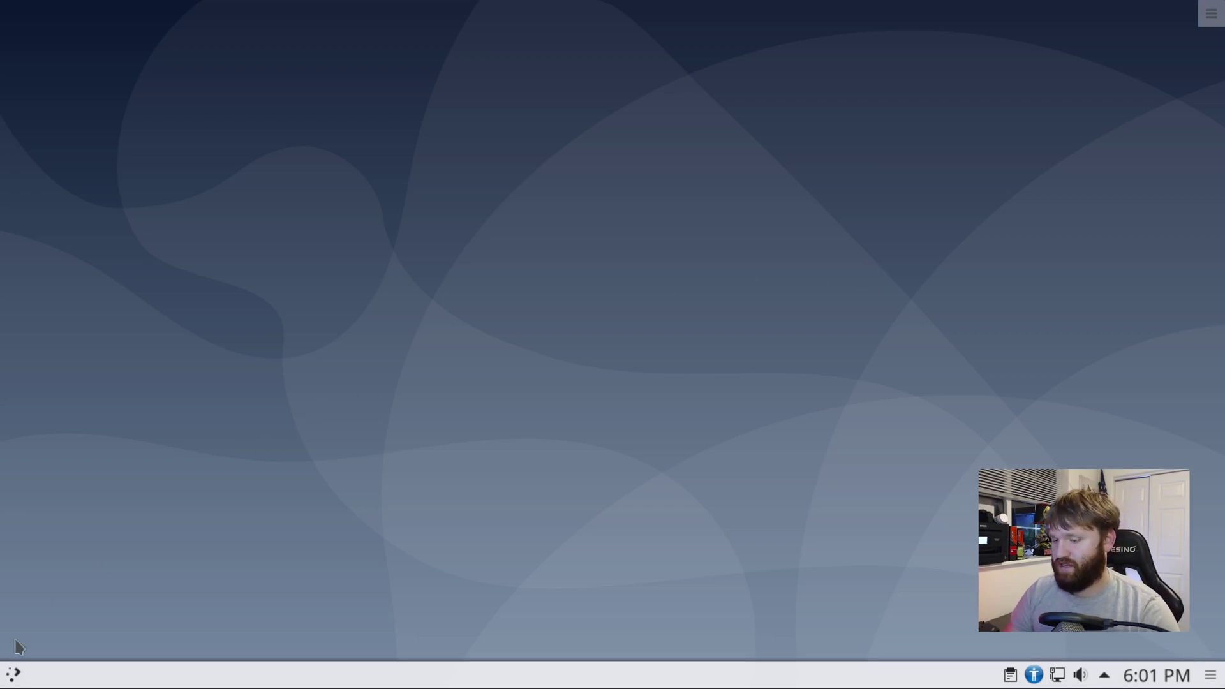
Launch two Dolphin windows and a Konsole terminal from the application launcher
{"action": "left_click", "coordinate": [13, 675]}
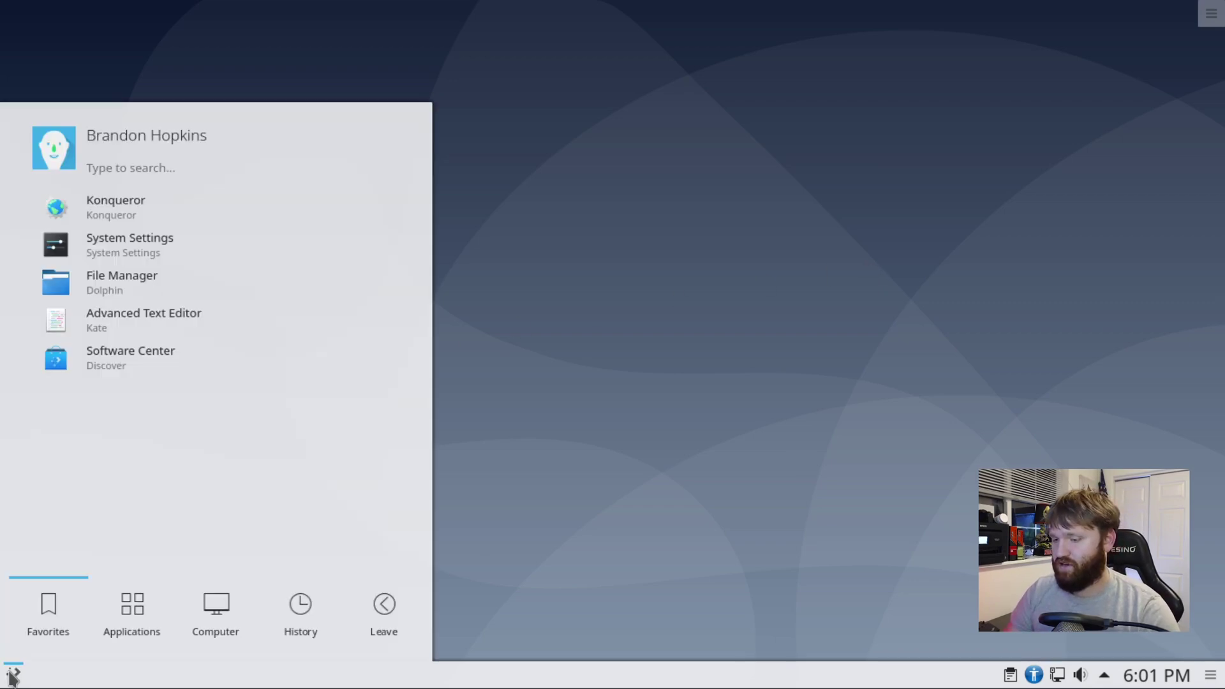
{"action": "left_click", "coordinate": [147, 273]}
{"action": "left_click", "coordinate": [20, 664]}
{"action": "left_click", "coordinate": [135, 278]}
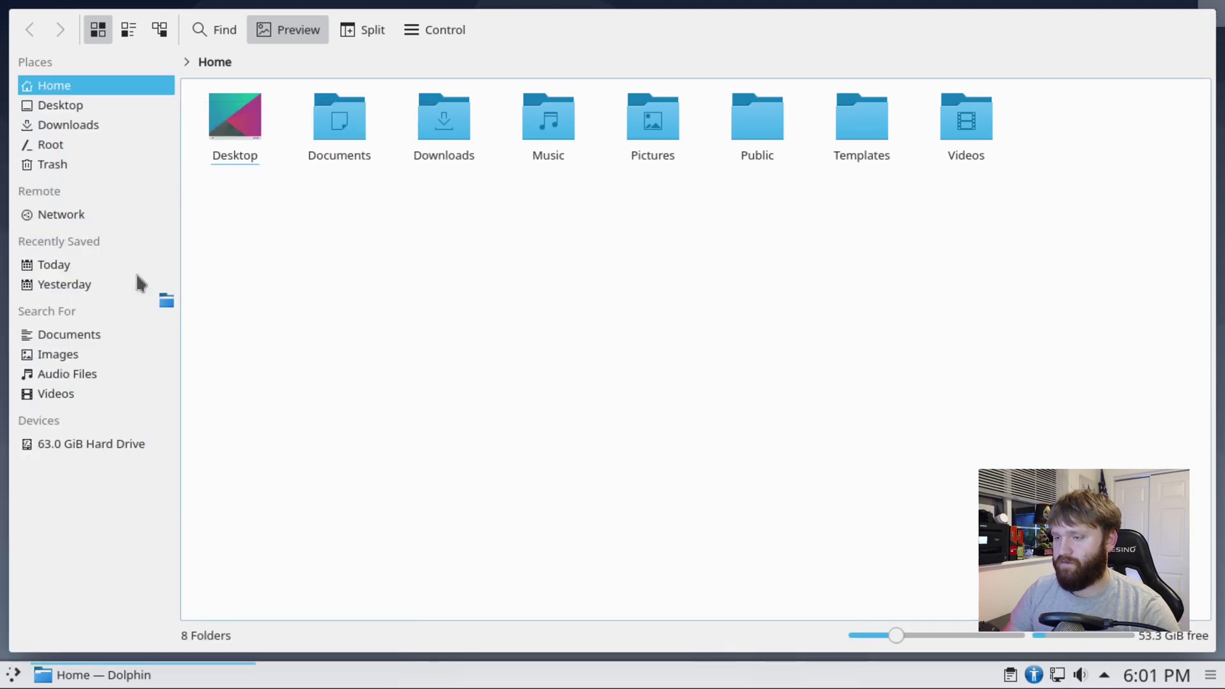
{"action": "left_click", "coordinate": [14, 674]}
{"action": "type", "text": "term"}
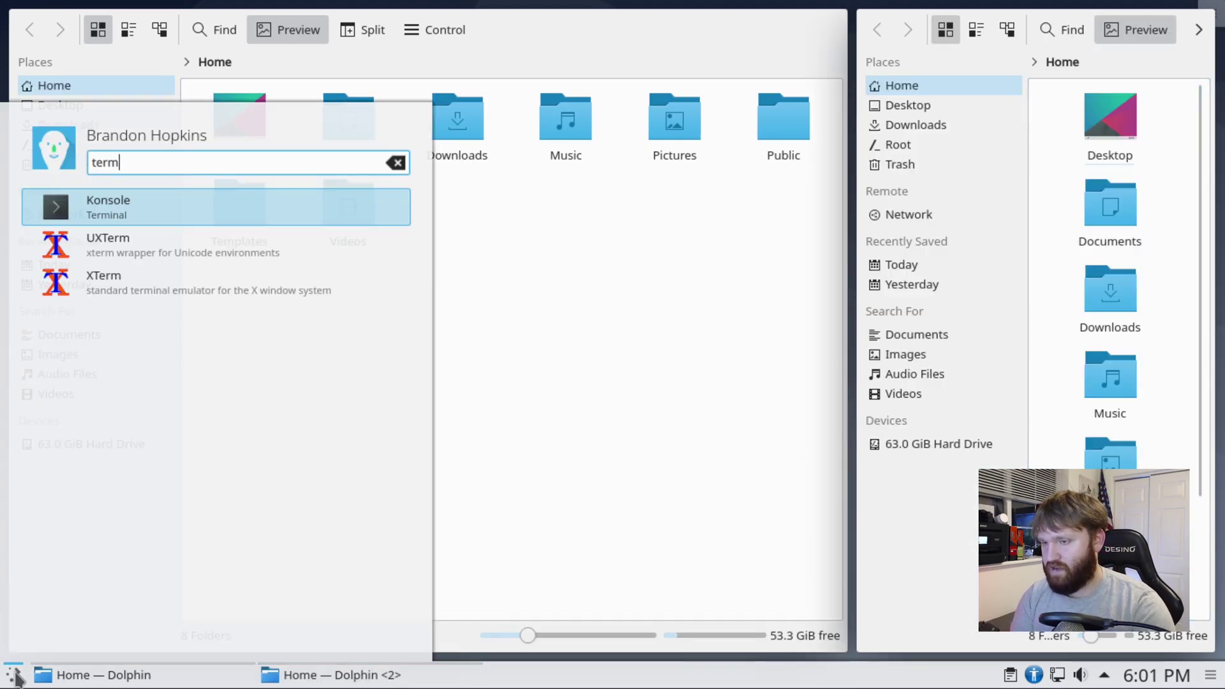
{"action": "key", "text": "Return"}
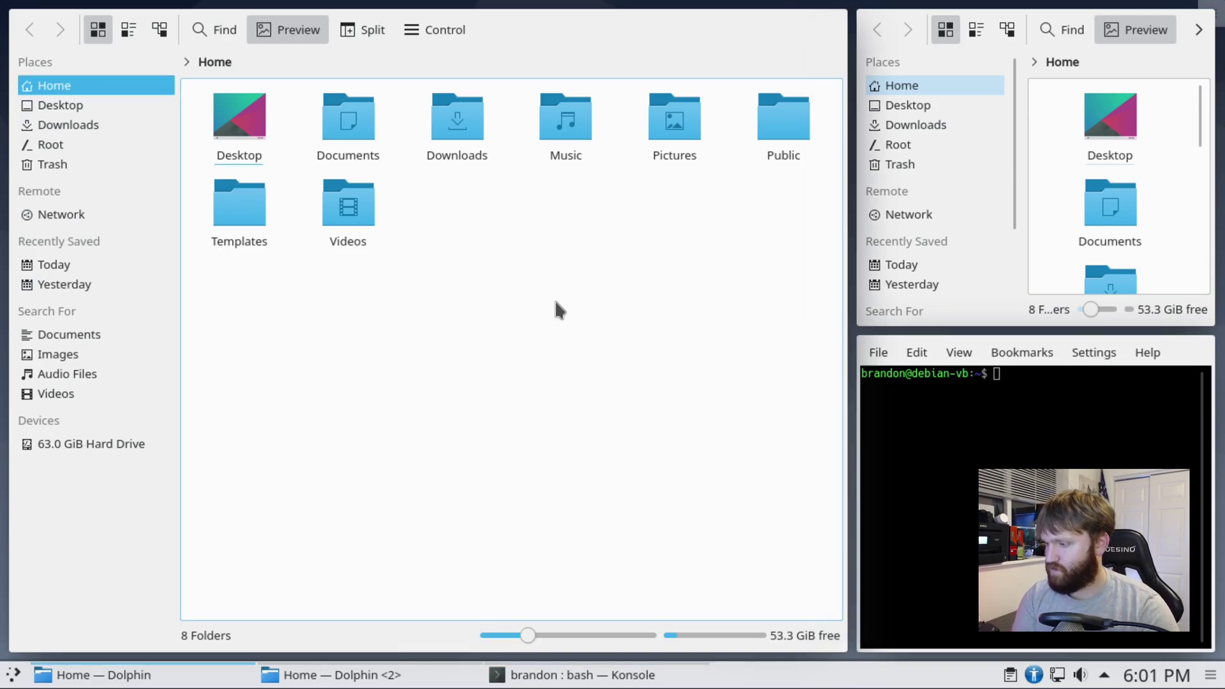
Narrow the left tile with Super+Ctrl+H, close the second Dolphin, and clear the terminal prompt
{"action": "key", "text": "super+ctrl+h"}
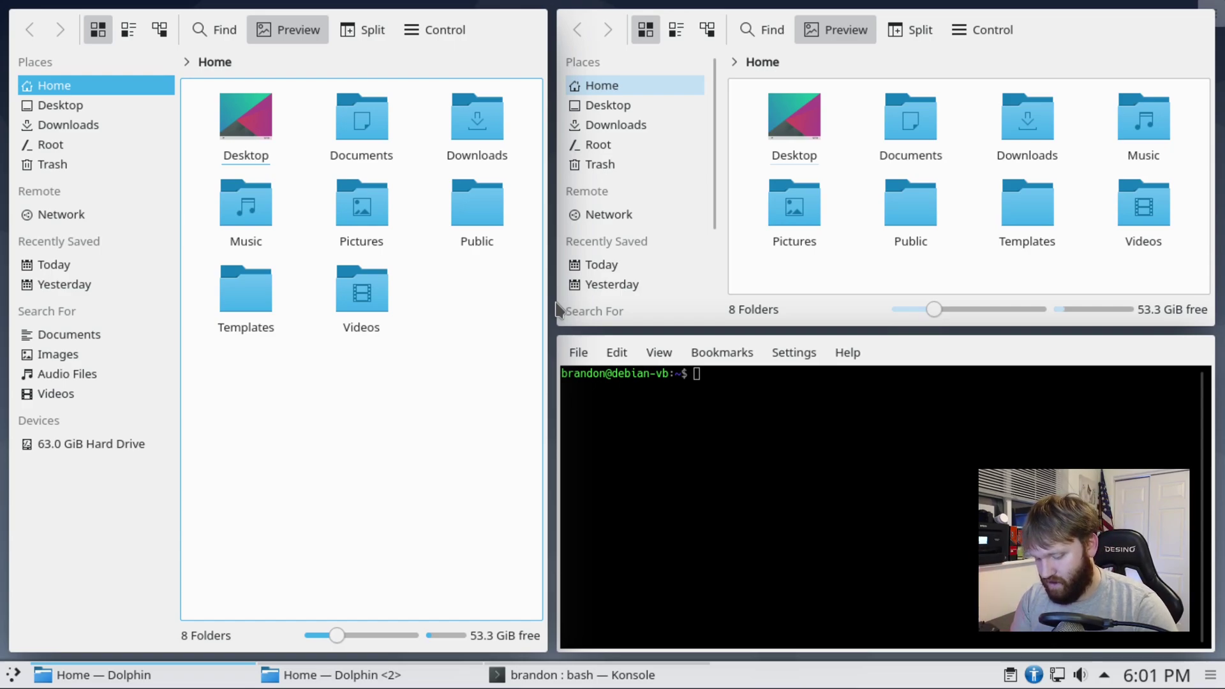
{"action": "key", "text": "alt+F4"}
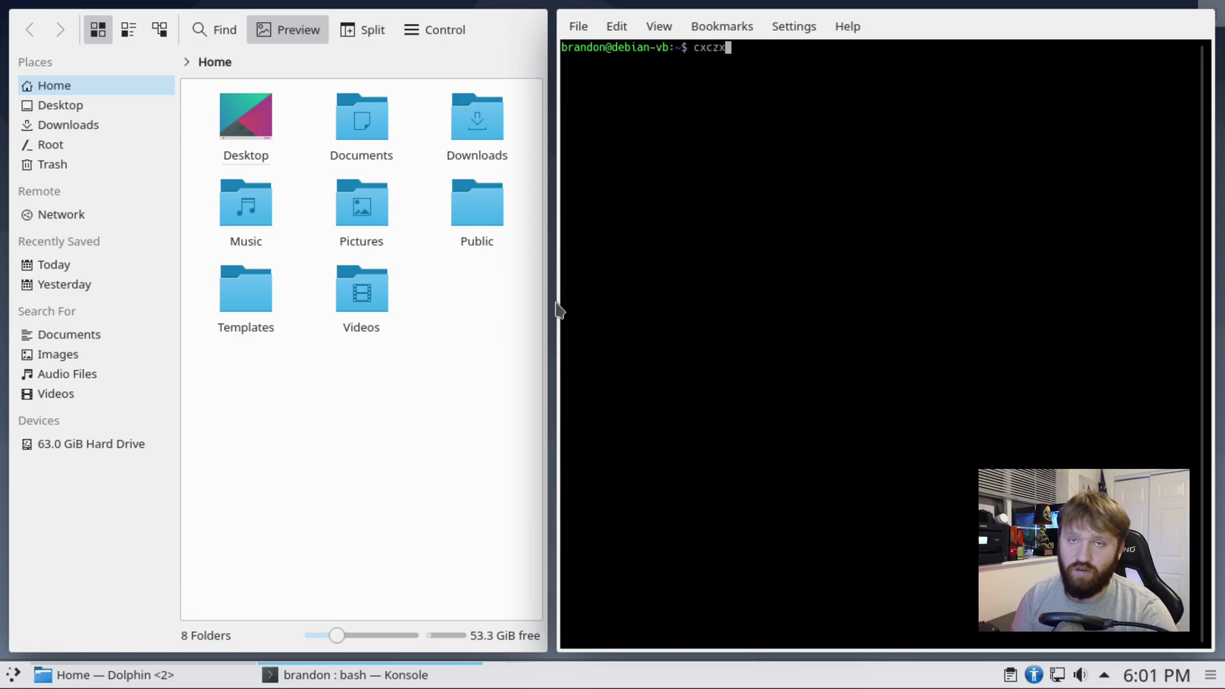
{"action": "key", "text": "BackSpace"}
{"action": "key", "text": "BackSpace"}
{"action": "key", "text": "BackSpace"}
{"action": "key", "text": "BackSpace"}
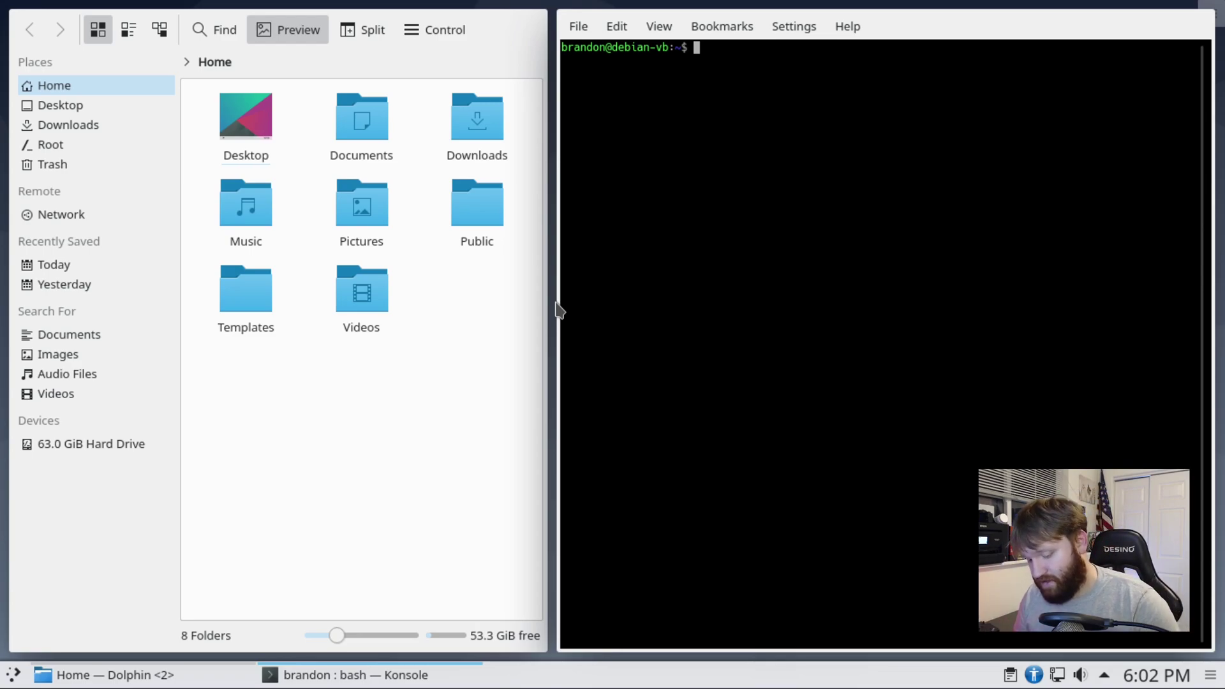
{"action": "key", "text": "super"}
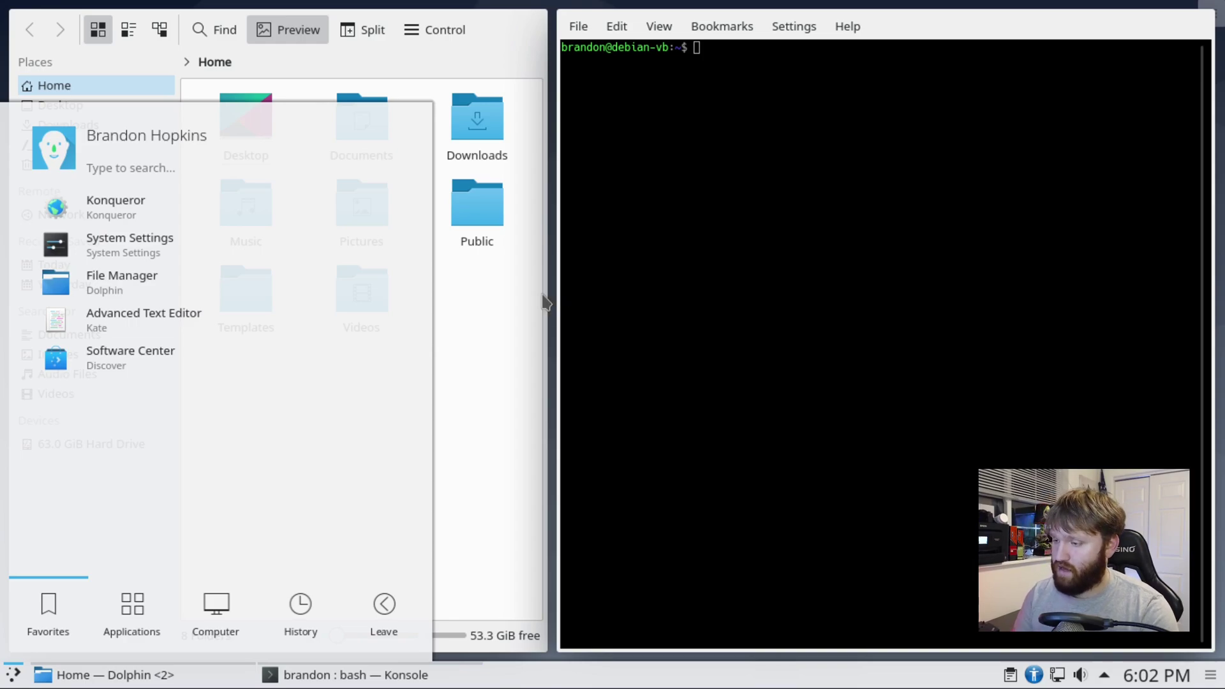
Launch System Settings and untick the Krohnkite script under Window Management > KWin Scripts
{"action": "left_click", "coordinate": [153, 631]}
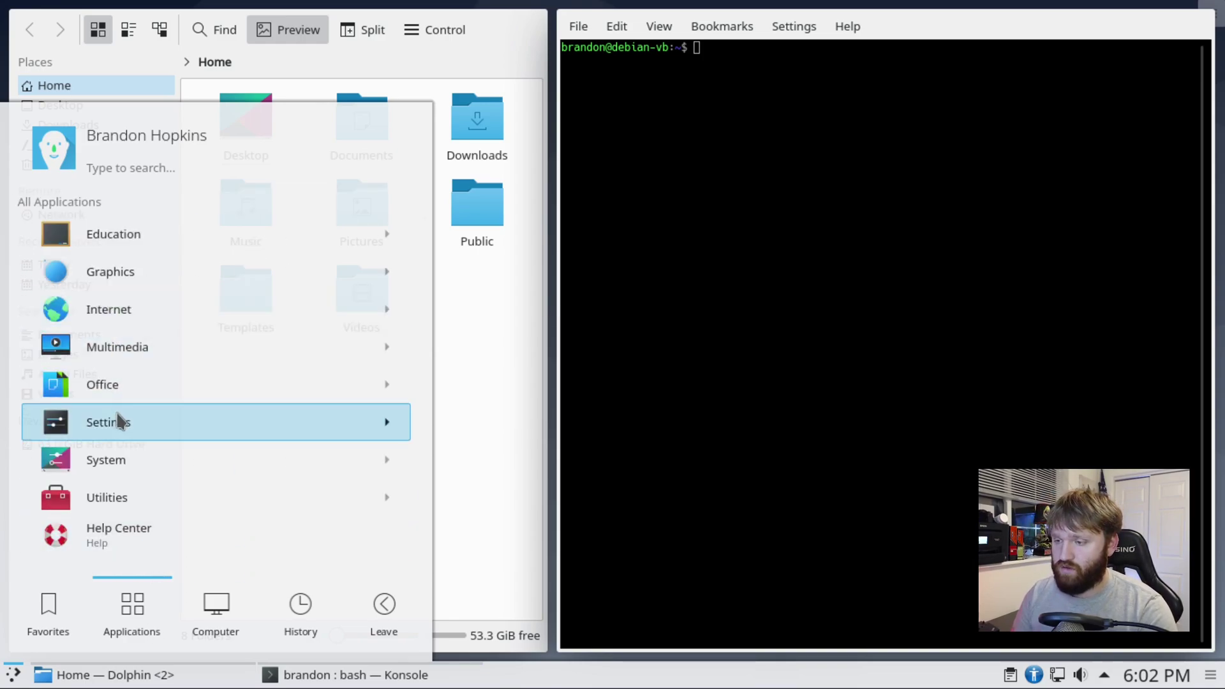
{"action": "left_click", "coordinate": [116, 413]}
{"action": "left_click", "coordinate": [142, 317]}
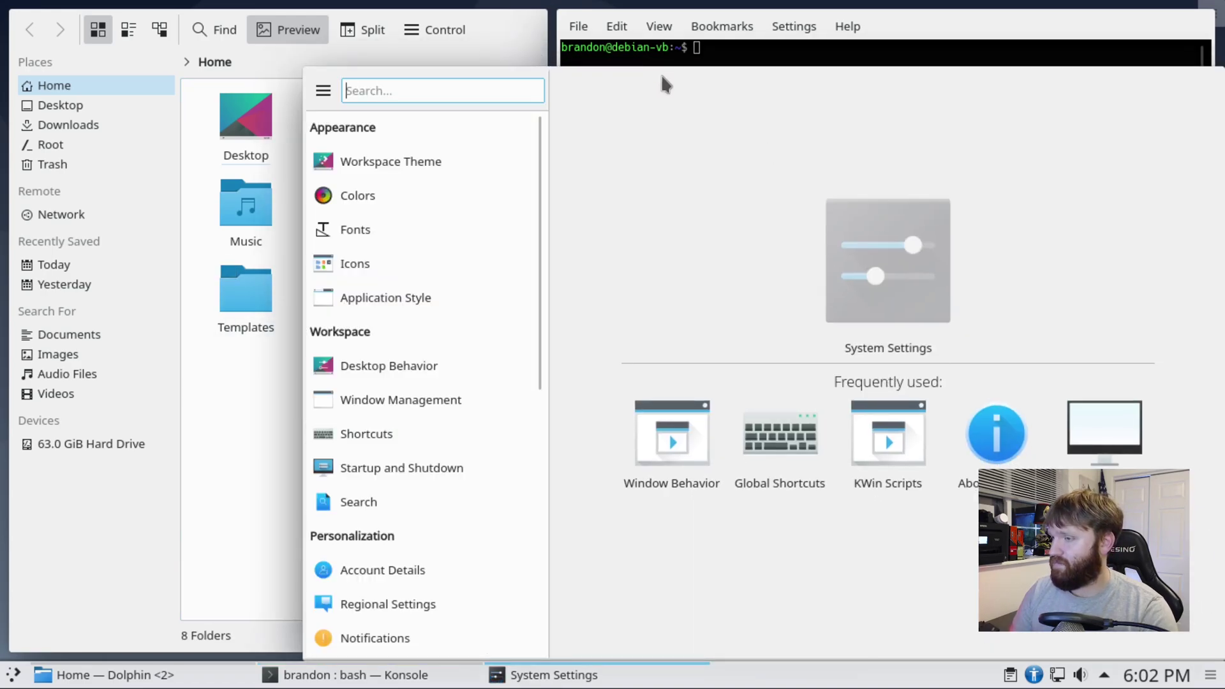
{"action": "left_click_drag", "start_coordinate": [678, 98], "coordinate": [514, 71]}
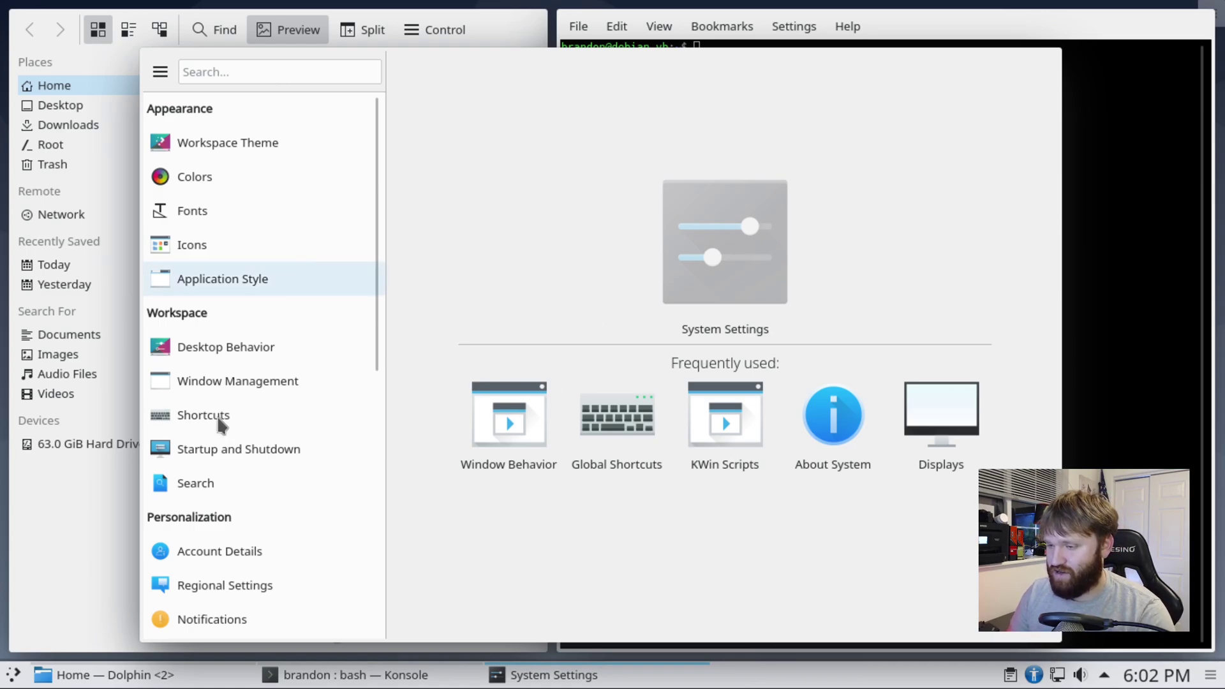
{"action": "left_click", "coordinate": [244, 380]}
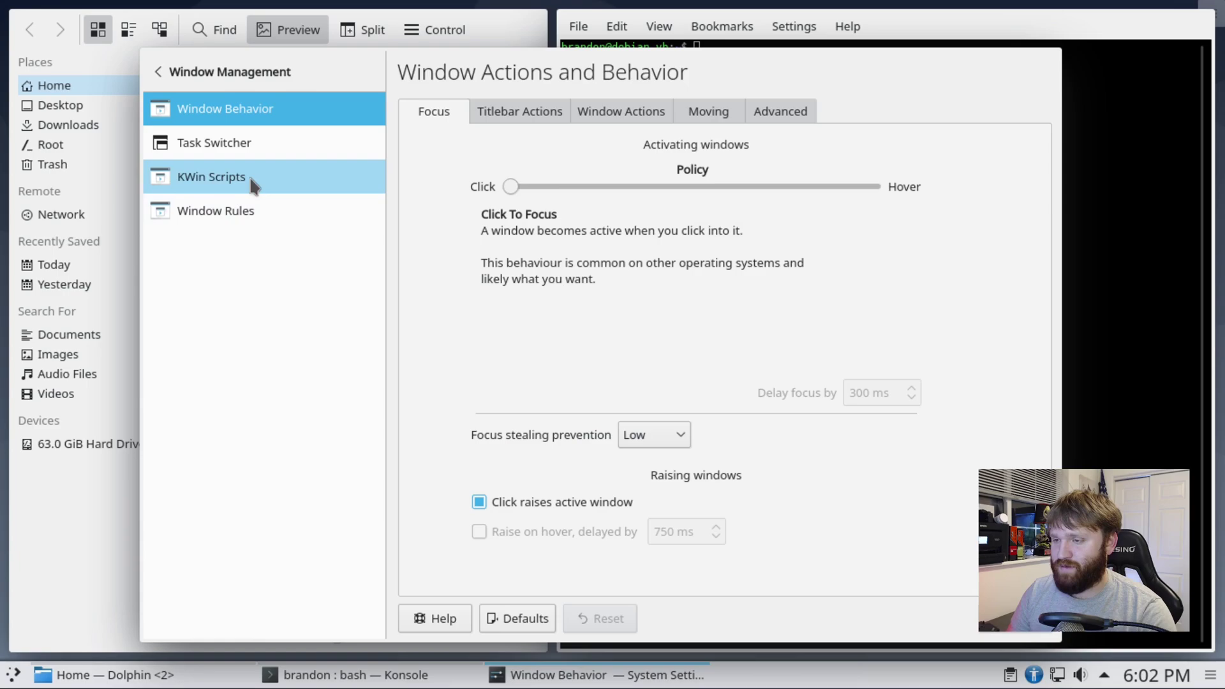
{"action": "left_click", "coordinate": [253, 187]}
{"action": "left_click", "coordinate": [418, 227]}
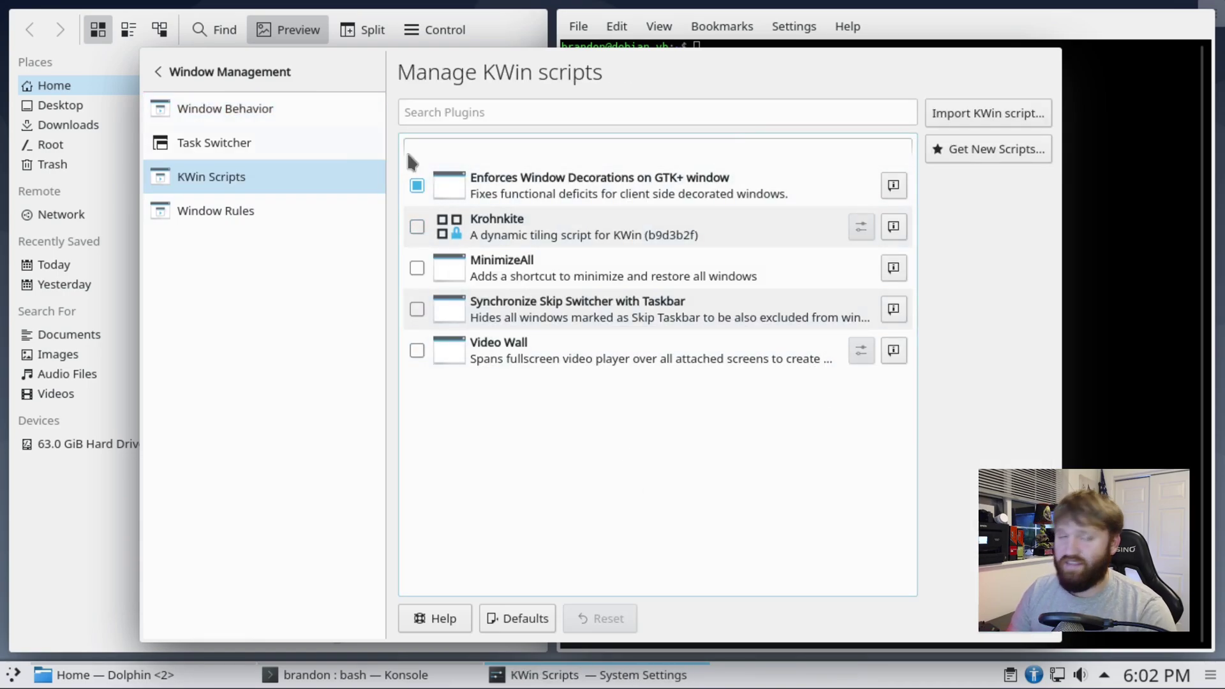
Remove Breeze's Window Class Name override, save the decoration settings, and apply the changes
{"action": "left_click", "coordinate": [213, 83]}
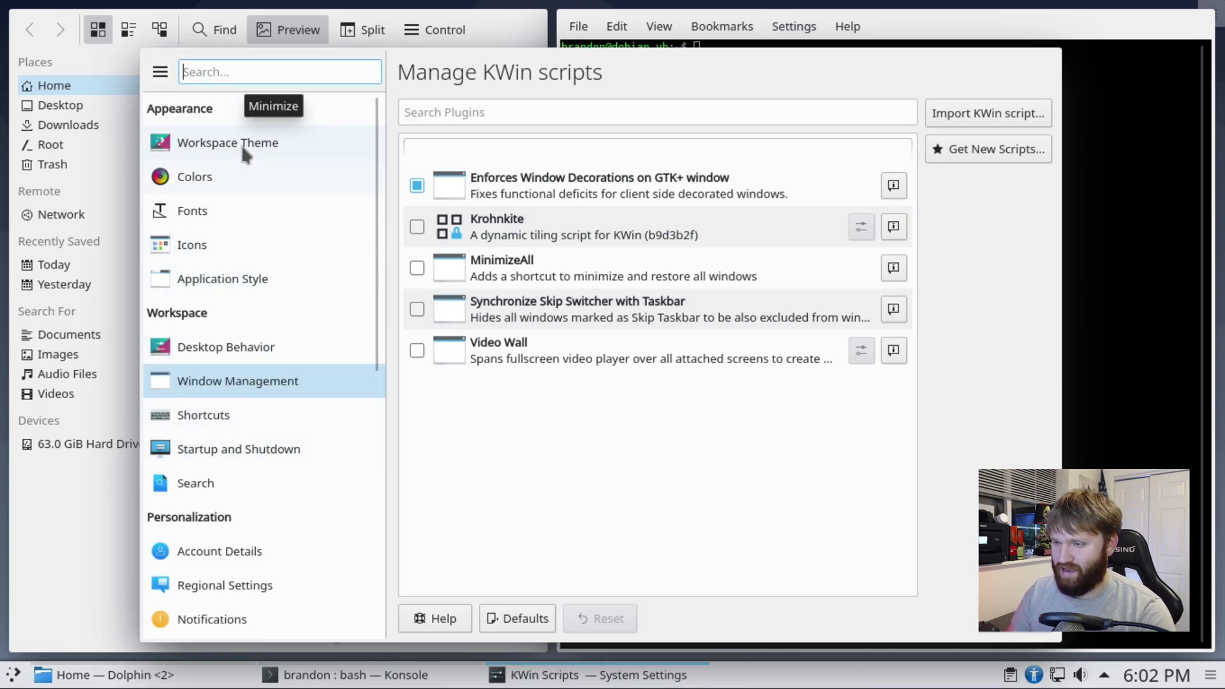
{"action": "left_click", "coordinate": [268, 279]}
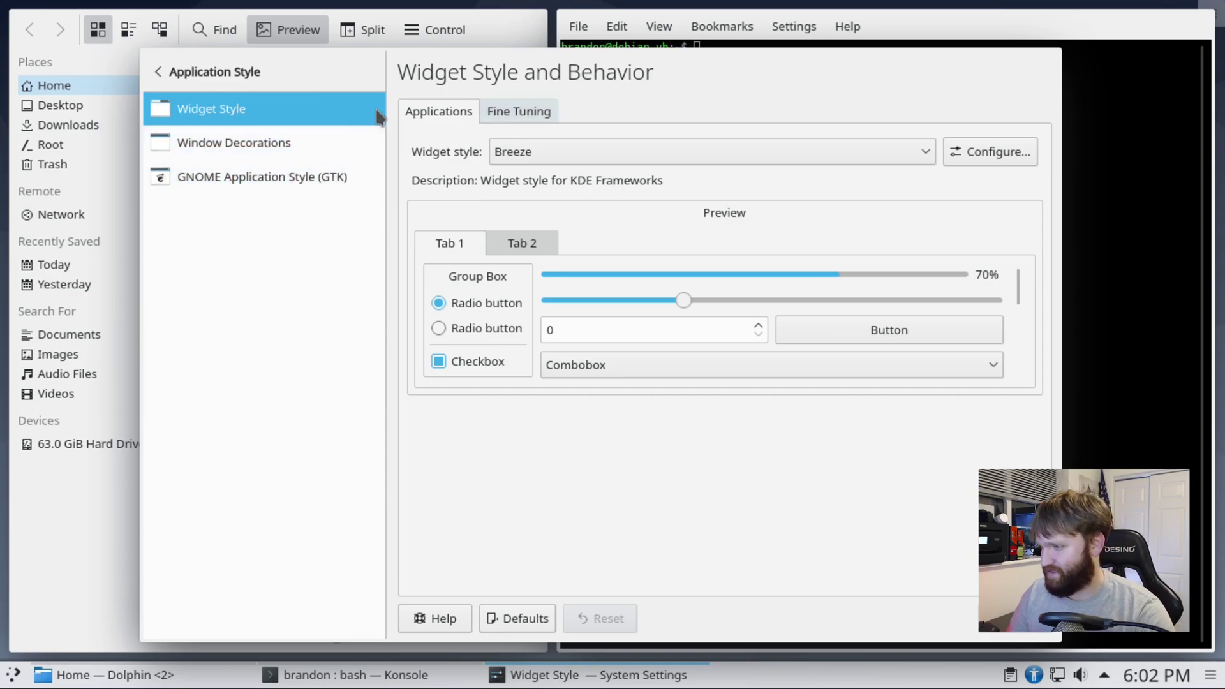
{"action": "left_click", "coordinate": [309, 146]}
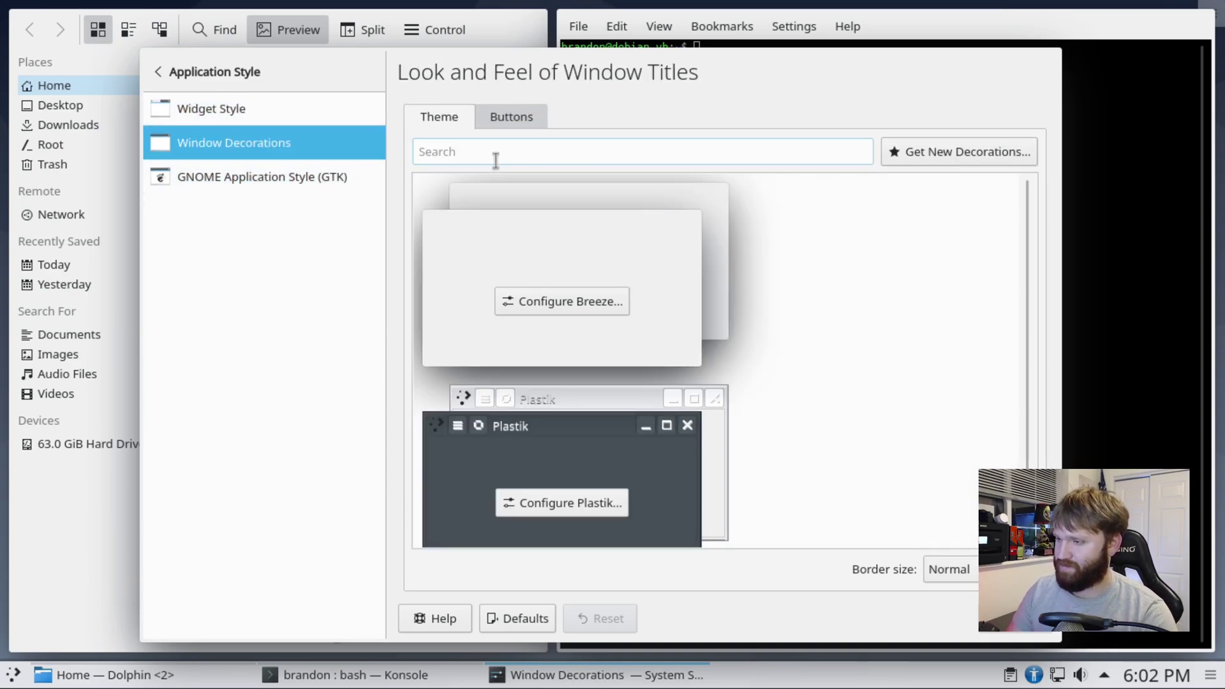
{"action": "left_click", "coordinate": [588, 301]}
{"action": "left_click", "coordinate": [710, 189]}
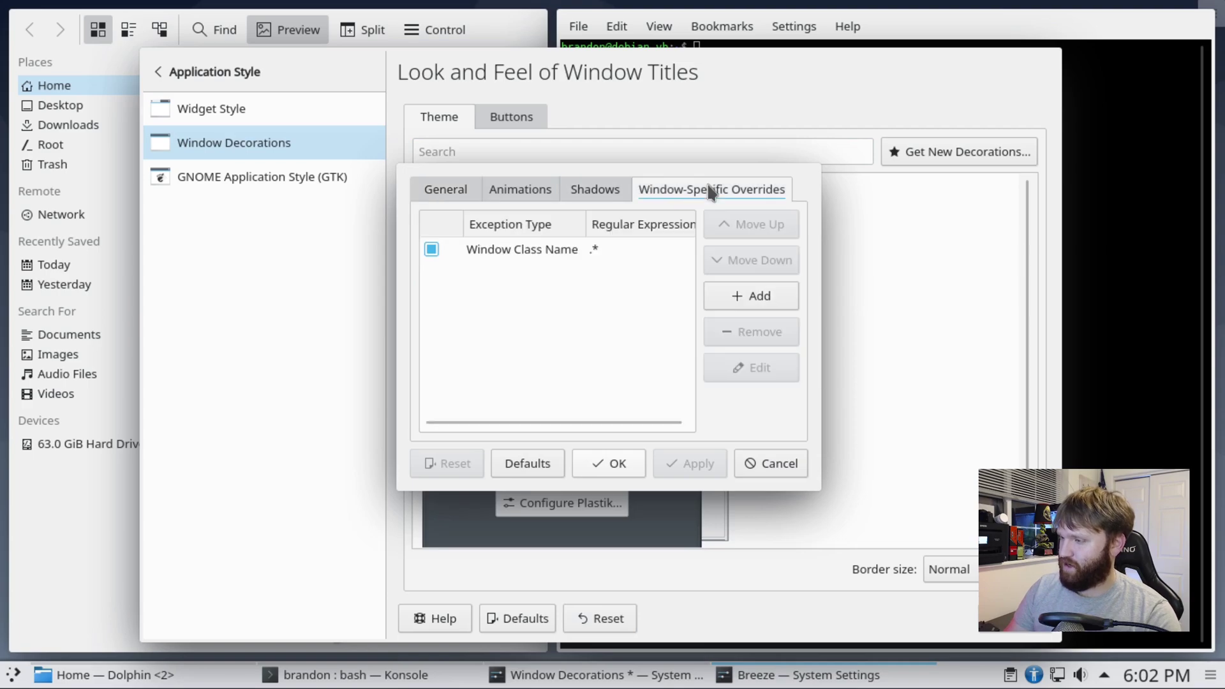
{"action": "double_click", "coordinate": [521, 249]}
{"action": "left_click", "coordinate": [740, 447]}
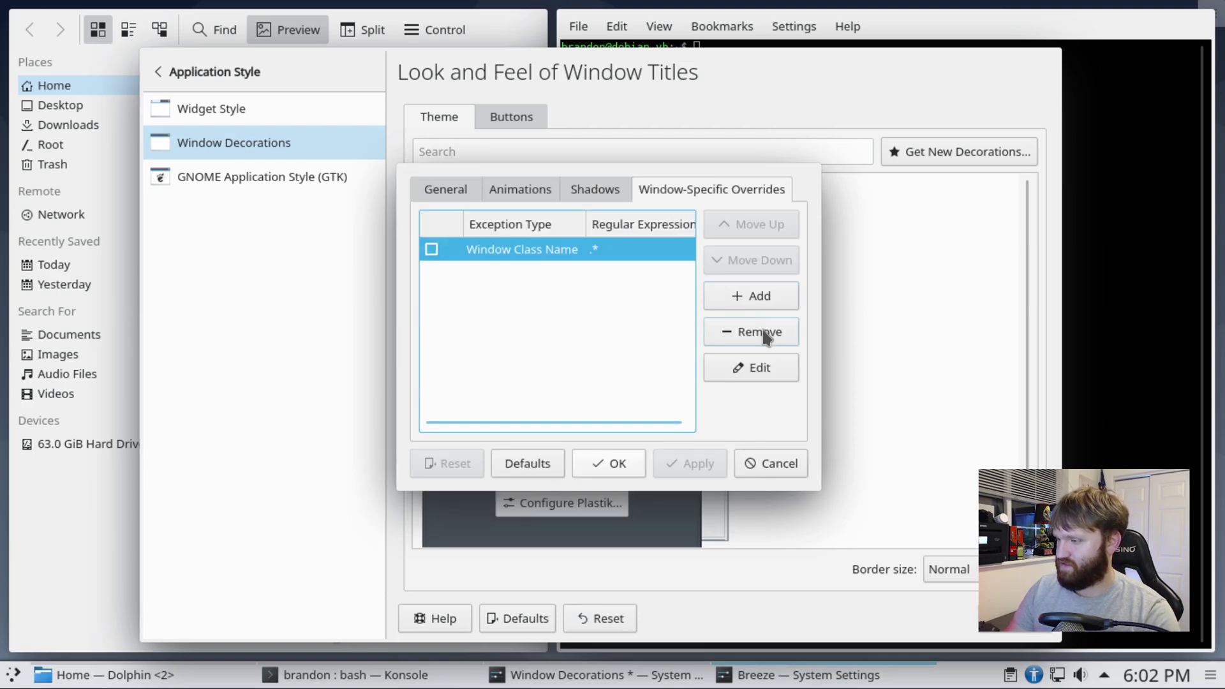
{"action": "left_click", "coordinate": [759, 333]}
{"action": "left_click", "coordinate": [611, 359]}
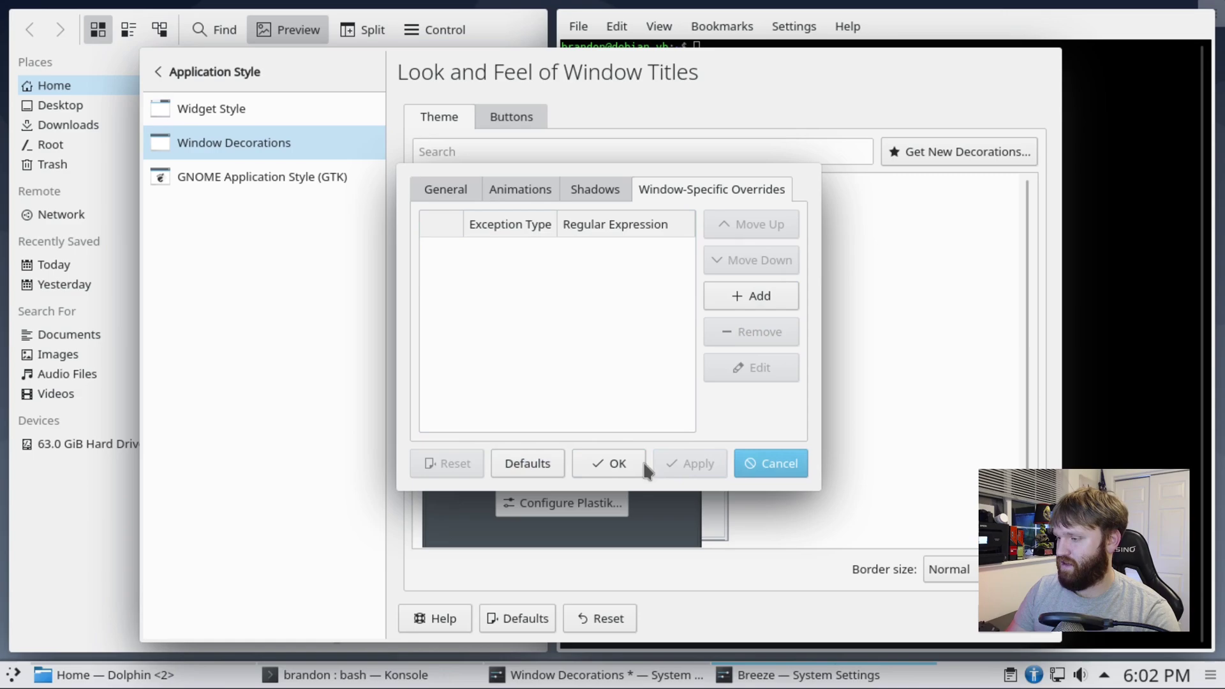
{"action": "left_click", "coordinate": [610, 463]}
{"action": "left_click", "coordinate": [1053, 60]}
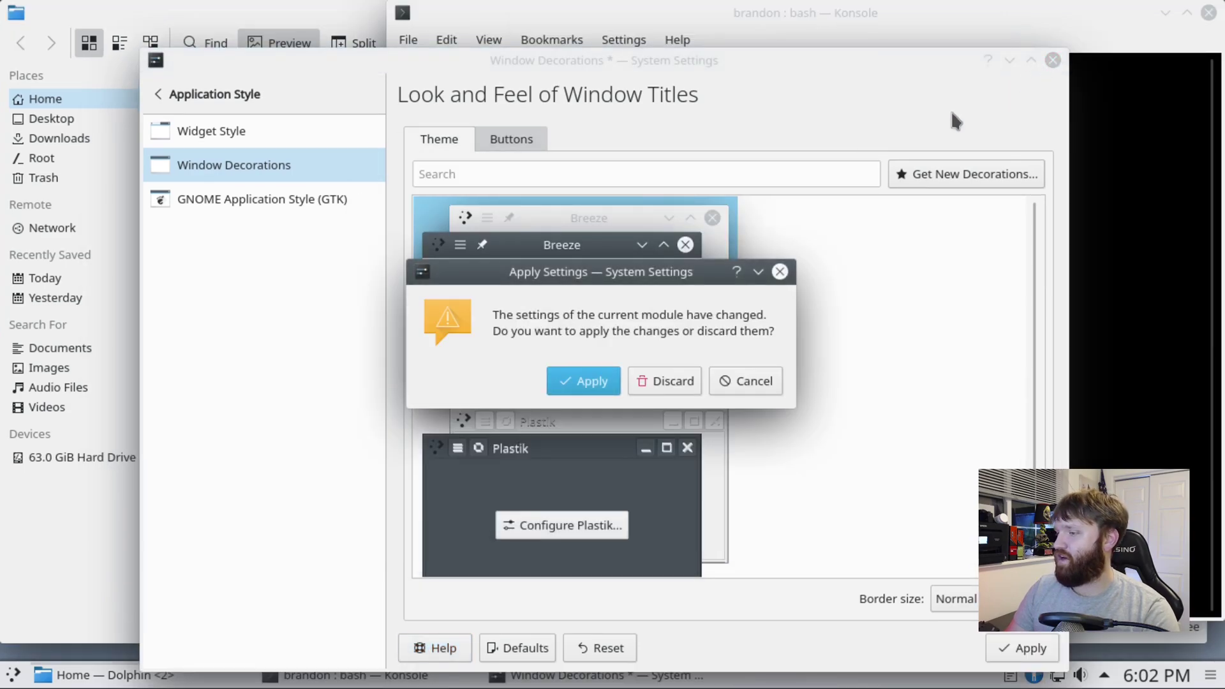
{"action": "left_click", "coordinate": [583, 381]}
Close System Settings and Konsole, then restore Dolphin as a floating window near the screen centre
{"action": "left_click", "coordinate": [1053, 60]}
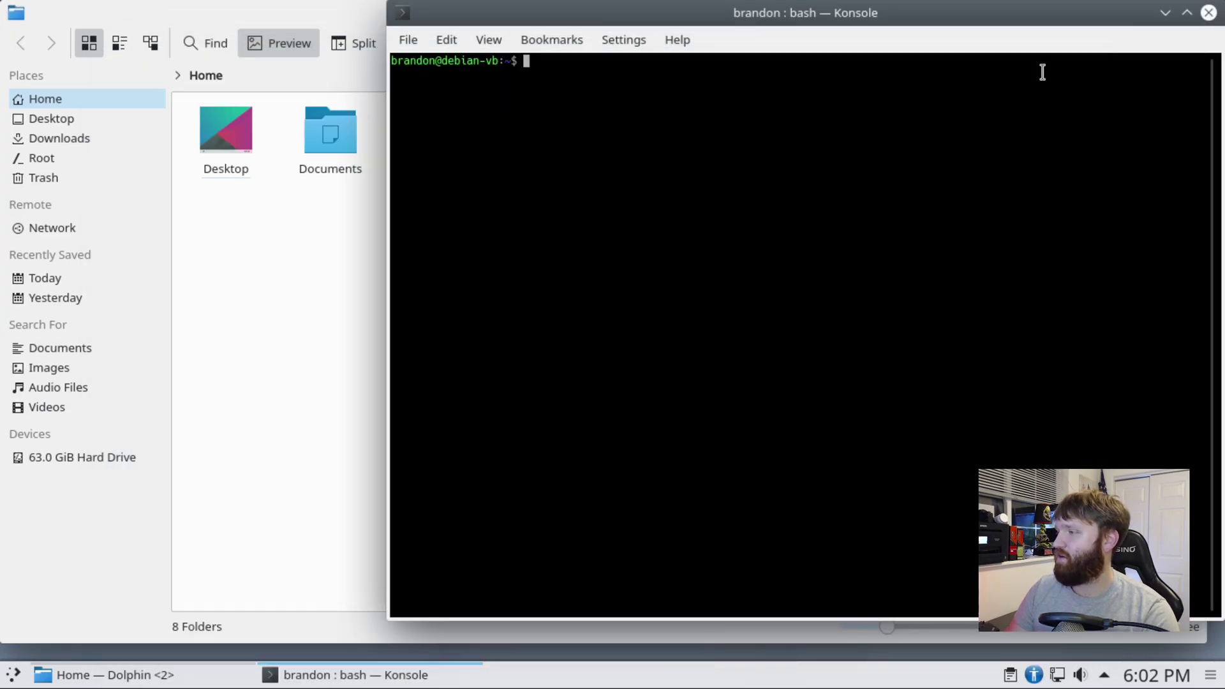
{"action": "left_click", "coordinate": [1209, 13]}
{"action": "double_click", "coordinate": [715, 17]}
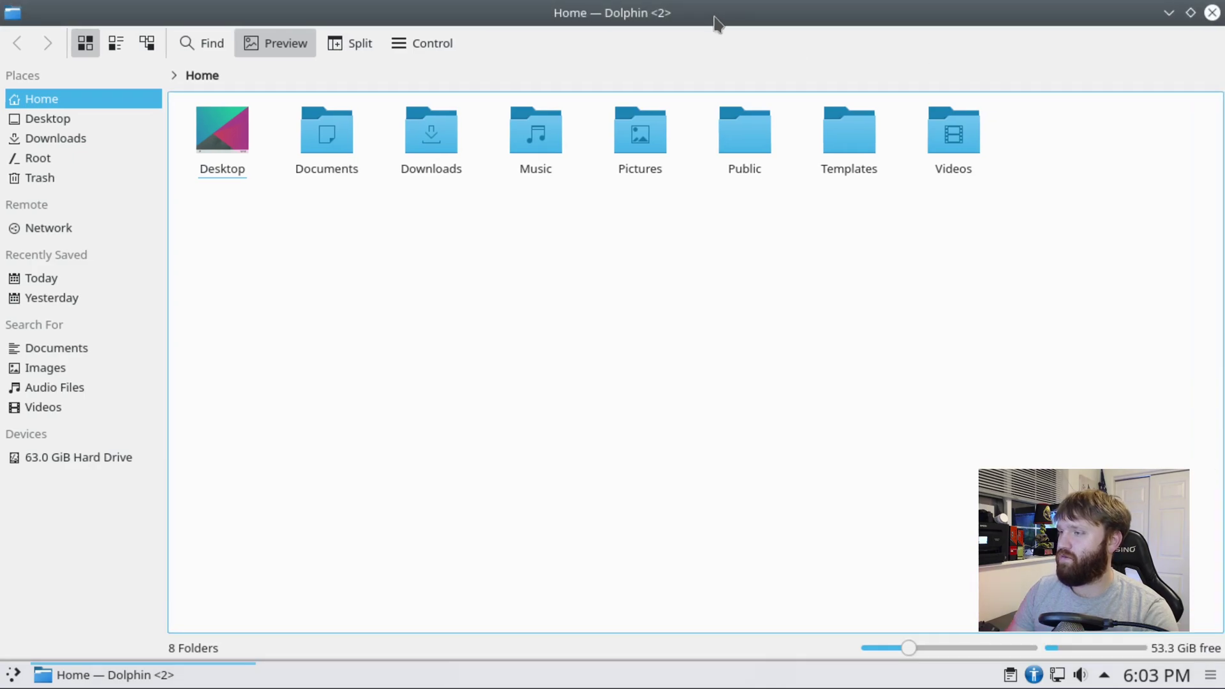
{"action": "double_click", "coordinate": [725, 22]}
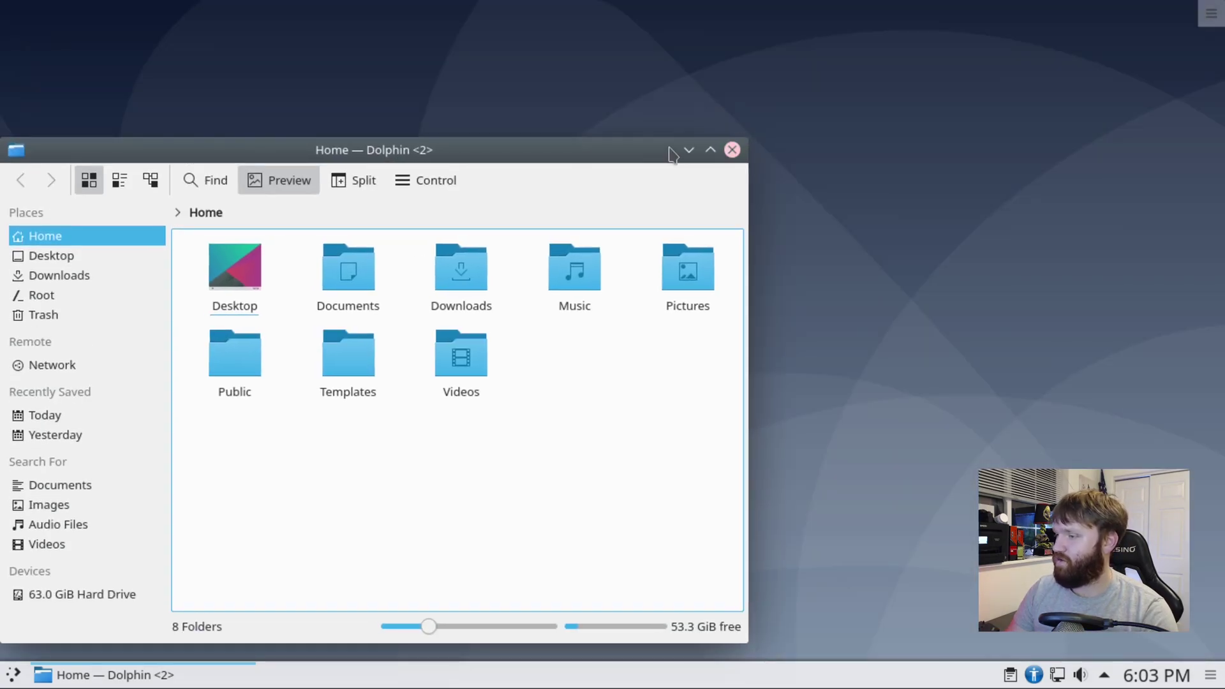
{"action": "left_click_drag", "start_coordinate": [671, 155], "coordinate": [907, 76]}
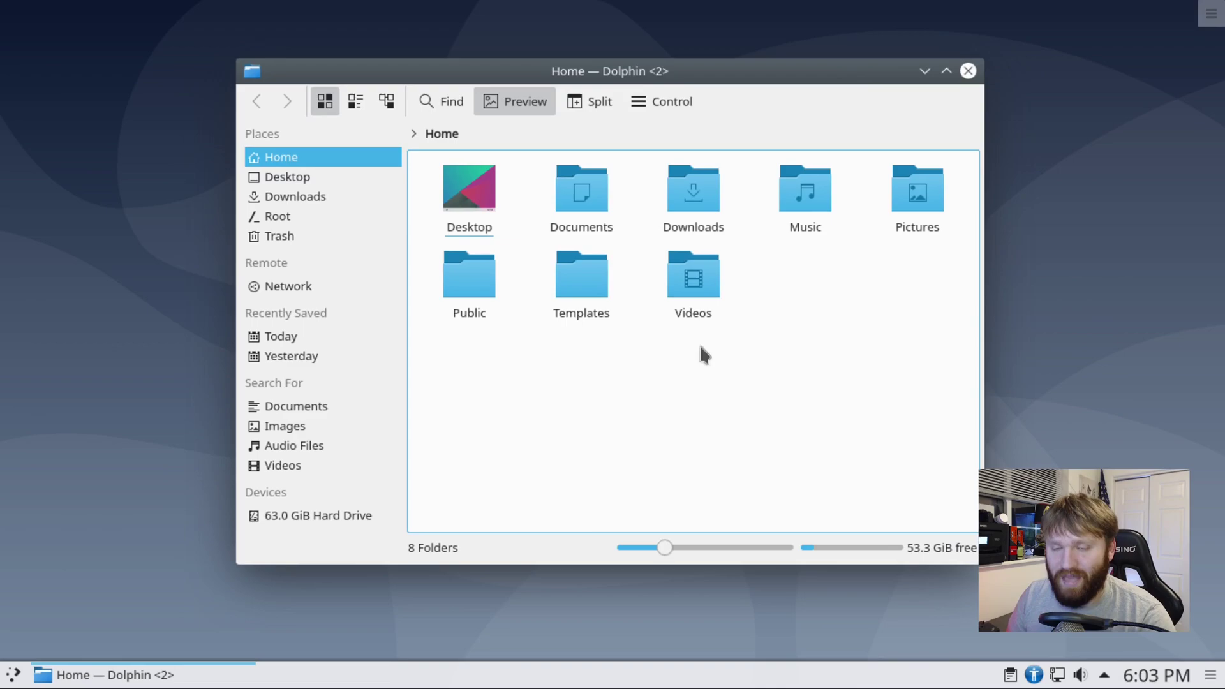